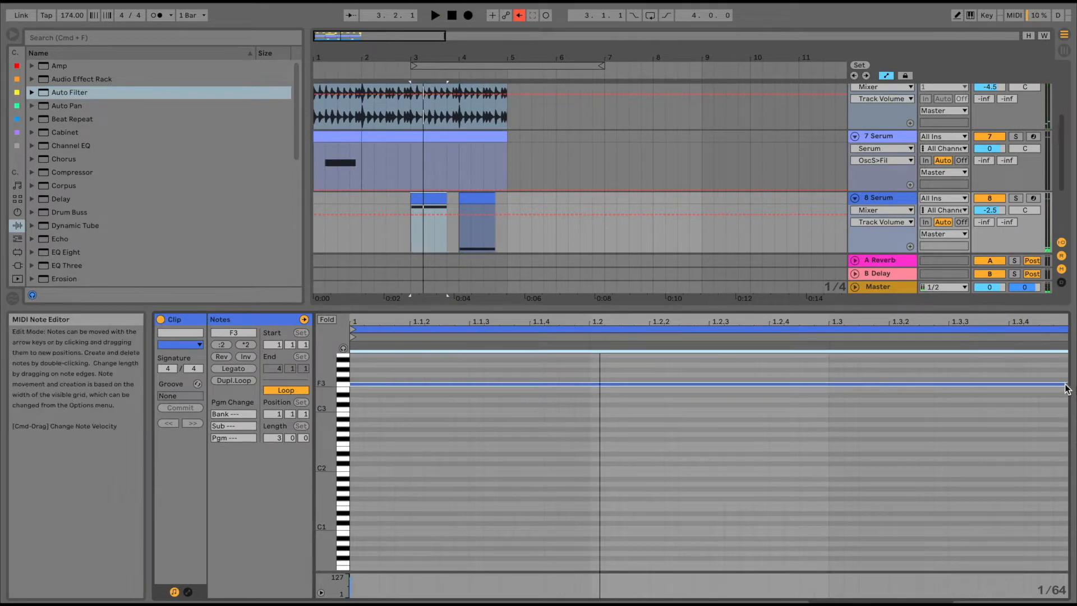
# Step: Shorten the F3 note at the start of the first track 8 clip to half a beat
pyautogui.moveTo(1030, 320); pyautogui.dragTo(1057, 433)
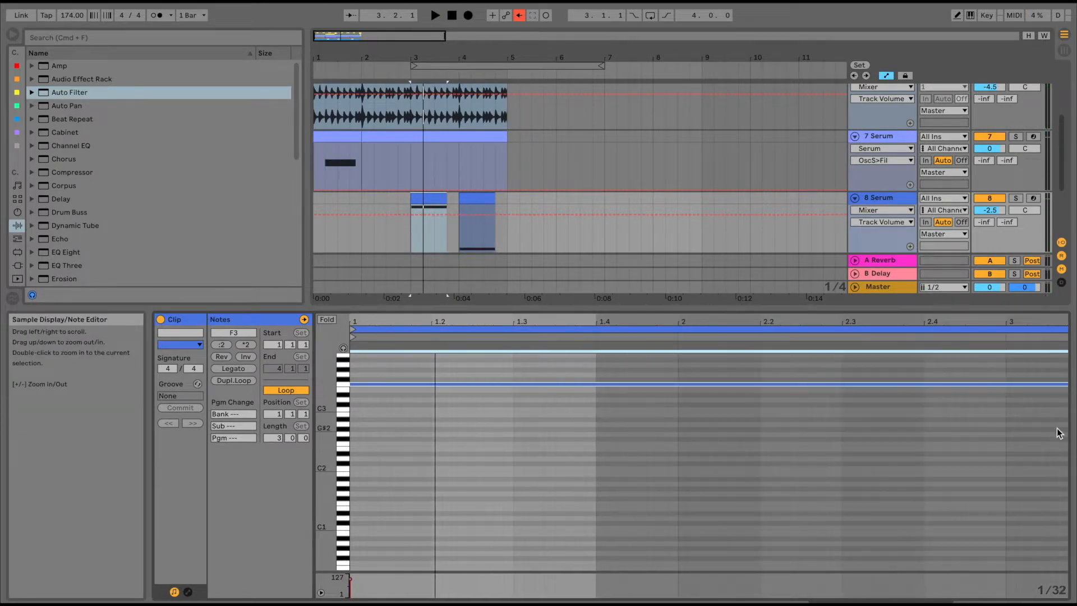
pyautogui.press('space')
pyautogui.moveTo(1014, 324); pyautogui.dragTo(886, 358)
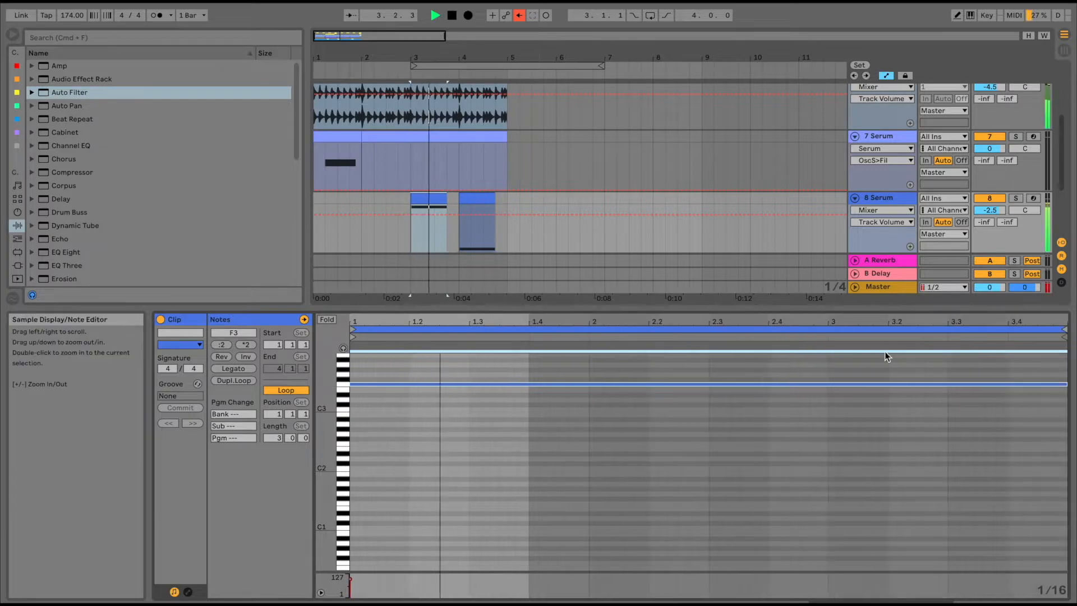
pyautogui.press('space')
pyautogui.press('space')
pyautogui.press('space')
pyautogui.moveTo(1068, 386); pyautogui.dragTo(375, 385)
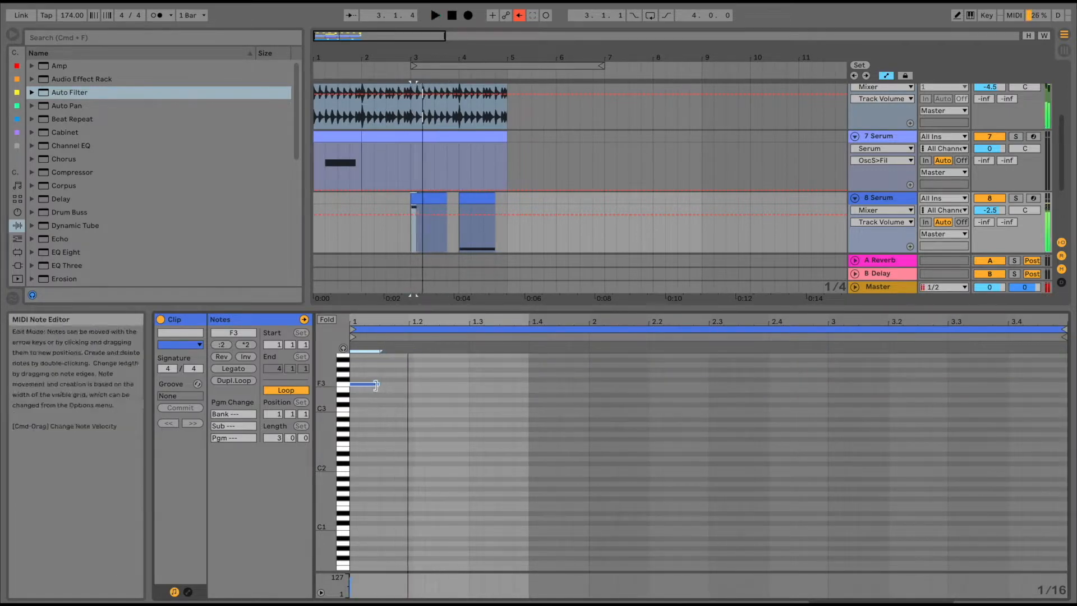
# Step: Add an F2 note from 1.2 to 1.4 in the same clip
pyautogui.press('space')
pyautogui.doubleClick(401, 444)
pyautogui.moveTo(405, 444)
pyautogui.mouseDown()
pyautogui.moveTo(531, 444)
pyautogui.moveTo(396, 446)
pyautogui.moveTo(409, 445)
pyautogui.mouseUp()
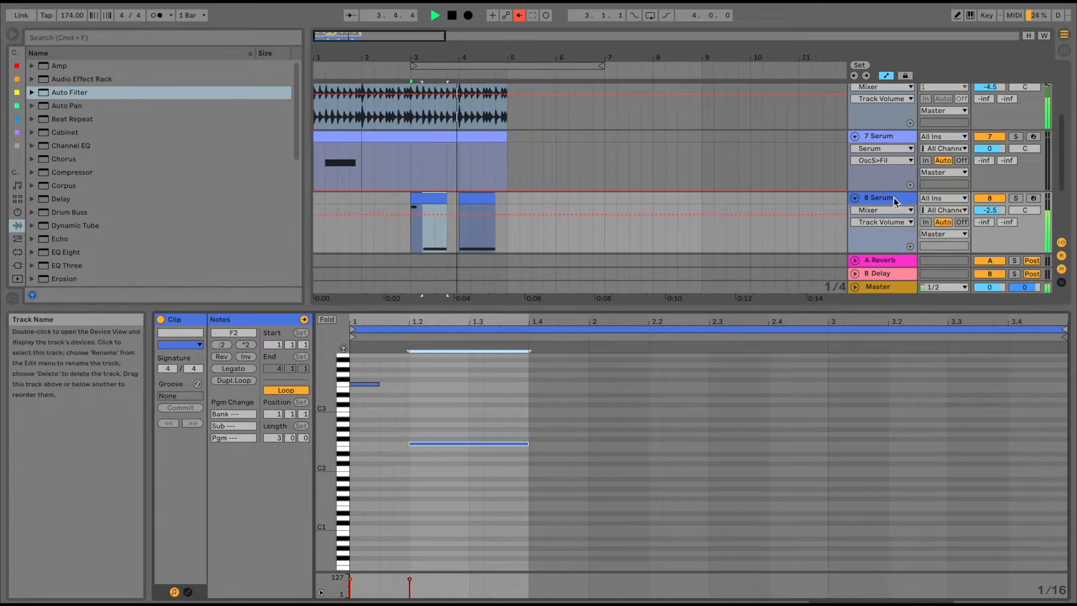
# Step: Open Serum on track 8 and bring up the automation of its LFO 1 rate in the arrangement
pyautogui.doubleClick(872, 198)
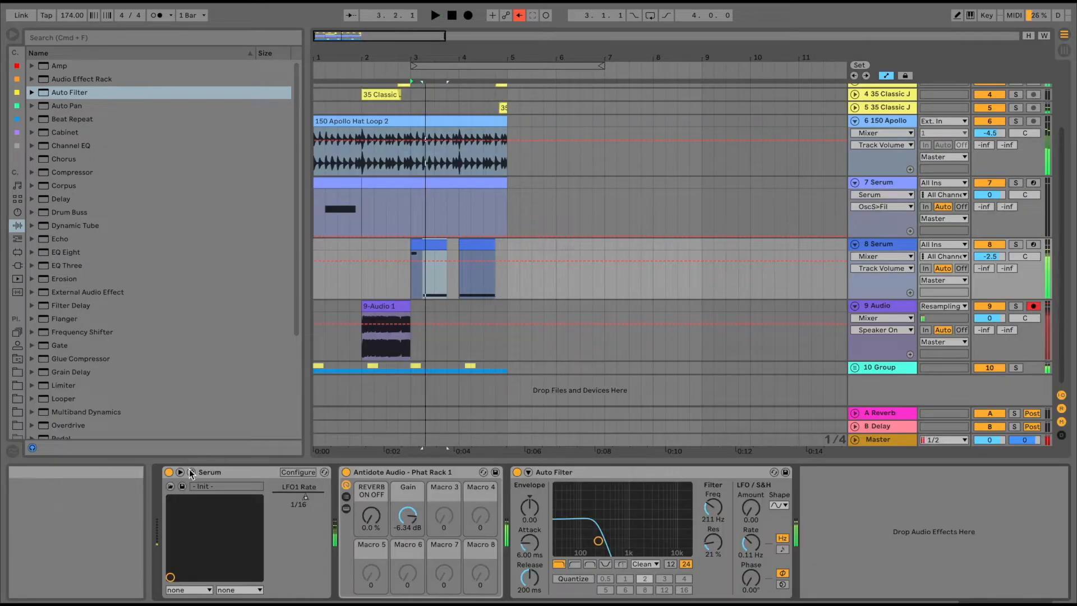
pyautogui.click(191, 472)
pyautogui.moveTo(444, 437); pyautogui.dragTo(436, 454)
pyautogui.click(605, 477)
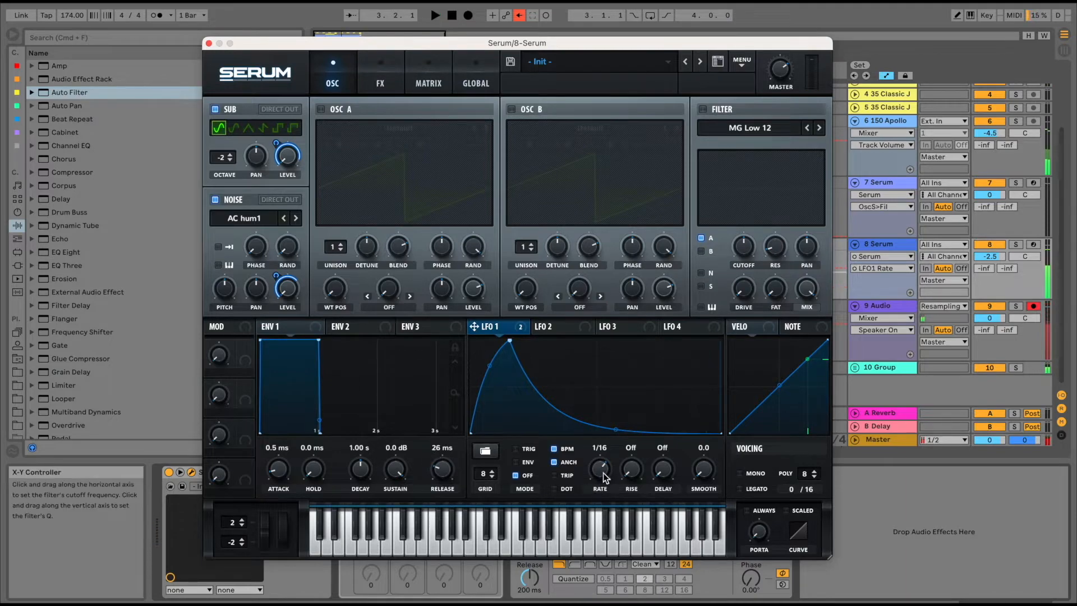
pyautogui.click(208, 43)
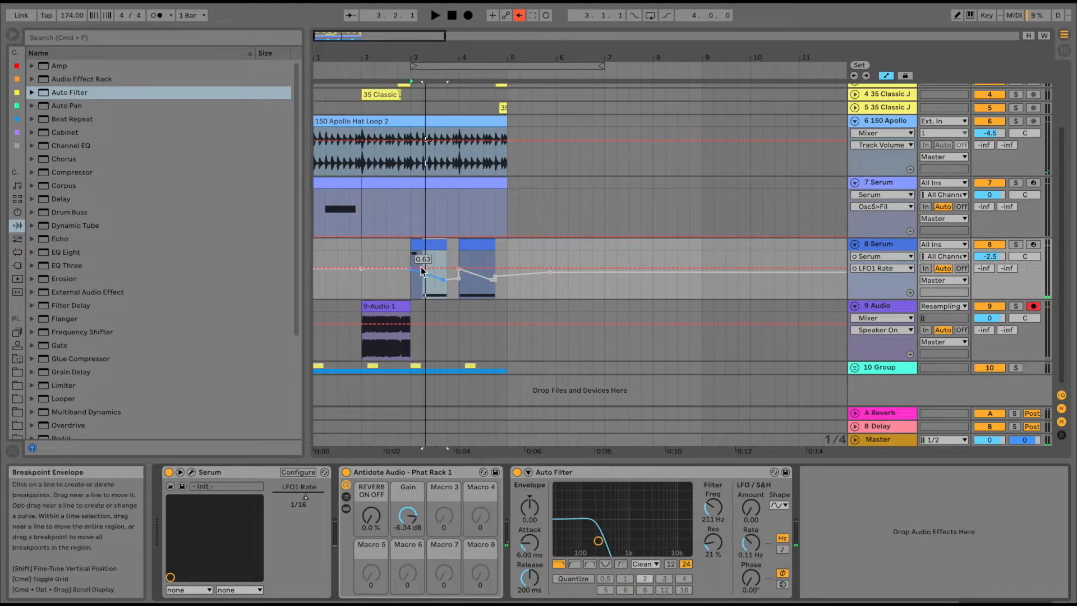
# Step: Re-enable the LFO1 Rate automation on track 8 and start playback
pyautogui.rightClick(304, 491)
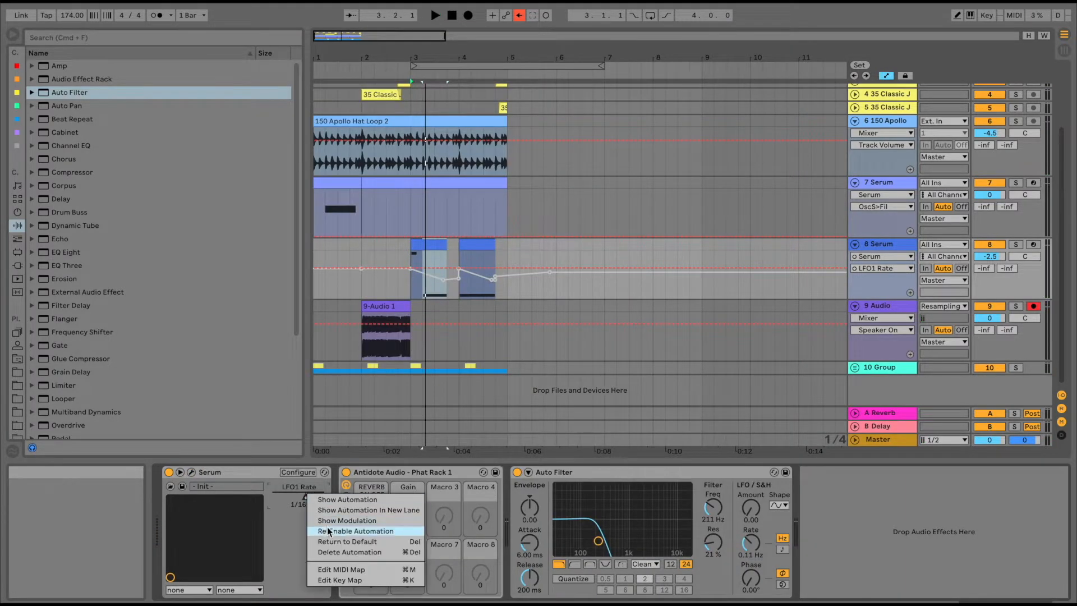
pyautogui.click(348, 527)
pyautogui.press('space')
# Step: Reshape the LFO1 Rate automation over the first track 8 clip to start low, peak just after 3.2 and fall
pyautogui.moveTo(419, 59); pyautogui.dragTo(419, 163)
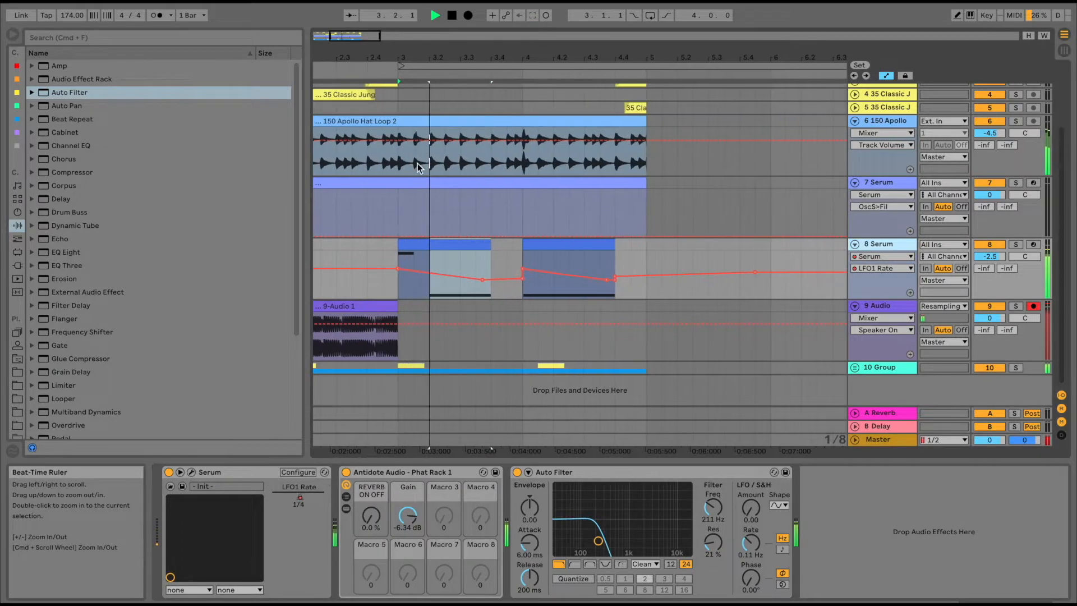
pyautogui.moveTo(399, 268); pyautogui.dragTo(482, 278)
pyautogui.click(419, 284)
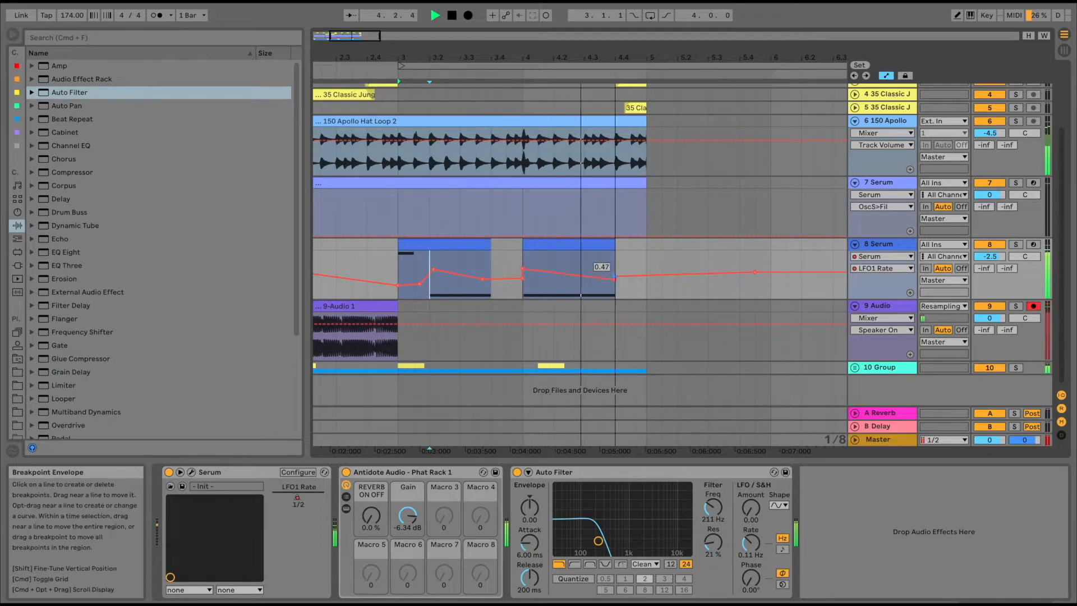
# Step: Reshape the LFO1 Rate automation over the second track 8 clip to hold high from bar 4, fall toward 4.3, and play it back
pyautogui.click(611, 277)
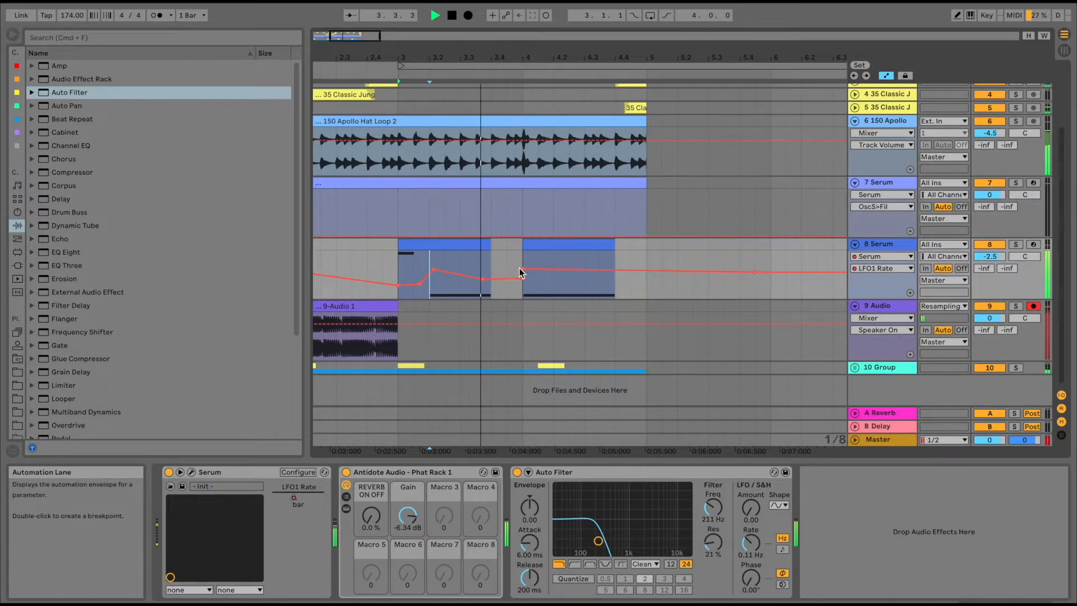
pyautogui.moveTo(522, 269); pyautogui.dragTo(584, 273)
pyautogui.click(559, 267)
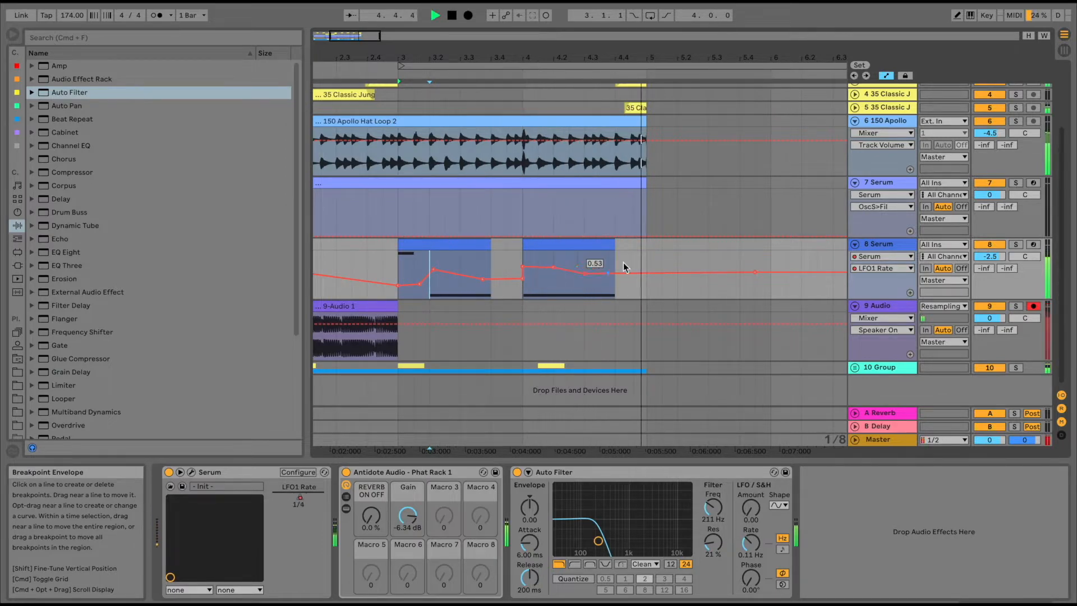
pyautogui.moveTo(426, 57); pyautogui.dragTo(428, 50)
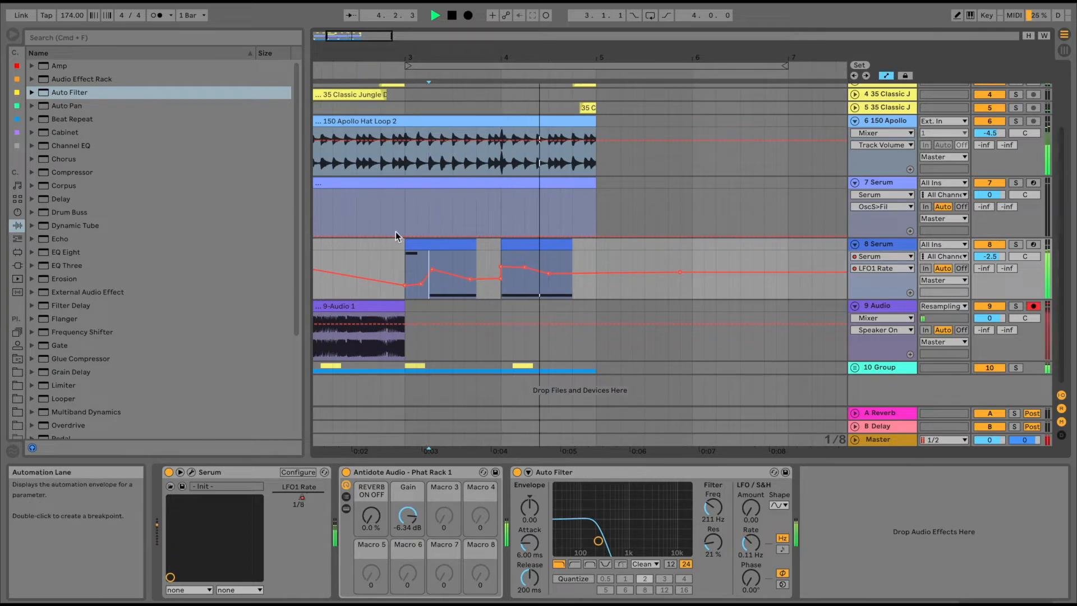
pyautogui.click(375, 242)
pyautogui.press('space')
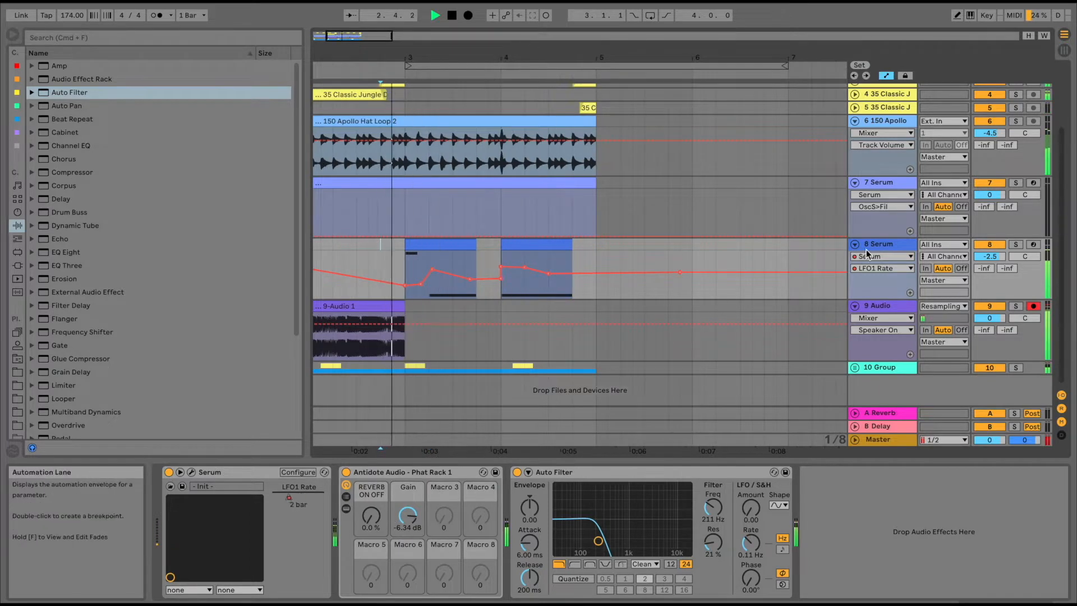
# Step: Bring up the Env 1 release automation of Serum on track 8 in the arrangement
pyautogui.click(191, 471)
pyautogui.click(442, 470)
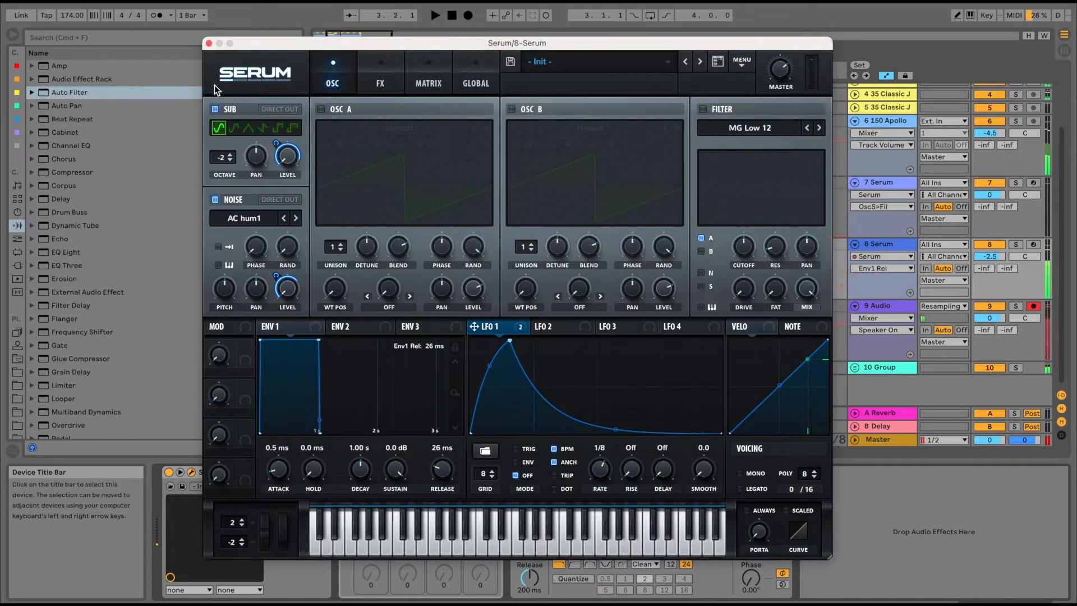
pyautogui.click(208, 43)
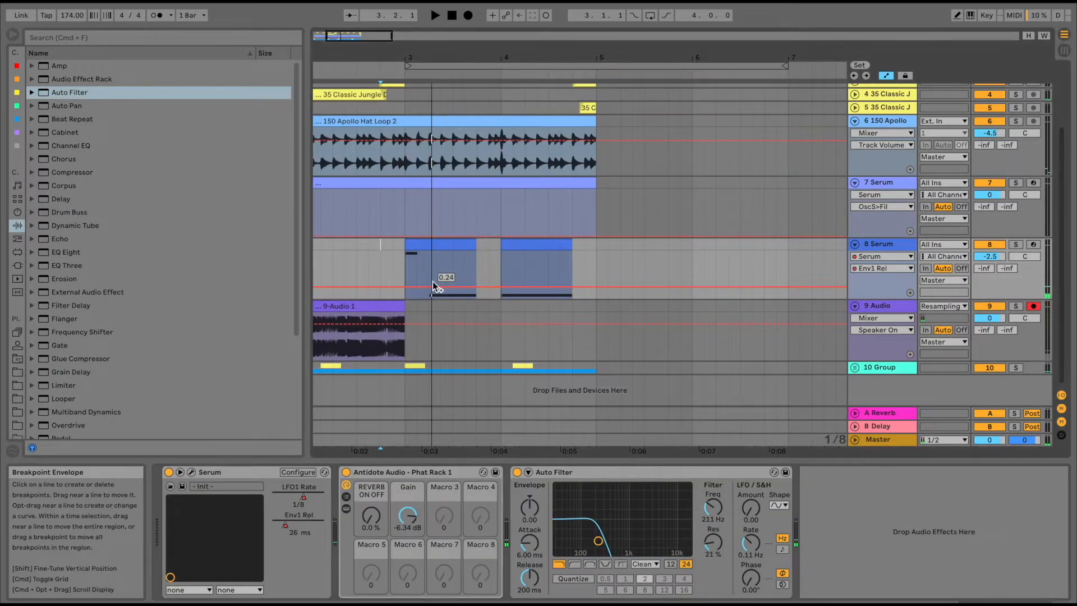
# Step: Draw a peak of about 0.42 in the Env1 Rel automation just before 3.2 and play it back
pyautogui.moveTo(424, 285)
pyautogui.mouseDown()
pyautogui.moveTo(423, 265)
pyautogui.moveTo(423, 278)
pyautogui.mouseUp()
pyautogui.press('space')
pyautogui.press('super+z')
pyautogui.press('space')
pyautogui.press('space')
pyautogui.press('space')
pyautogui.press('space')
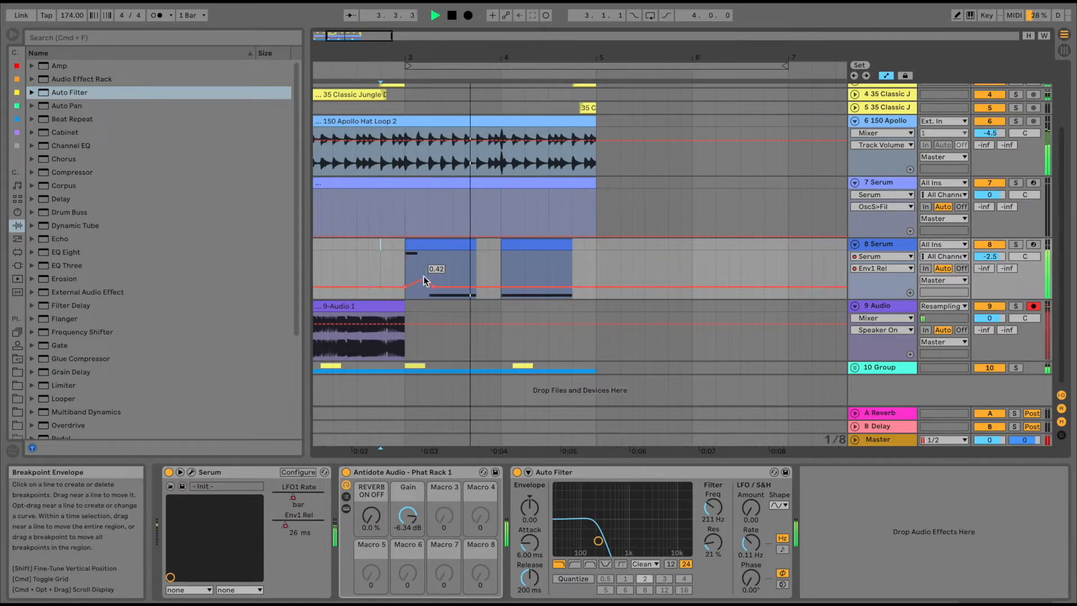
# Step: Set the Auto Filter on track 8 to 415 Hz with about 33% resonance and play from 1.4
pyautogui.hscroll(-2, 396, 262)
pyautogui.hscroll(-2, 396, 264)
pyautogui.moveTo(599, 540)
pyautogui.mouseDown()
pyautogui.moveTo(660, 537)
pyautogui.moveTo(611, 534)
pyautogui.mouseUp()
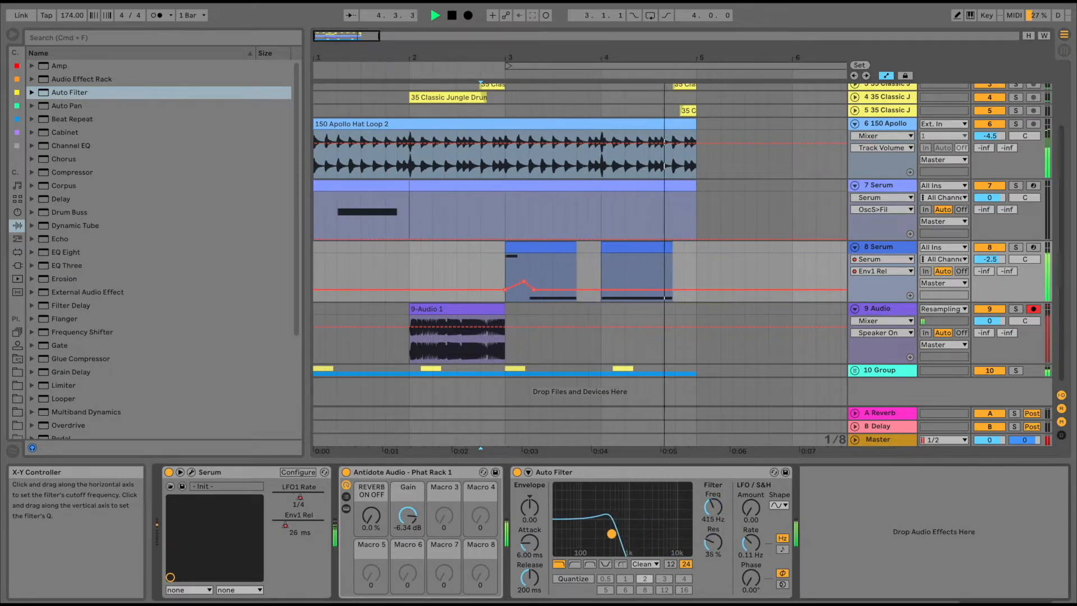
pyautogui.click(387, 255)
pyautogui.press('space')
pyautogui.press('space')
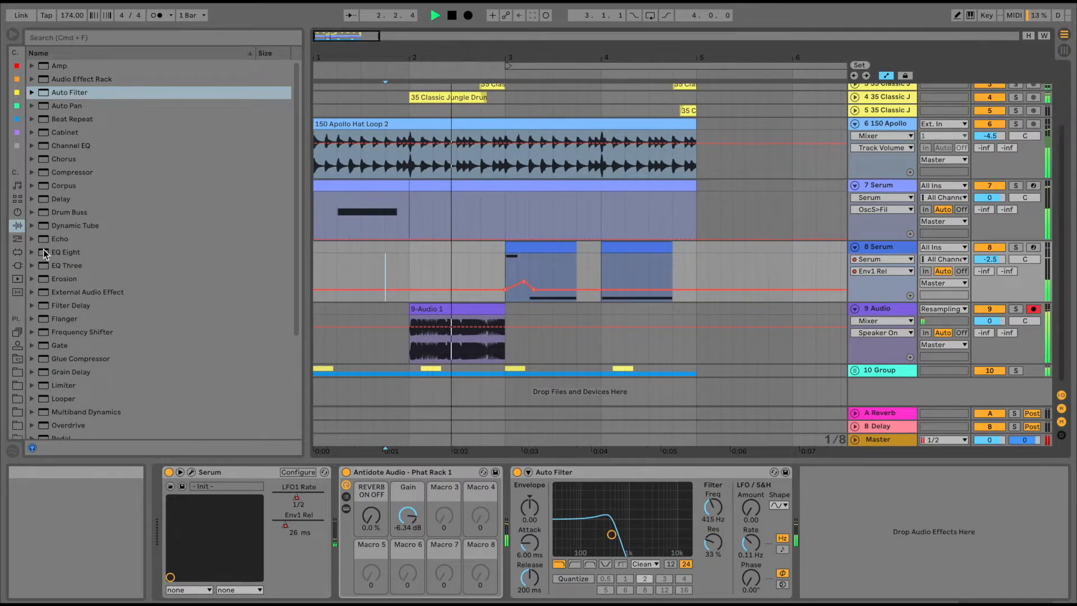
# Step: Open the 9-Audio 1 clip and split it at 2.4
pyautogui.click(427, 308)
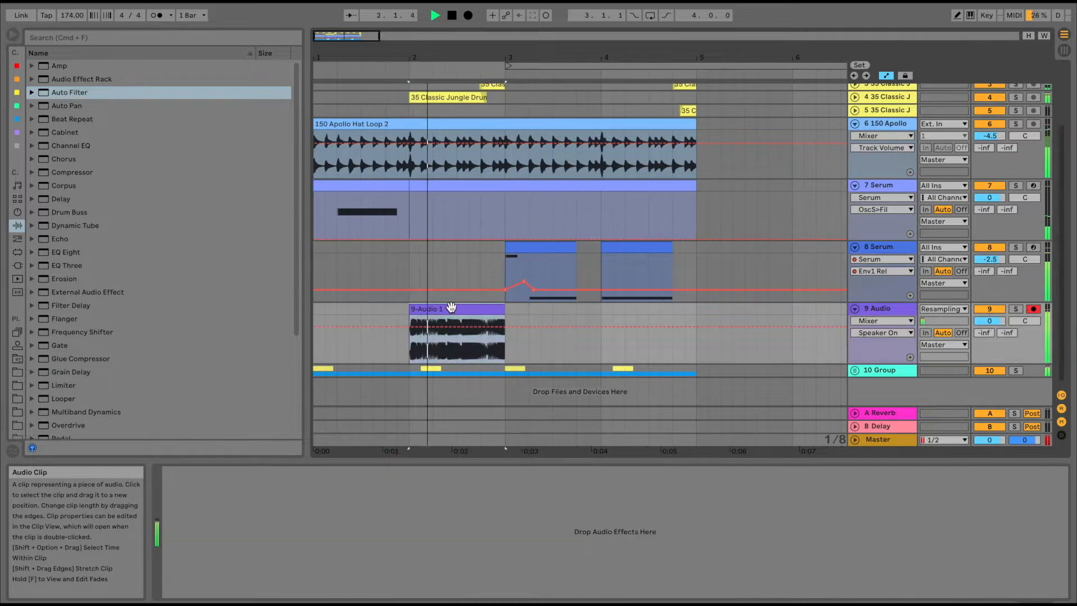
pyautogui.doubleClick(450, 309)
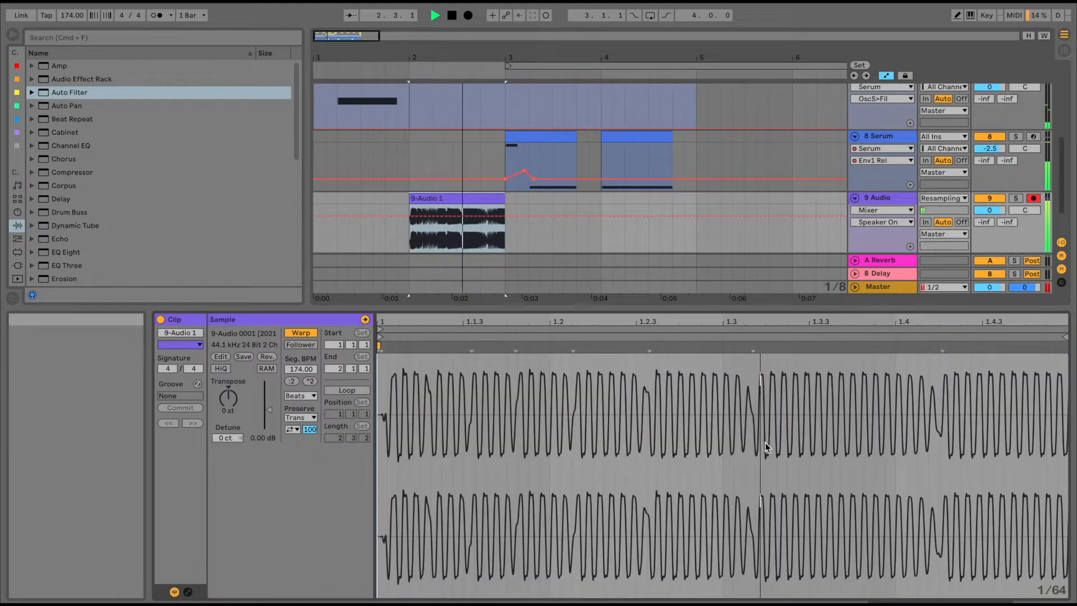
pyautogui.click(484, 238)
pyautogui.press('super+e')
# Step: Adjust the transposition of the short audio clip starting at 2.4 and play the arrangement from 1.4
pyautogui.press('space')
pyautogui.click(489, 198)
pyautogui.press('space')
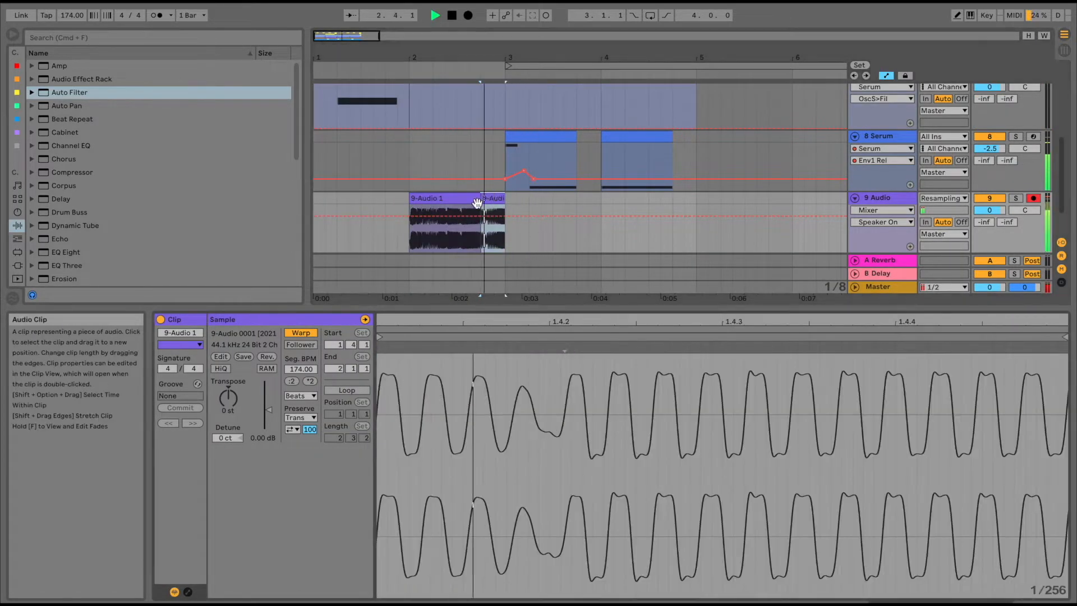
pyautogui.press('space')
pyautogui.click(229, 398)
pyautogui.press('space')
pyautogui.click(384, 208)
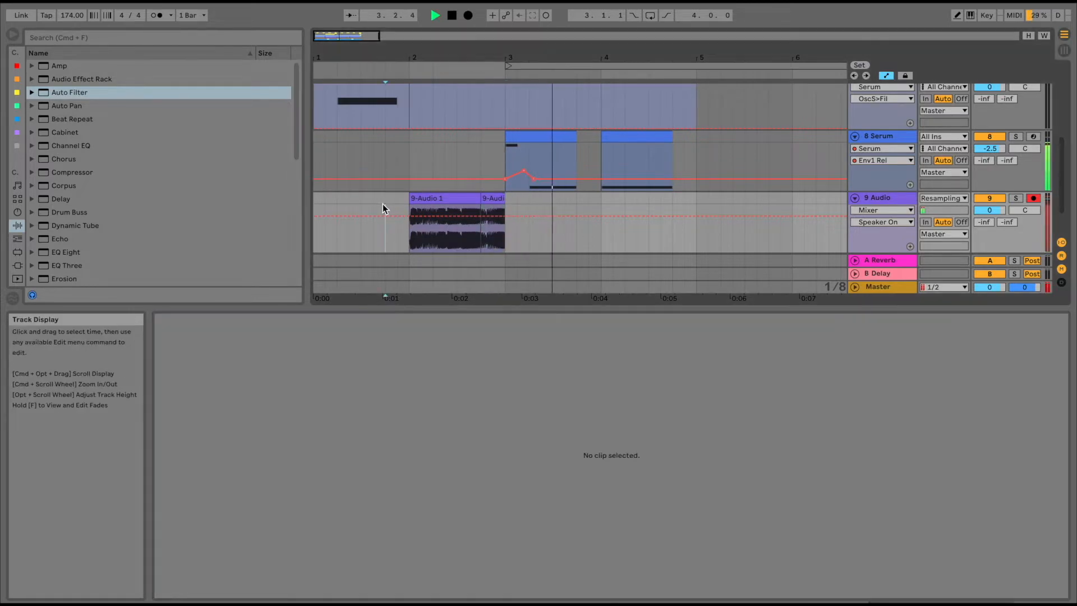
pyautogui.press('space')
pyautogui.press('space')
pyautogui.moveTo(549, 313); pyautogui.dragTo(550, 462)
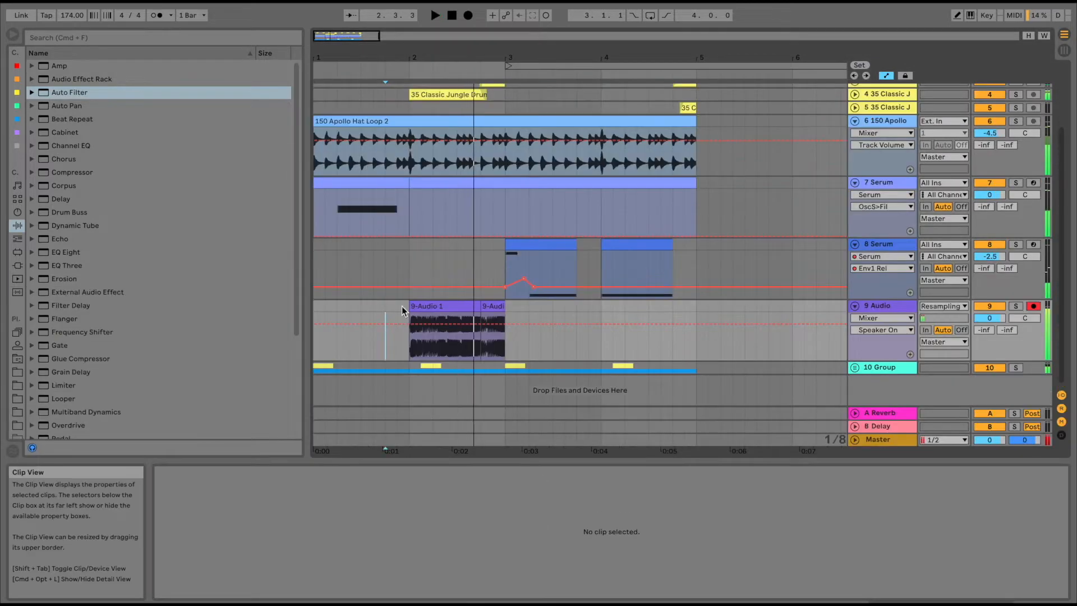
# Step: In Serum on track 7, enable the sub oscillator with octave -2, level about 85% and Direct Out on
pyautogui.click(333, 179)
pyautogui.click(894, 183)
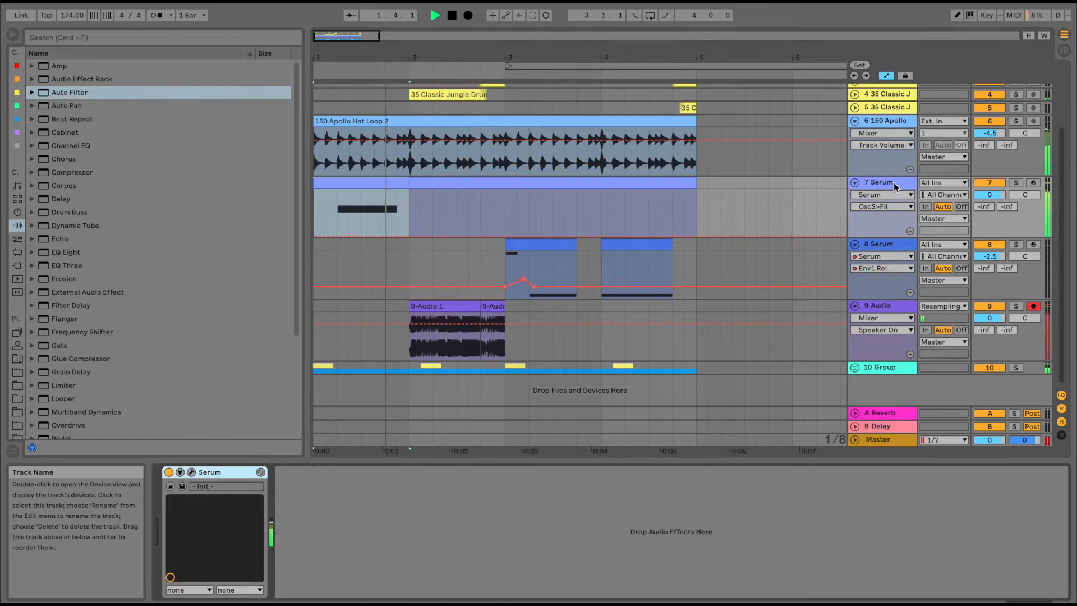
pyautogui.click(193, 473)
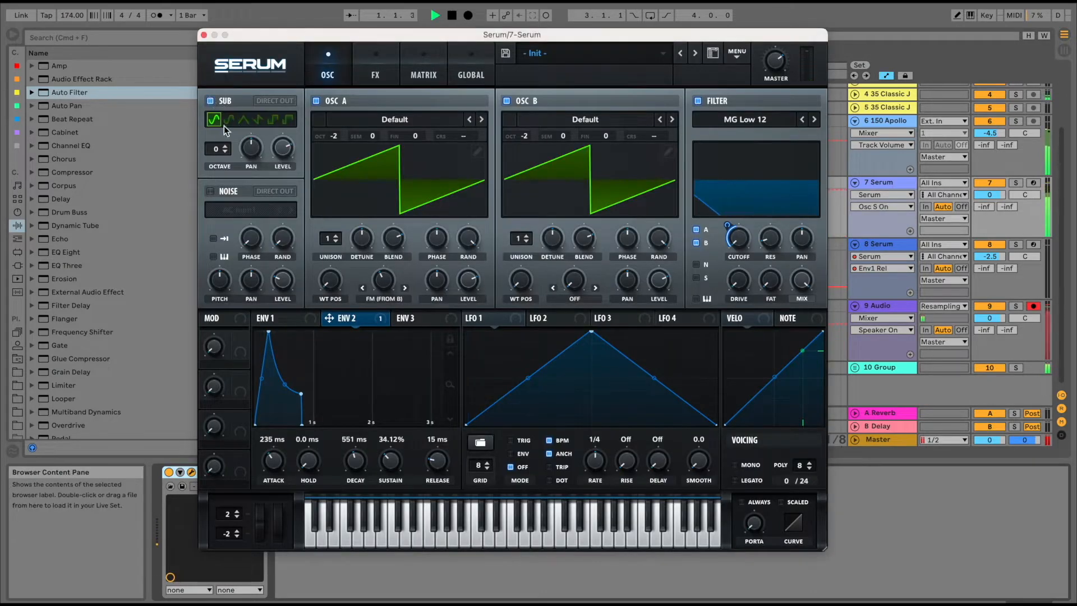
pyautogui.moveTo(223, 146); pyautogui.dragTo(221, 156)
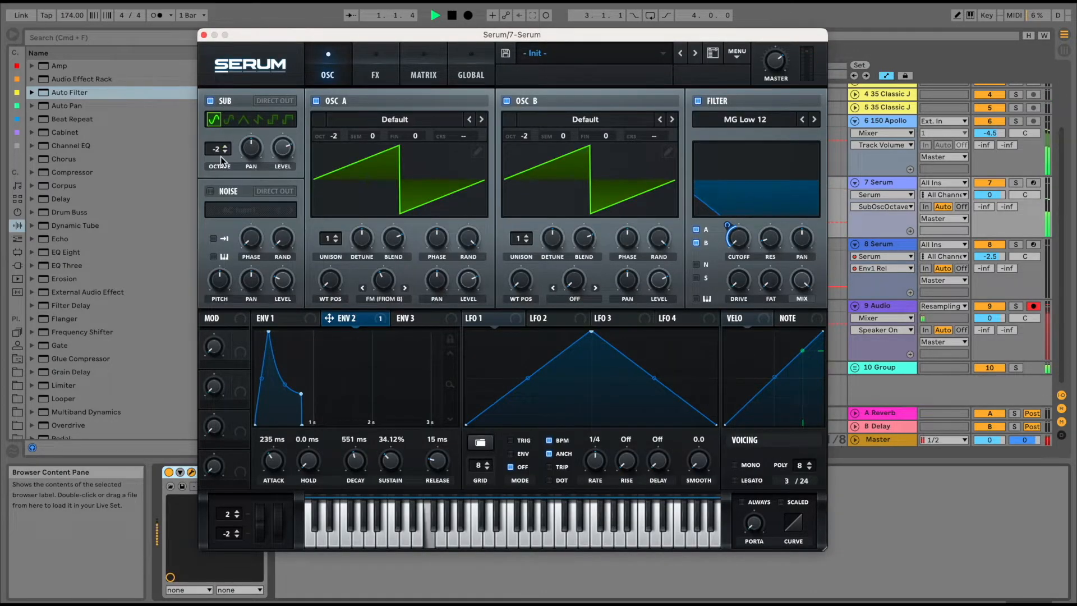
pyautogui.click(282, 153)
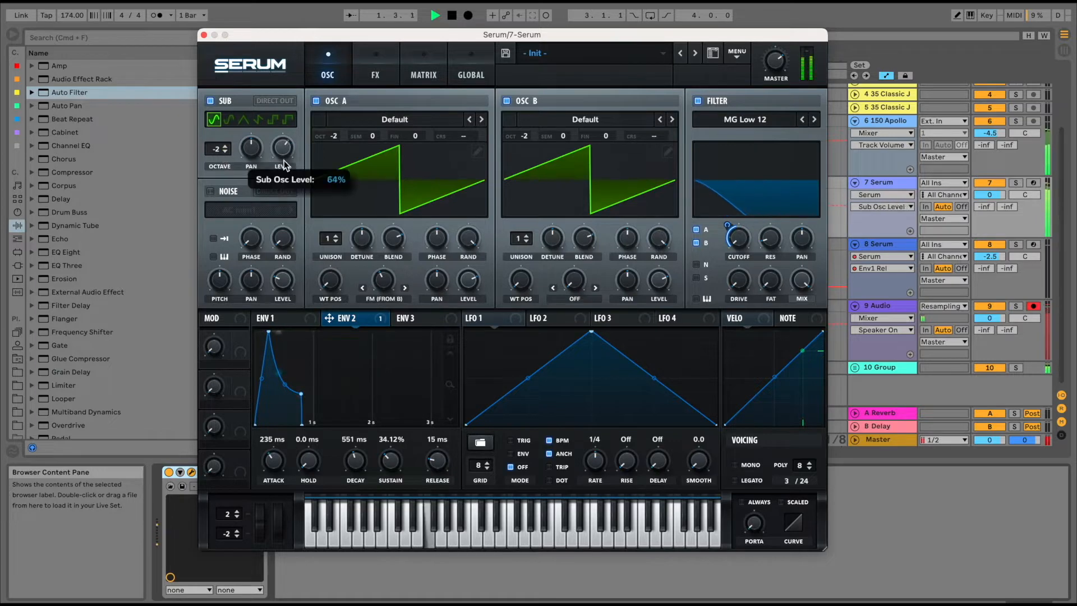
pyautogui.click(281, 102)
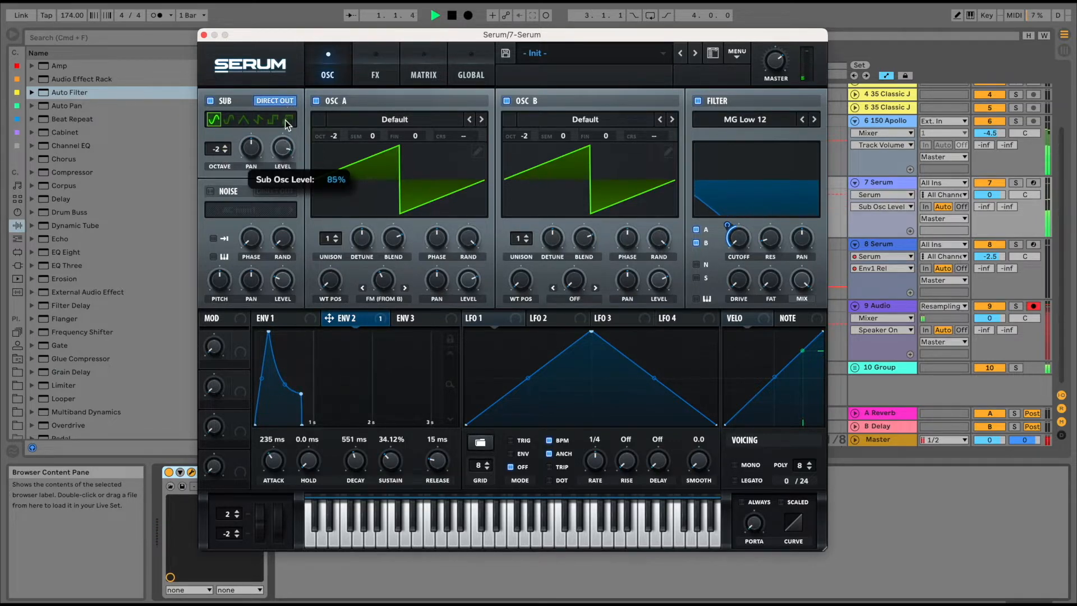
# Step: Shape Env 1 with a 175 ms attack, 476 ms decay and -2.3 dB sustain
pyautogui.click(276, 315)
pyautogui.moveTo(276, 331); pyautogui.dragTo(275, 370)
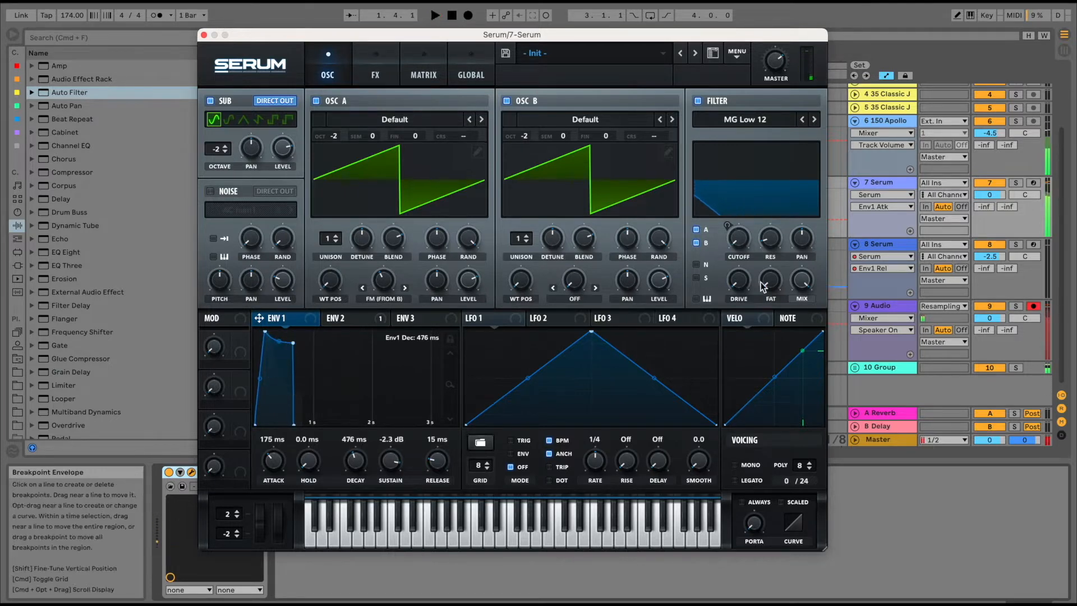
# Step: Raise the filter's fat, adjust its drive, and set Osc A's unison to 7 voices
pyautogui.moveTo(767, 282); pyautogui.dragTo(768, 173)
pyautogui.moveTo(746, 284); pyautogui.dragTo(746, 211)
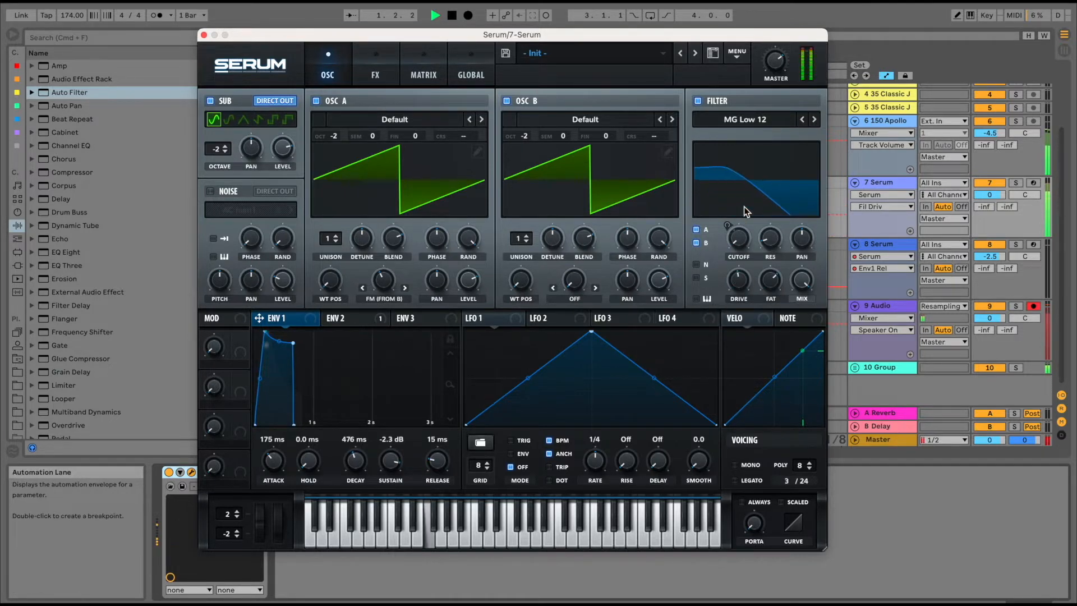
pyautogui.moveTo(328, 238); pyautogui.dragTo(347, 196)
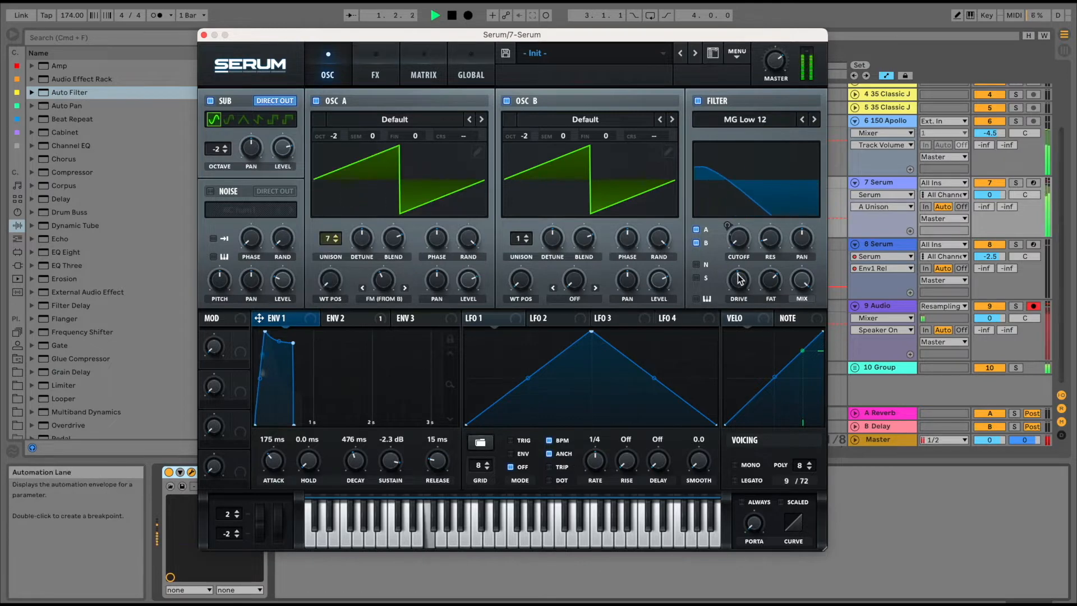
pyautogui.moveTo(740, 279); pyautogui.dragTo(732, 324)
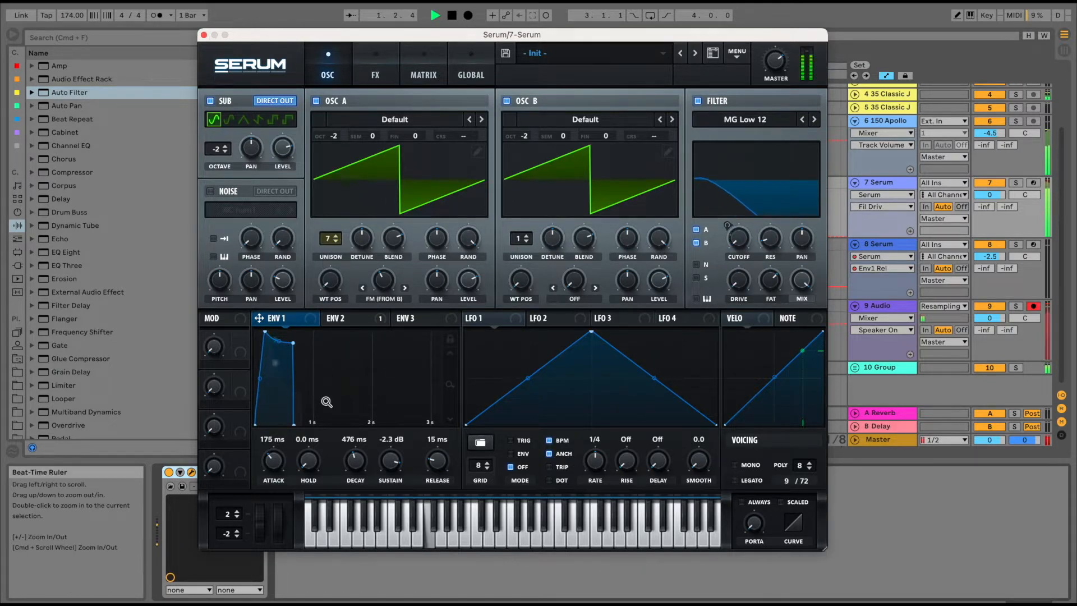
# Step: Set the Env 1 release to 490 ms and close the Serum window
pyautogui.moveTo(437, 461); pyautogui.dragTo(437, 439)
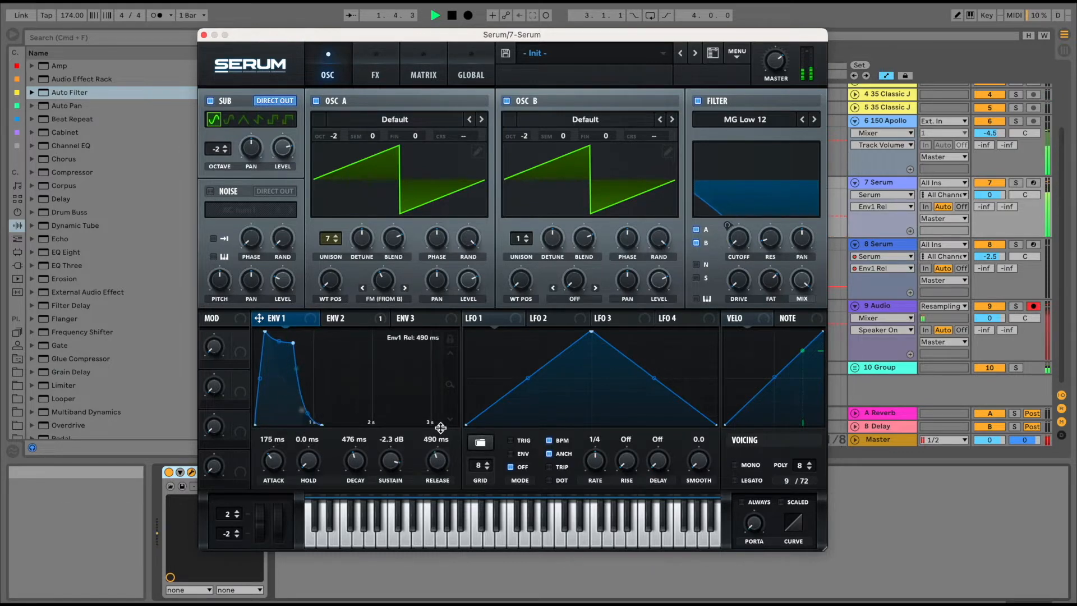
pyautogui.click(203, 35)
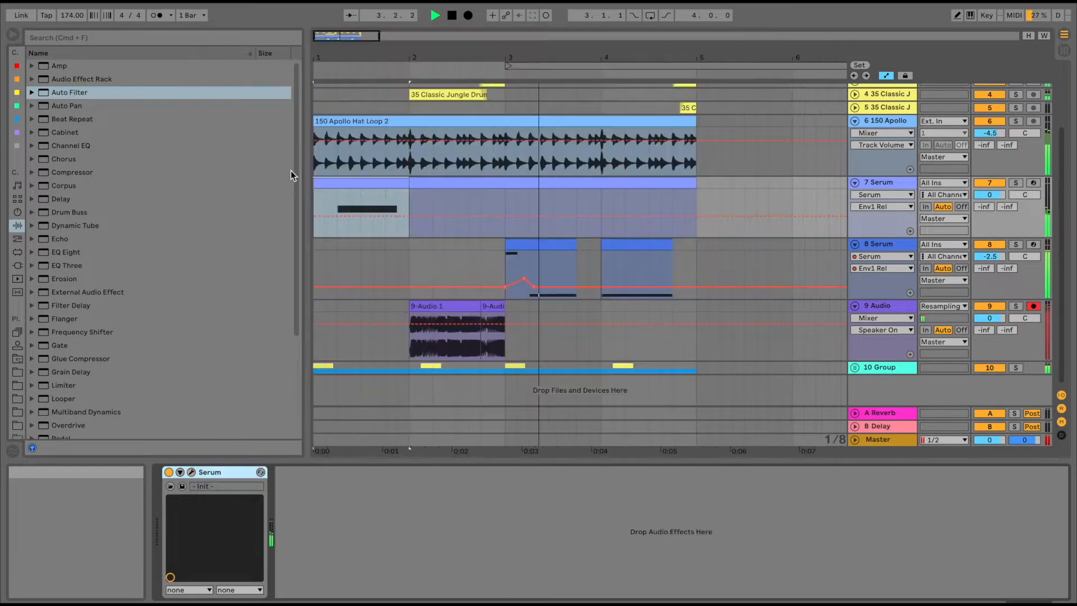
# Step: Reopen track 7's Serum, set Osc A's unison to 1 voice, and adjust the filter cutoff
pyautogui.scroll(1, 325, 179)
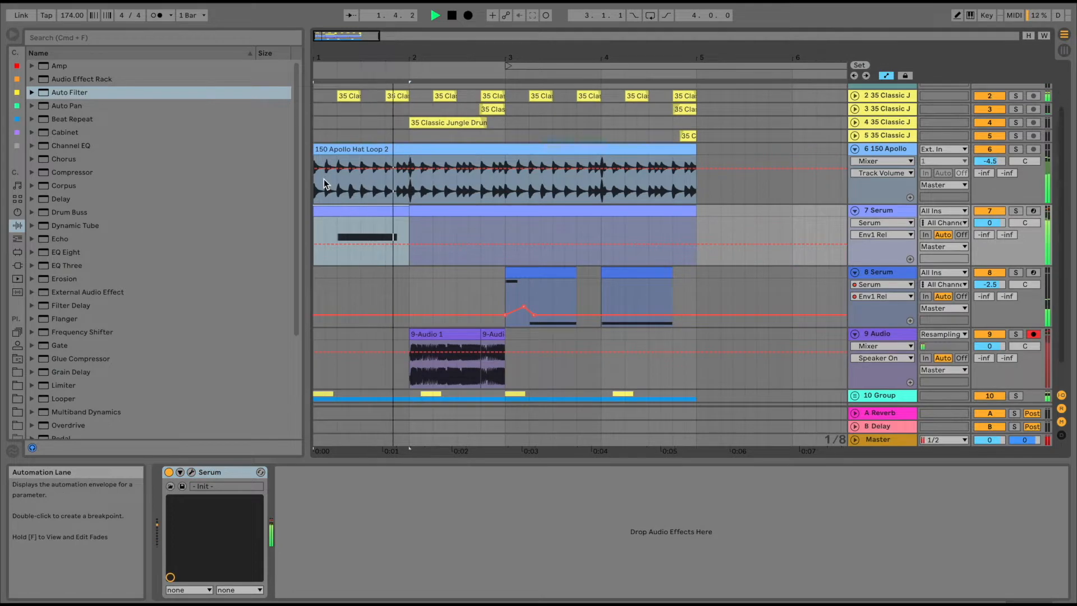
pyautogui.click(192, 472)
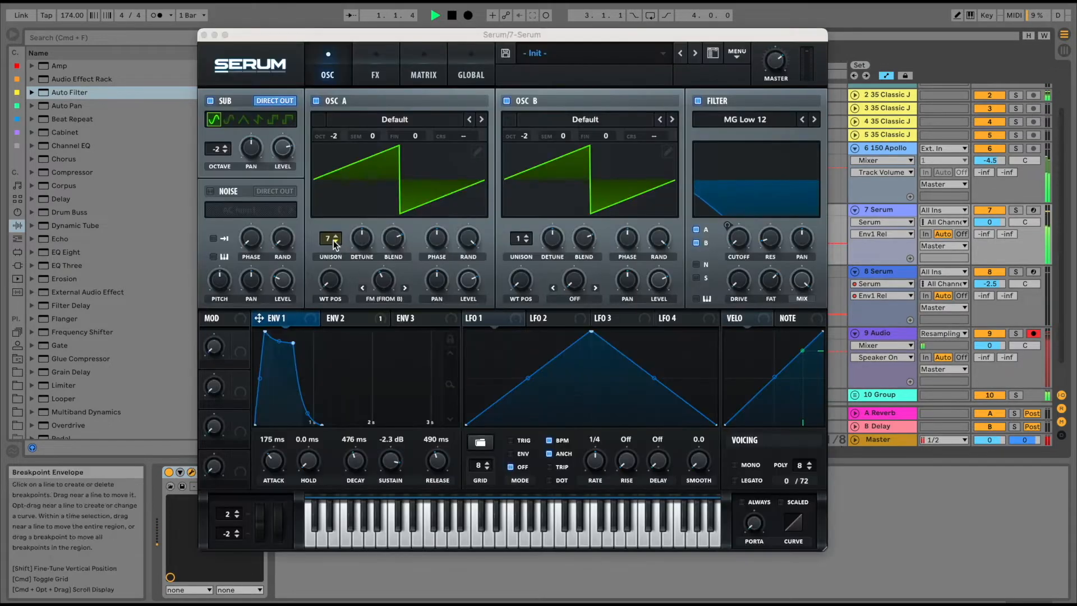
pyautogui.moveTo(330, 239); pyautogui.dragTo(332, 297)
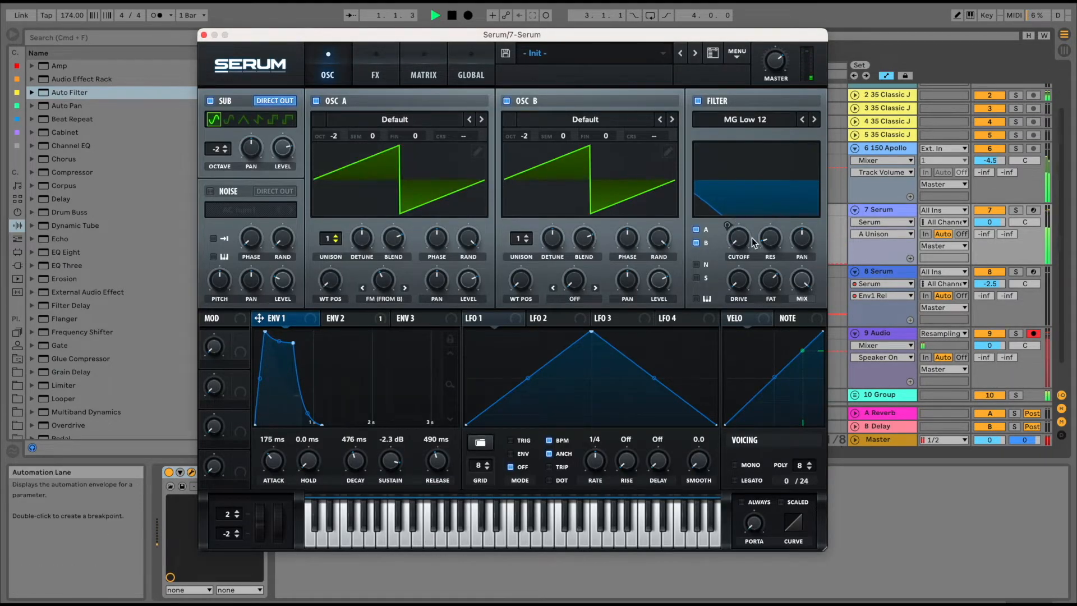
pyautogui.moveTo(727, 198); pyautogui.dragTo(698, 211)
# Step: Turn off the compressor in Serum's effects, compare SoftClip distortion while keeping Tube, and close the plug-in window
pyautogui.click(389, 59)
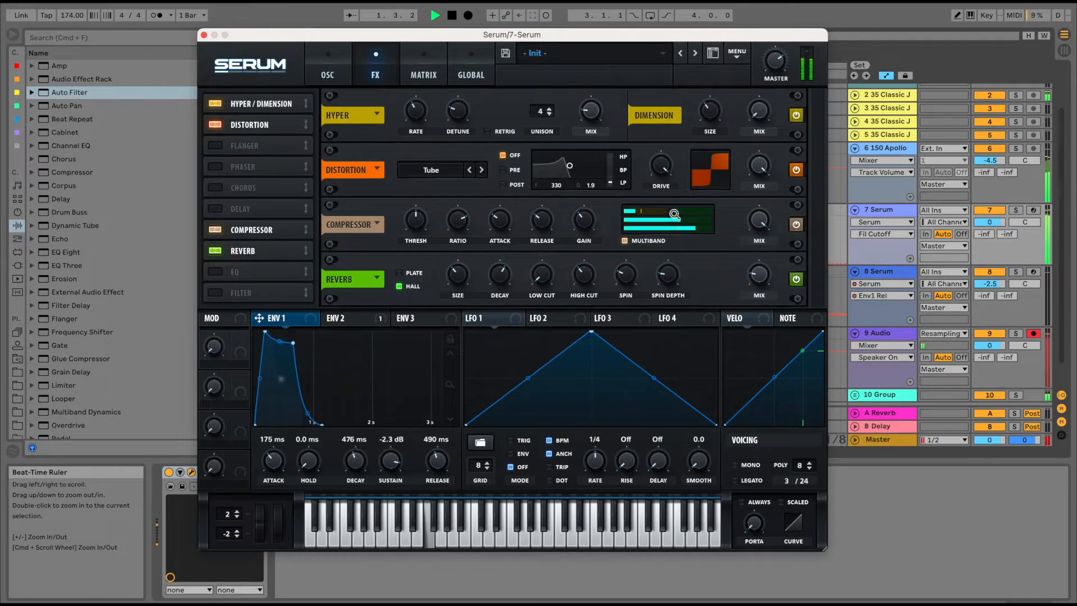
pyautogui.click(220, 231)
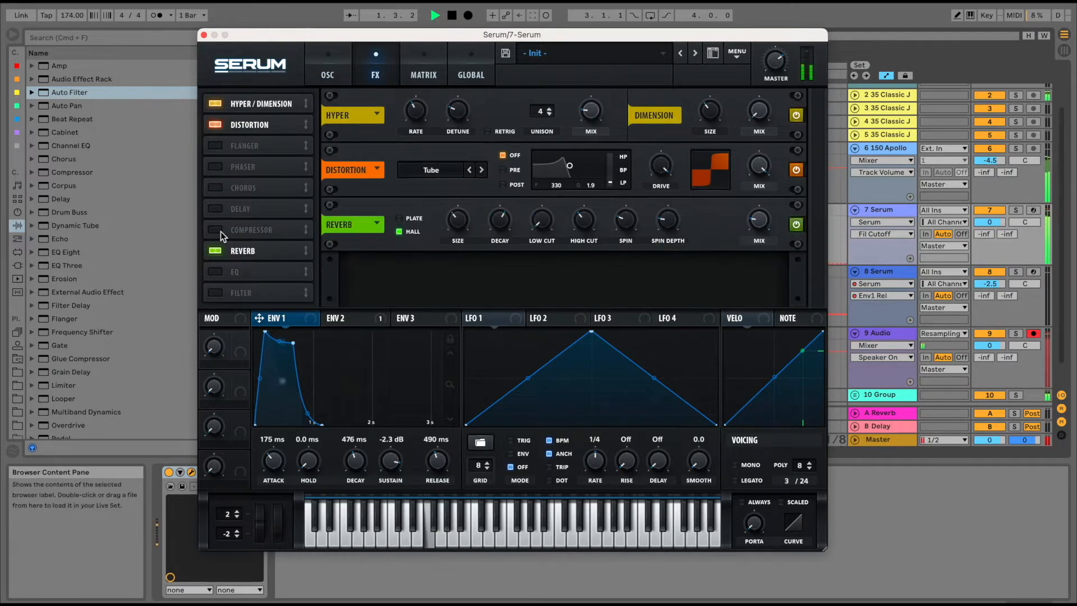
pyautogui.click(480, 169)
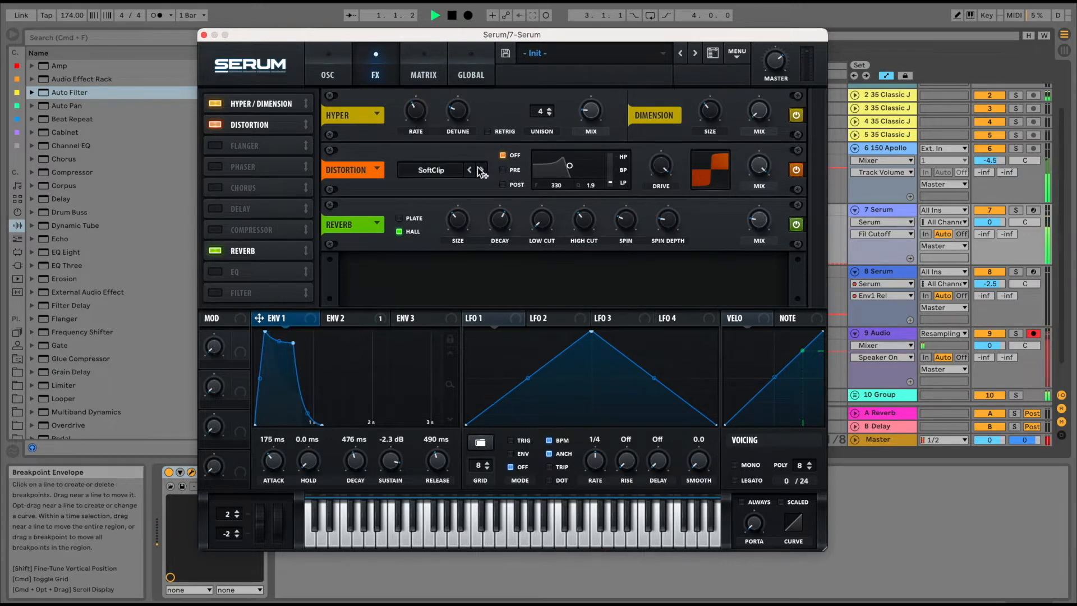
pyautogui.click(473, 169)
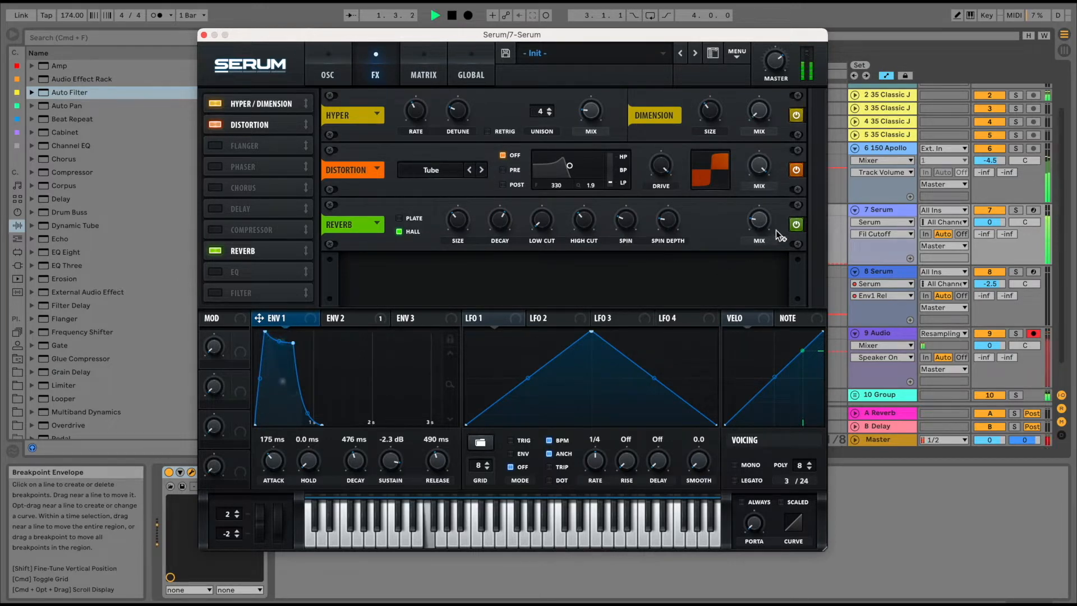
pyautogui.click(759, 220)
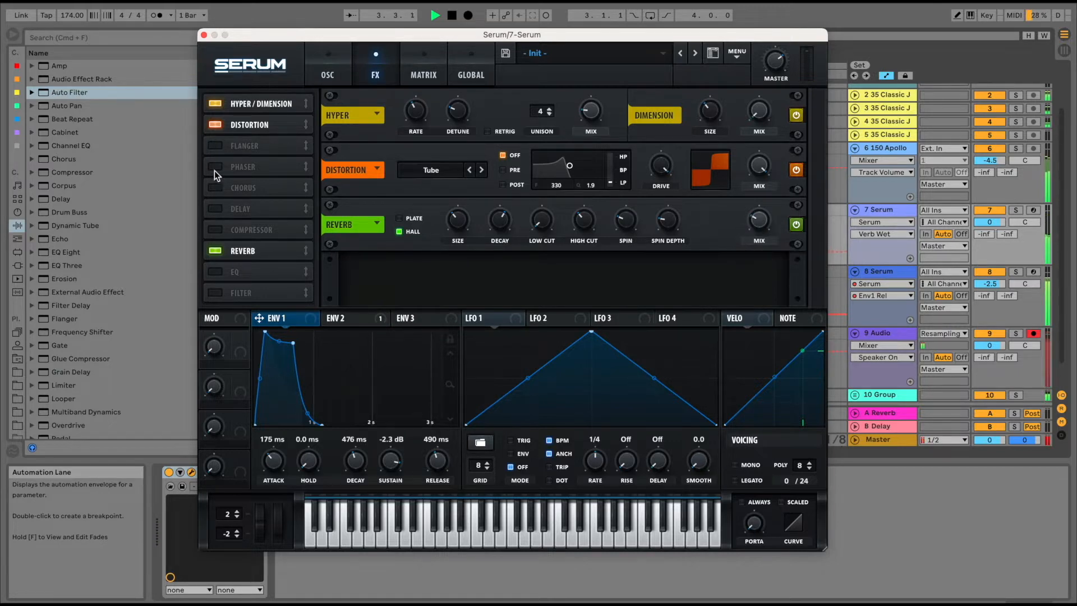
pyautogui.click(203, 34)
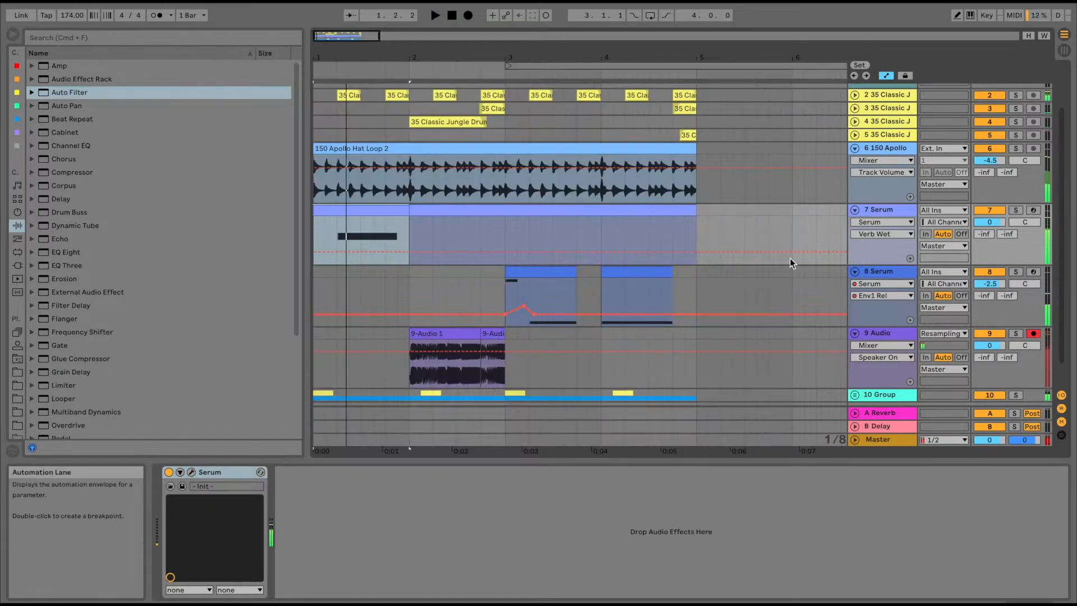
# Step: Copy Antidote Audio - Phat Rack 1 from track 8 to track 7 and set its REVERB ON OFF macro to 35%
pyautogui.click(888, 266)
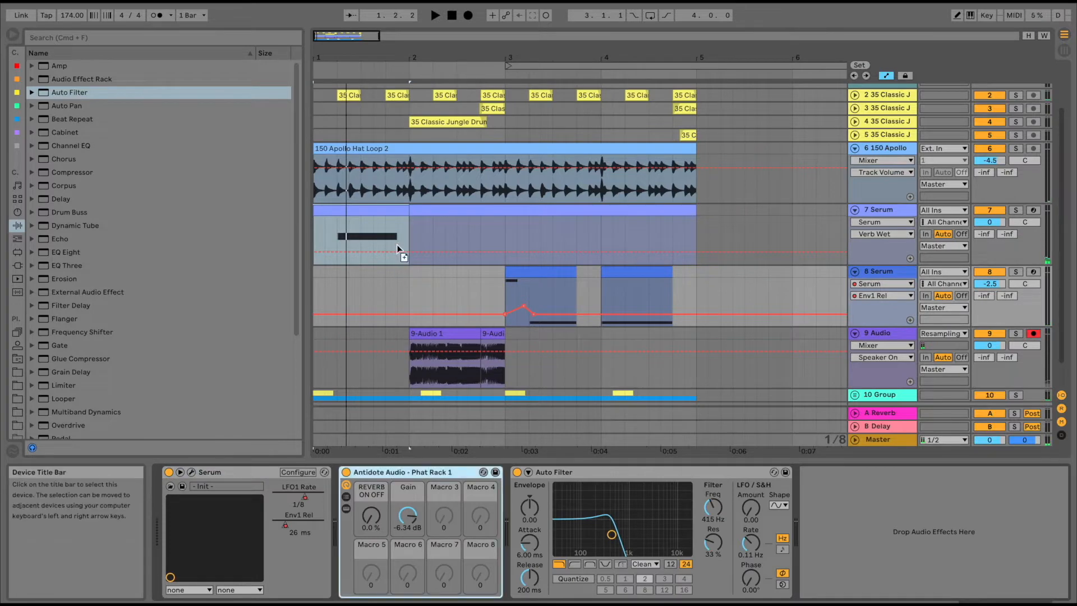
pyautogui.click(376, 218)
pyautogui.press('space')
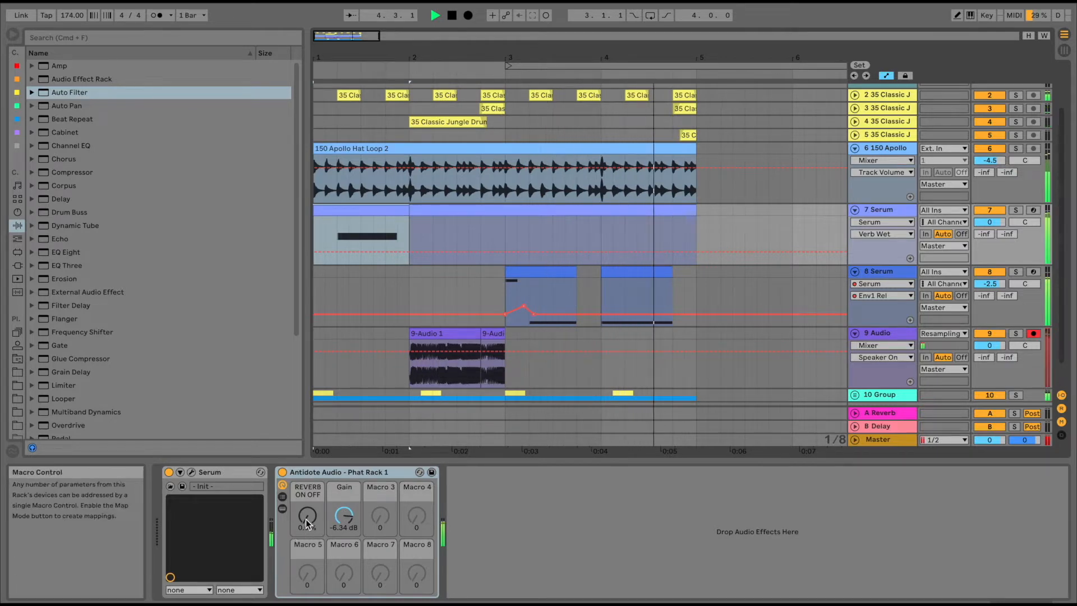
pyautogui.moveTo(306, 521); pyautogui.dragTo(306, 505)
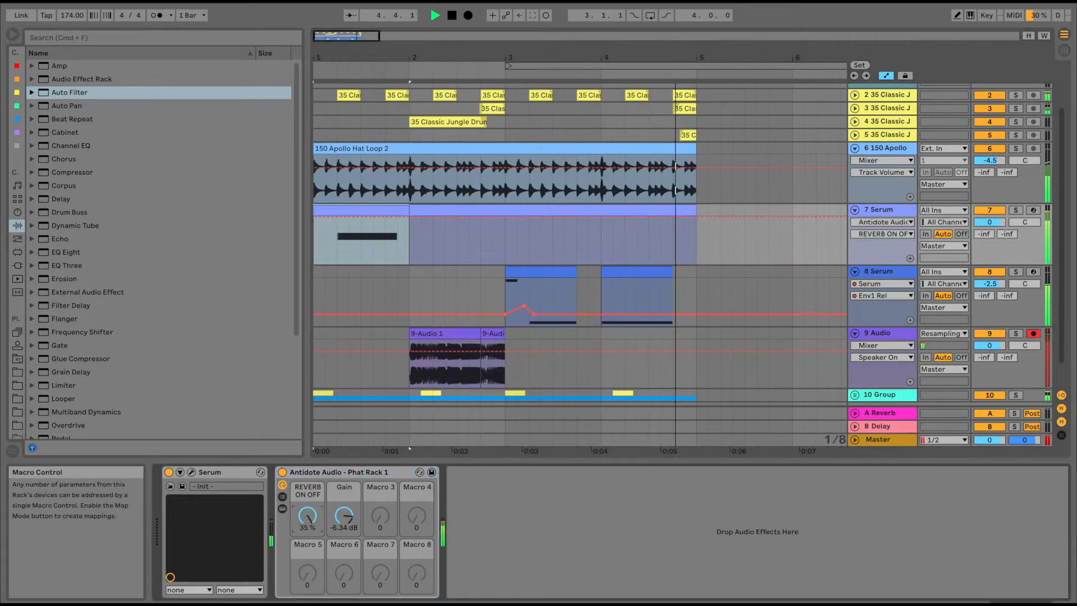
pyautogui.click(338, 523)
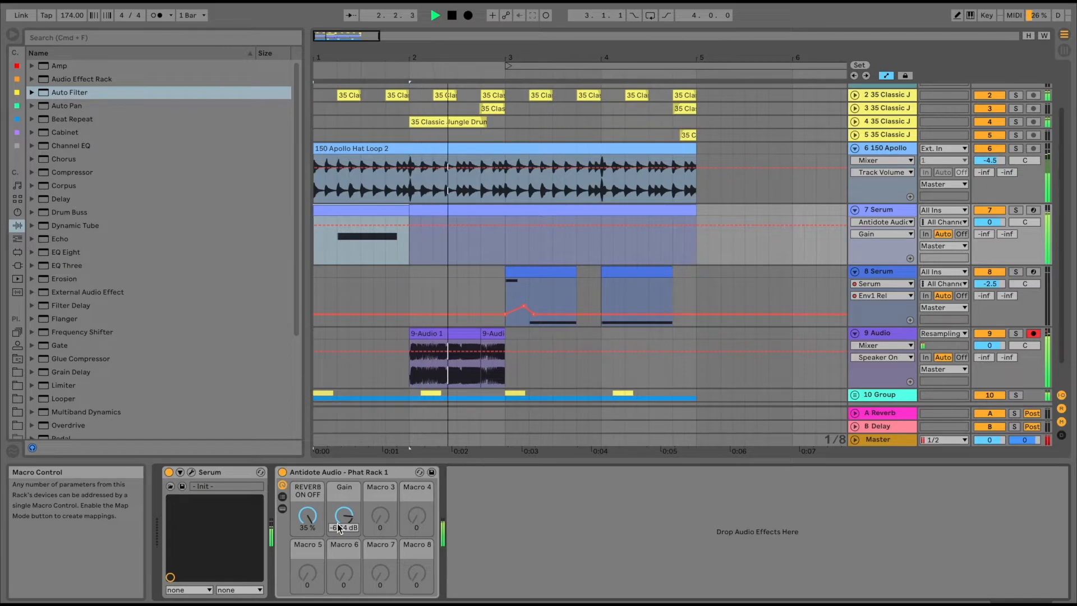
# Step: Solo track 7's Serum, audition it alone, and insert a new audio track directly below it
pyautogui.click(1015, 209)
pyautogui.press('space')
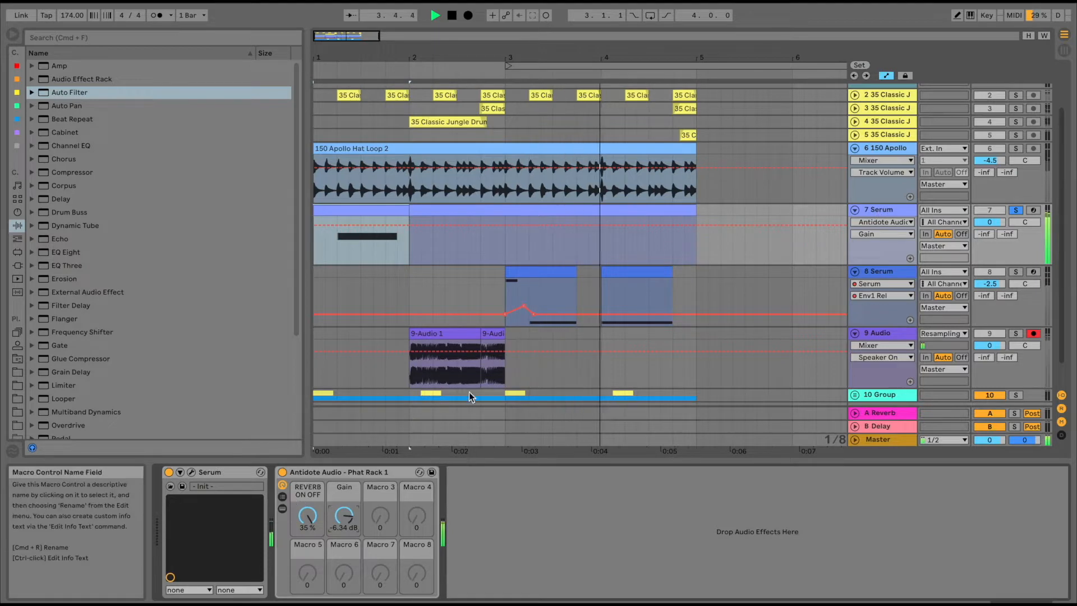
pyautogui.press('space')
pyautogui.click(889, 211)
pyautogui.press('super+t')
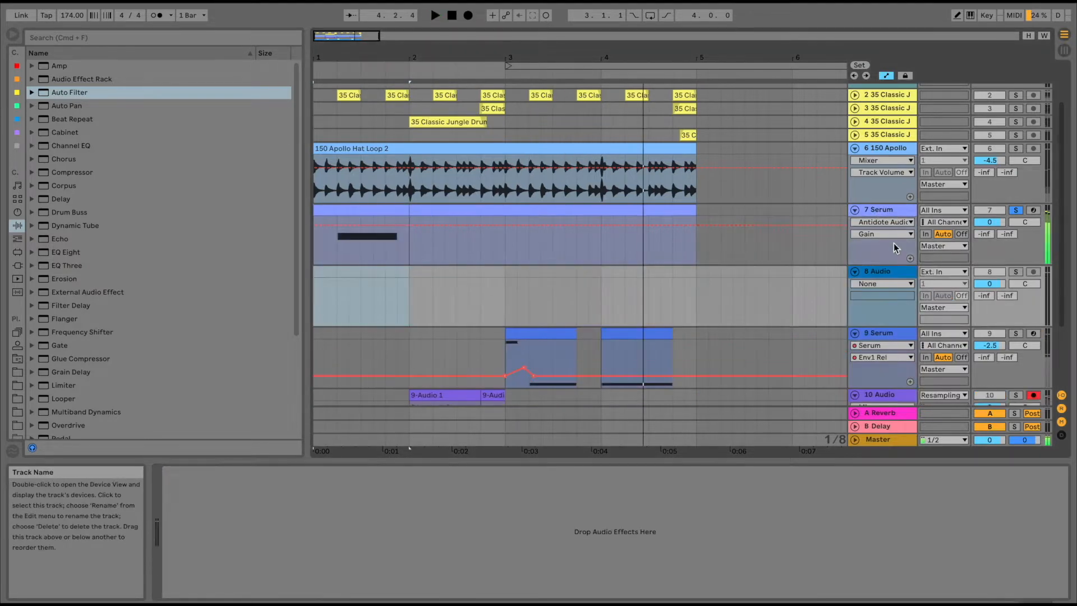
# Step: Set the new audio track's input to Resampling, arm it, and set its monitoring to In
pyautogui.click(962, 275)
pyautogui.click(950, 316)
pyautogui.click(1033, 272)
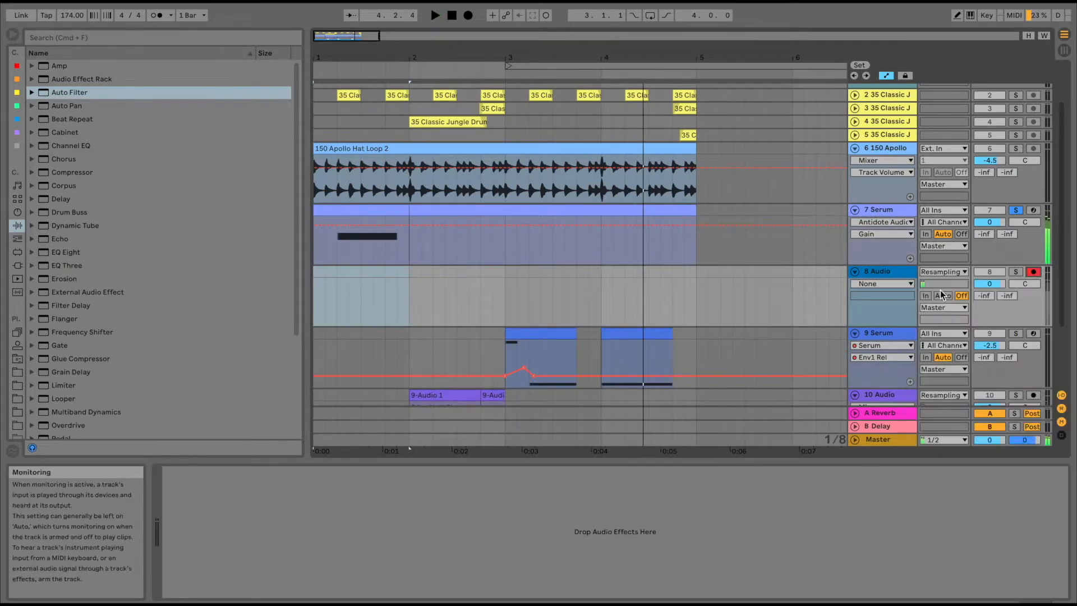
pyautogui.click(926, 296)
# Step: Record the soloed Serum bass onto track 8 from bar 1 to just past bar 5
pyautogui.click(453, 16)
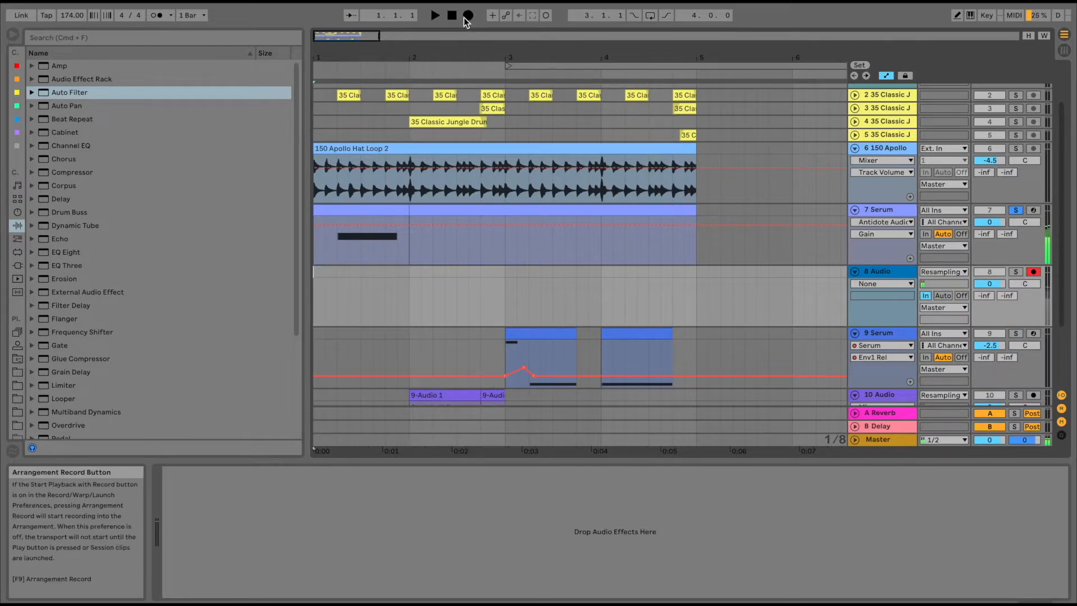
pyautogui.click(466, 17)
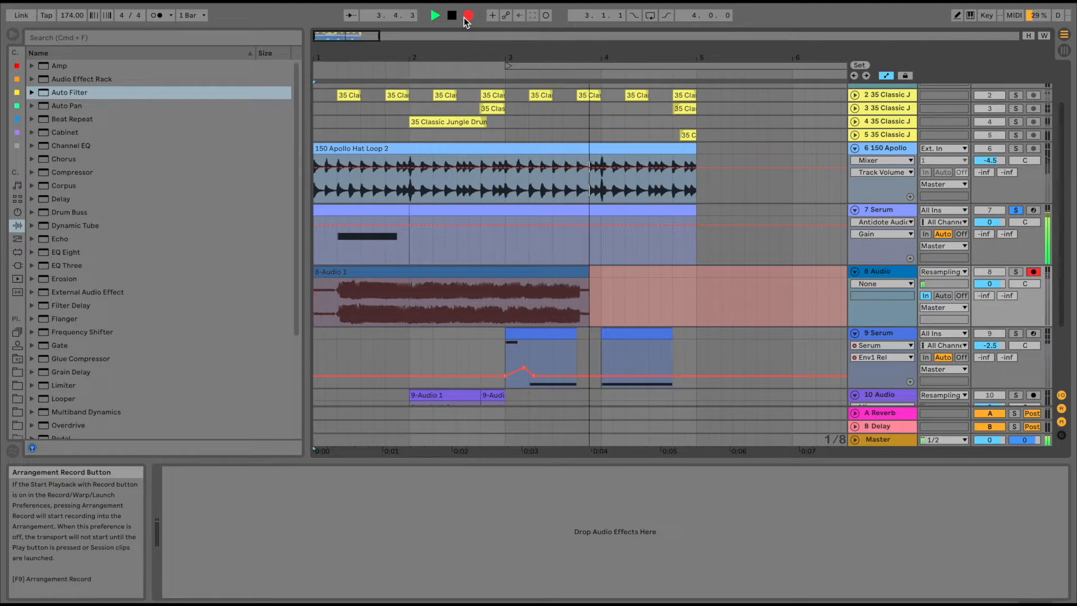
pyautogui.click(467, 16)
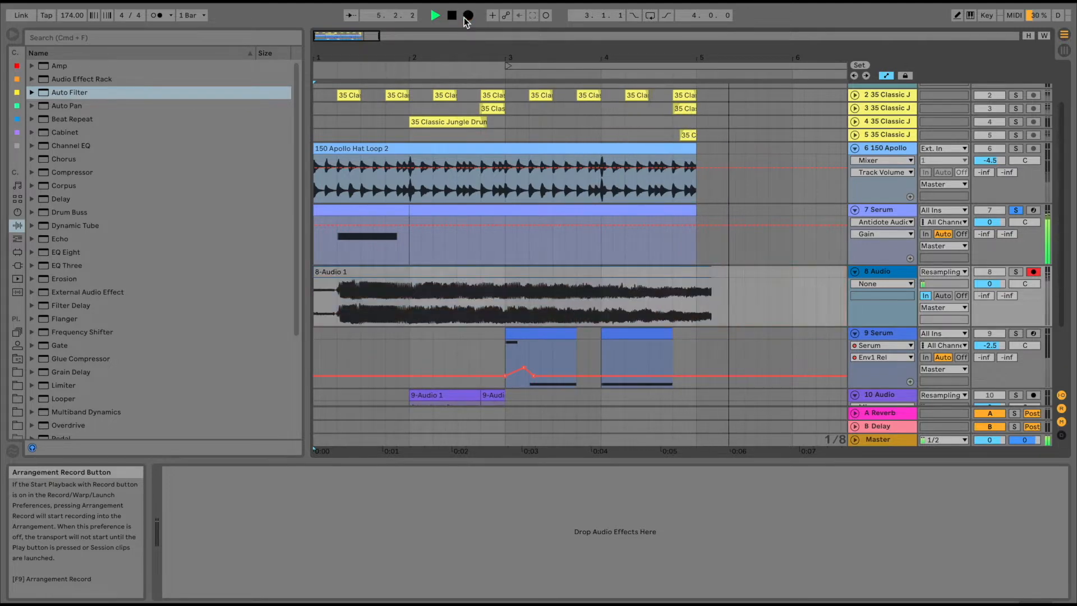
pyautogui.press('space')
# Step: Unsolo and deactivate track 7, set track 8's monitoring to Auto, and audition the recorded clip in the loop
pyautogui.click(1017, 211)
pyautogui.click(992, 210)
pyautogui.press('space')
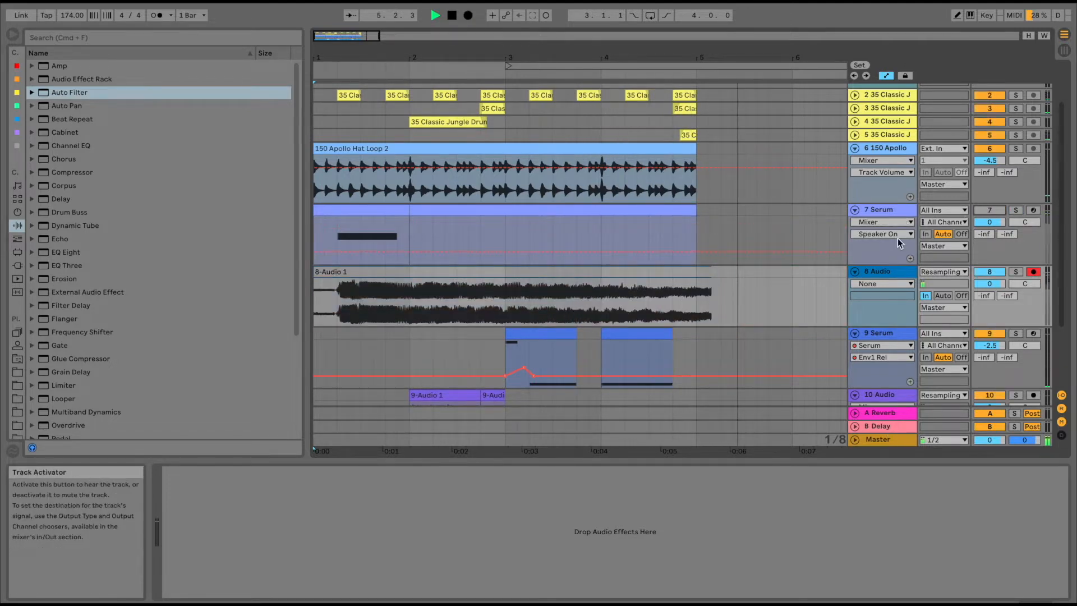
pyautogui.click(936, 296)
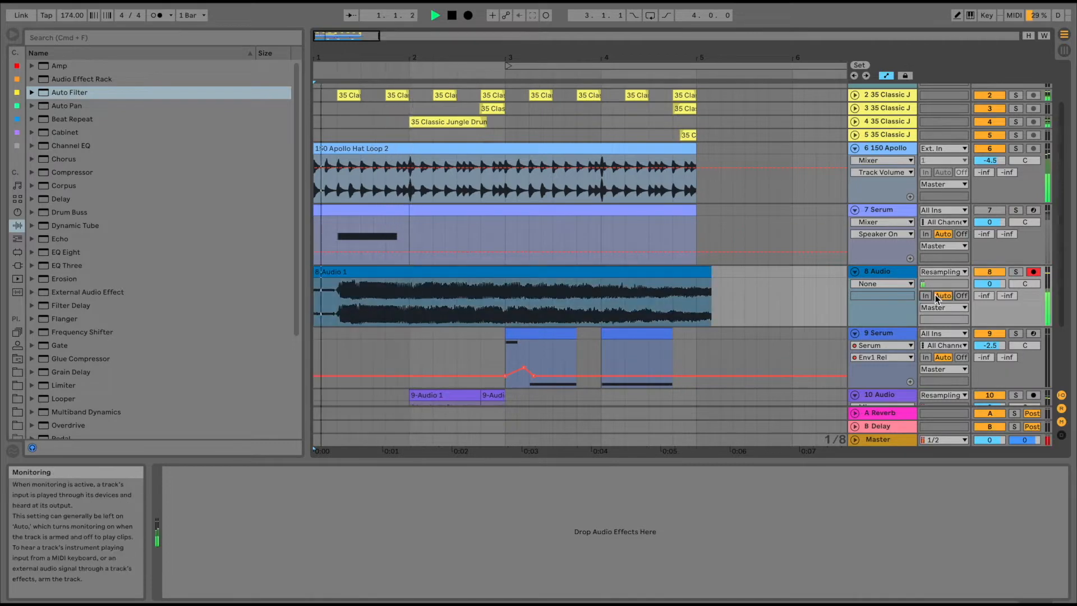
pyautogui.press('space')
pyautogui.click(408, 297)
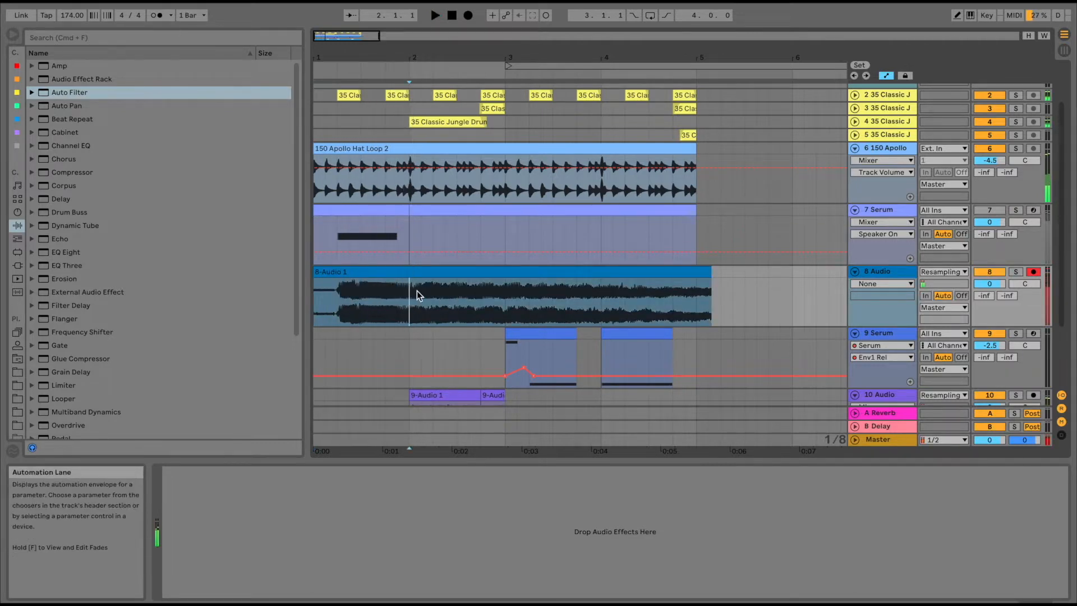
pyautogui.press('super+e')
pyautogui.press('space')
pyautogui.press('space')
pyautogui.press('super+z')
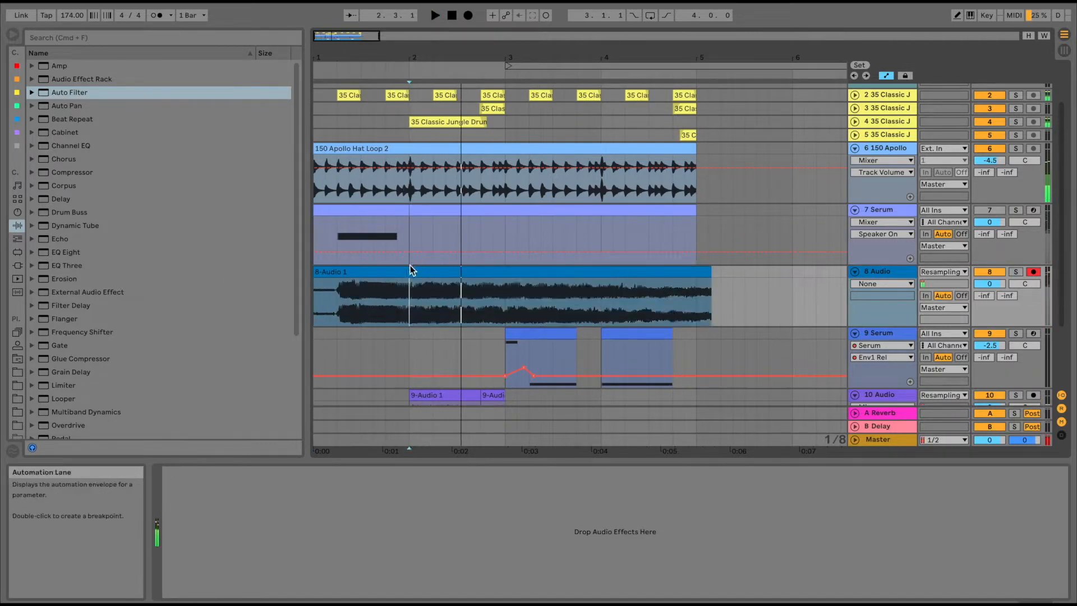
# Step: Split the recorded clip on track 8 at bar 2 and open the second part's clip properties
pyautogui.click(410, 271)
pyautogui.press('space')
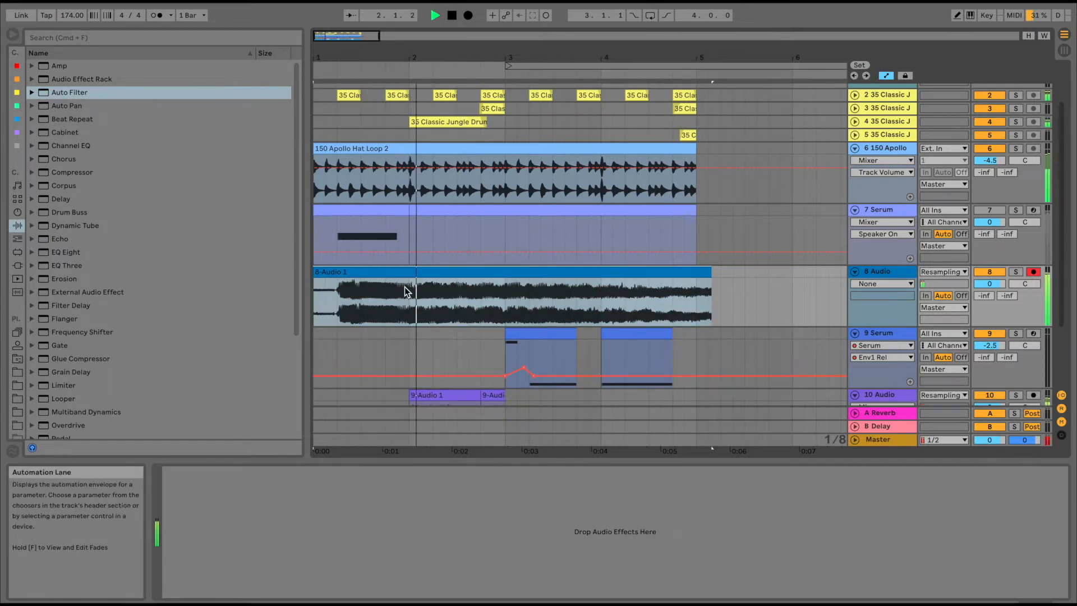
pyautogui.press('space')
pyautogui.click(409, 291)
pyautogui.press('super+e')
pyautogui.doubleClick(430, 271)
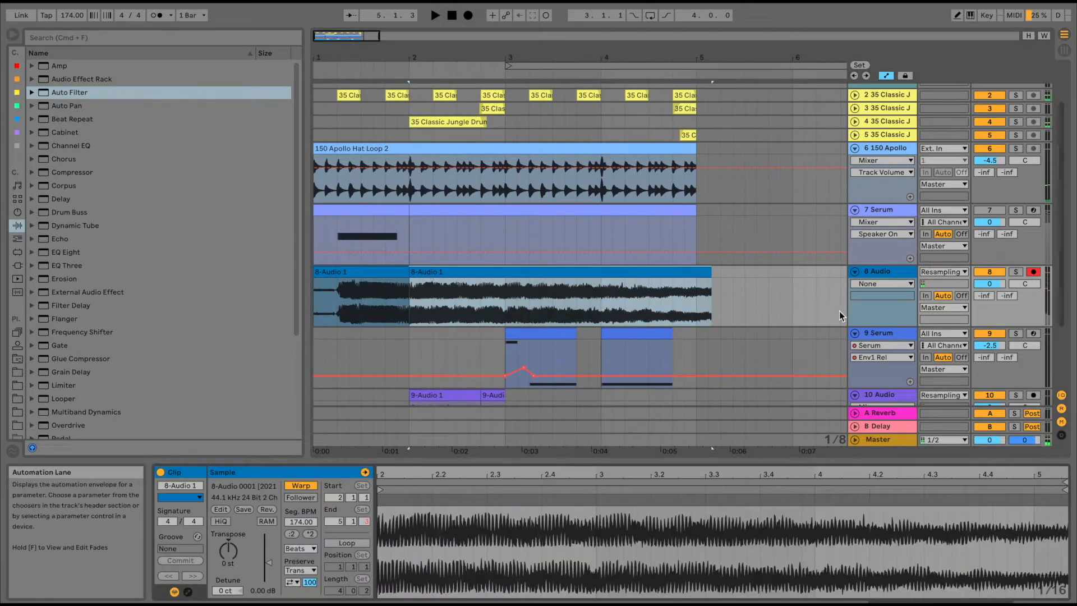
# Step: Add EQ Three to track 8, turn off its low and mid bands, and audition the result
pyautogui.click(50, 266)
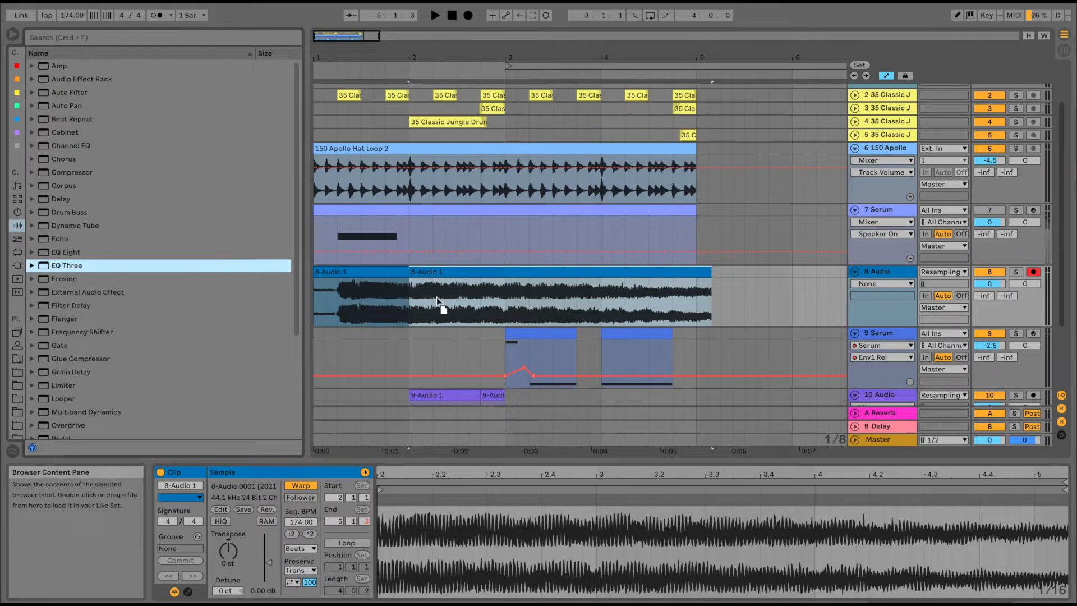
pyautogui.moveTo(438, 303); pyautogui.dragTo(435, 303)
pyautogui.click(180, 532)
pyautogui.click(216, 531)
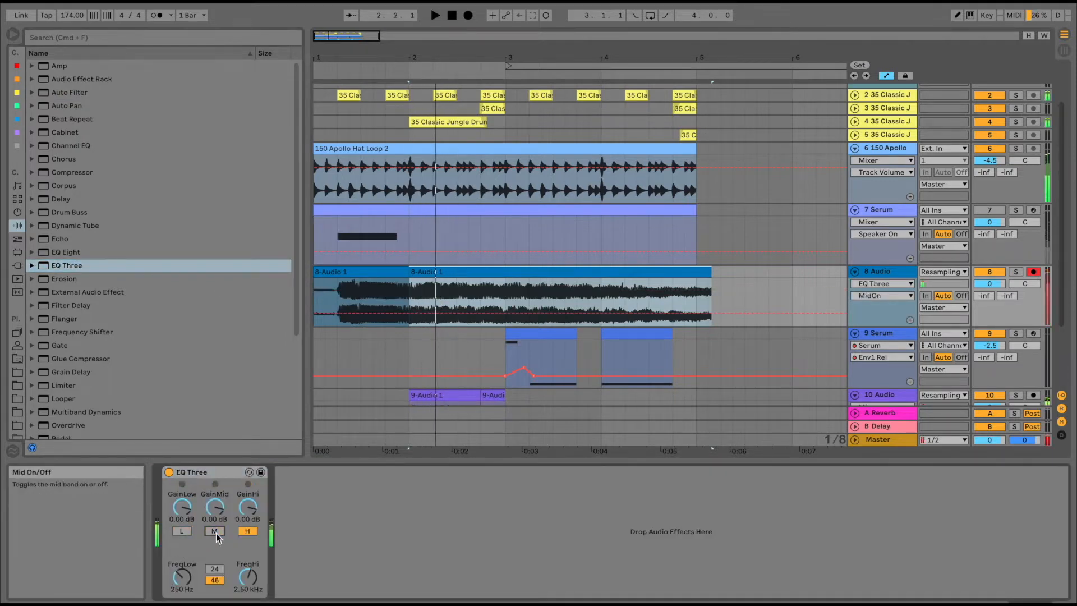
pyautogui.press('space')
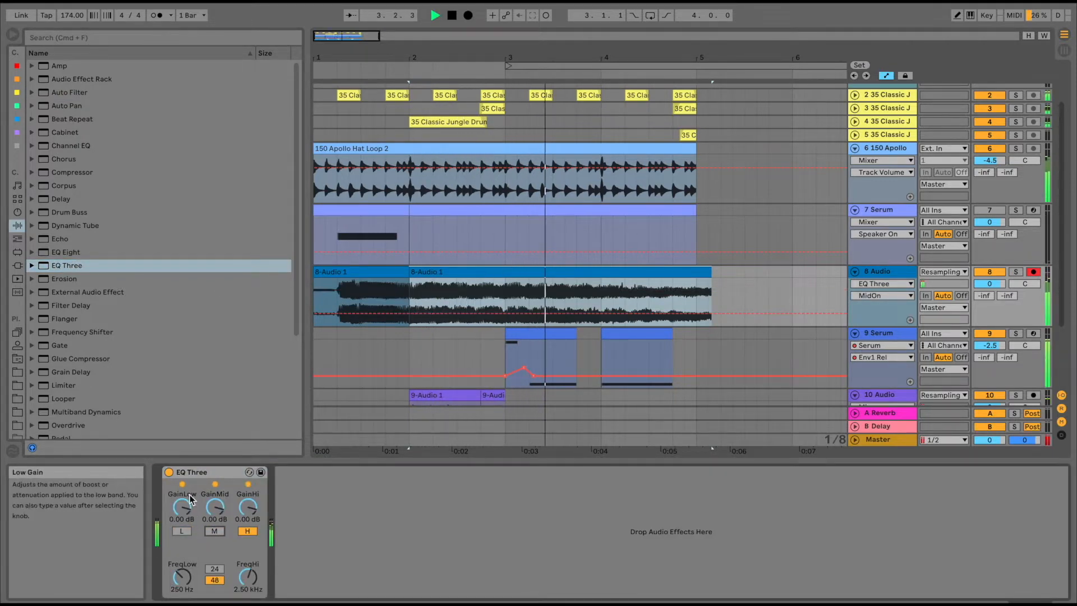
pyautogui.press('space')
# Step: Automate EQ Three's Device On parameter on track 8: off until bar 2, on from bar 2 onward
pyautogui.click(169, 473)
pyautogui.click(409, 313)
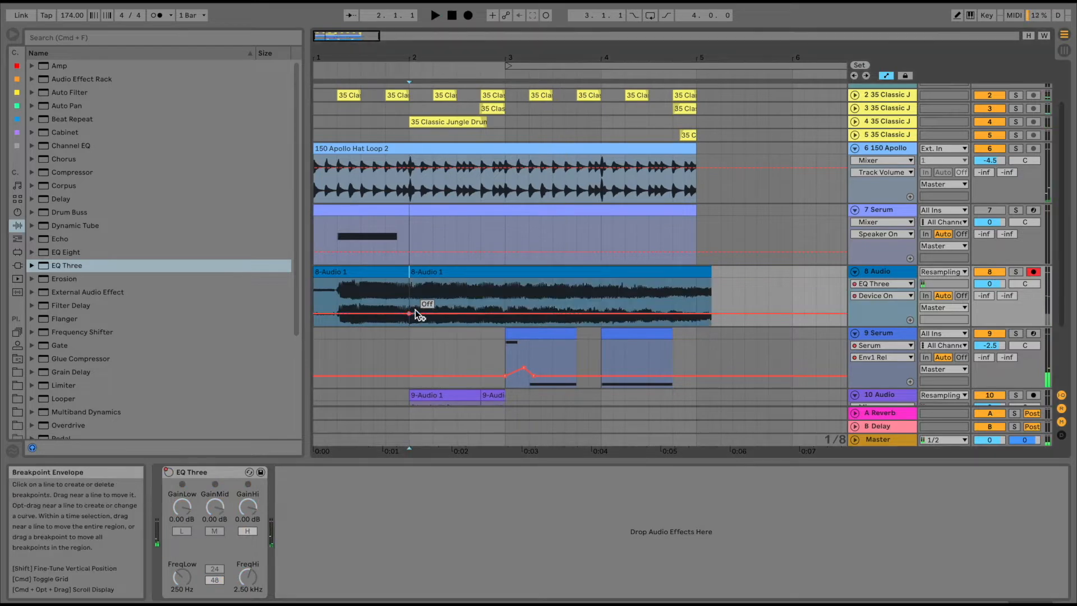
pyautogui.moveTo(415, 313); pyautogui.dragTo(416, 289)
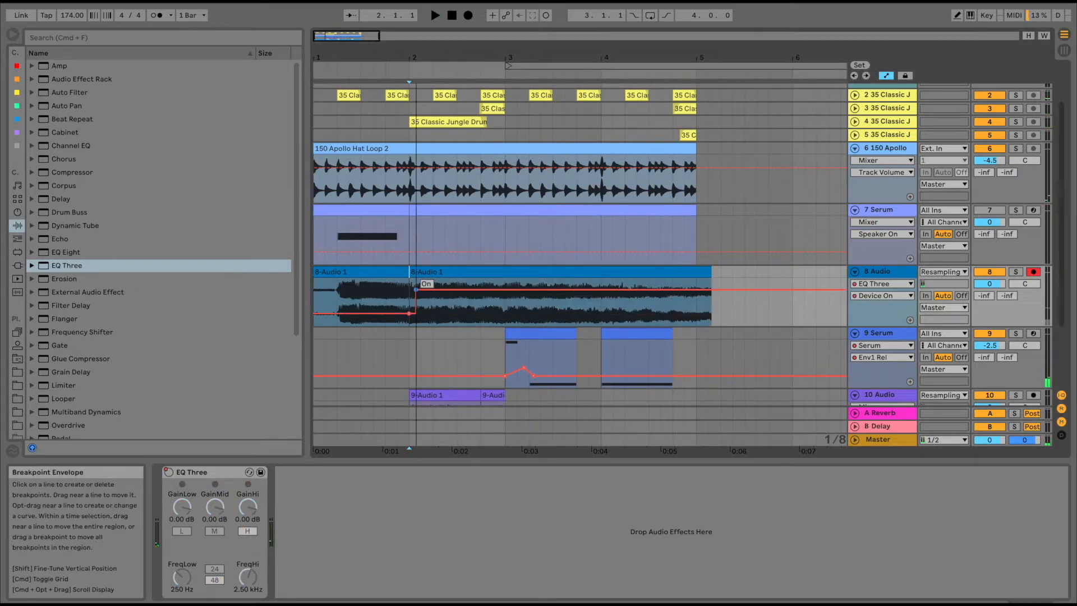
# Step: Copy the track 5 clip that ends at bar 5 to just before bar 2 and play the loop
pyautogui.click(693, 135)
pyautogui.press('super+v')
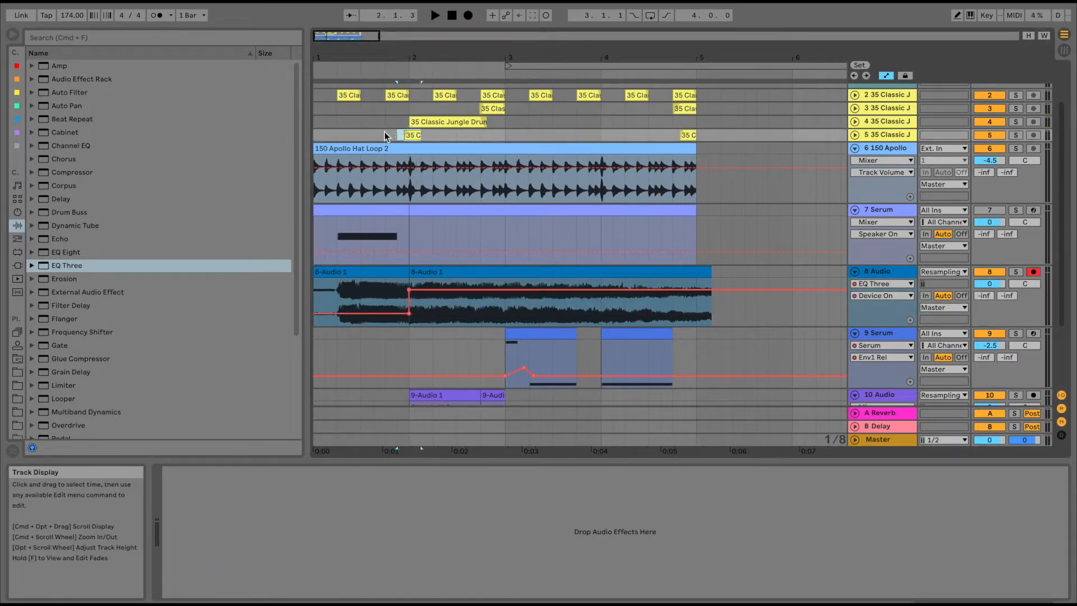
pyautogui.press('super+z')
pyautogui.click(385, 133)
pyautogui.press('super+v')
pyautogui.press('space')
# Step: Group the four 35 Classic drum tracks, tracks 2 to 5, and play the loop again
pyautogui.scroll(2, 371, 133)
pyautogui.scroll(2, 371, 133)
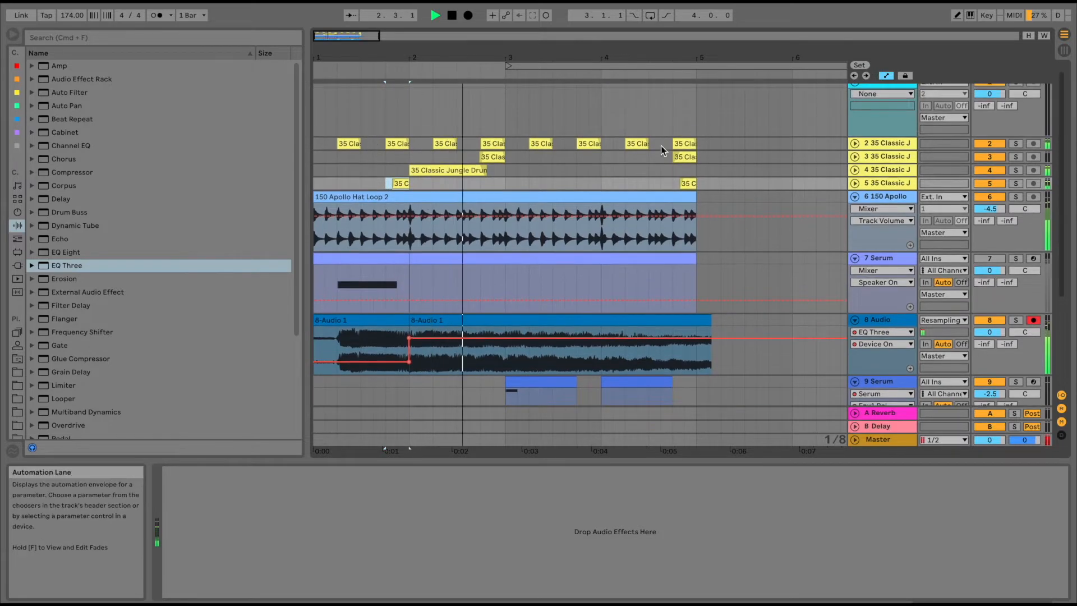
pyautogui.press('space')
pyautogui.press('space')
pyautogui.scroll(1, 867, 115)
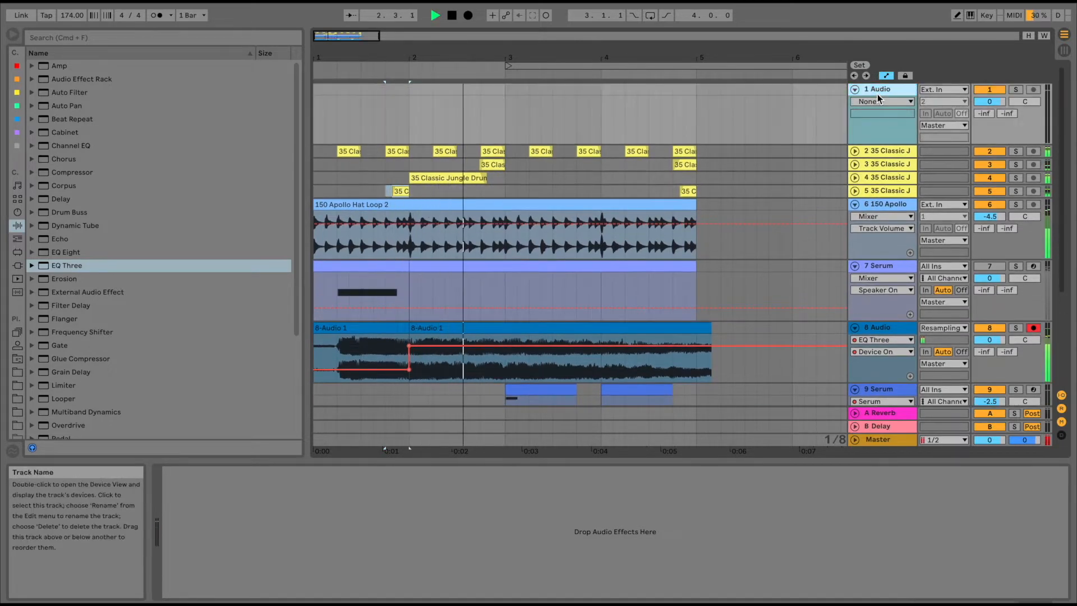
pyautogui.click(885, 151)
pyautogui.keyDown('shift'); pyautogui.click(879, 190); pyautogui.keyUp('shift')
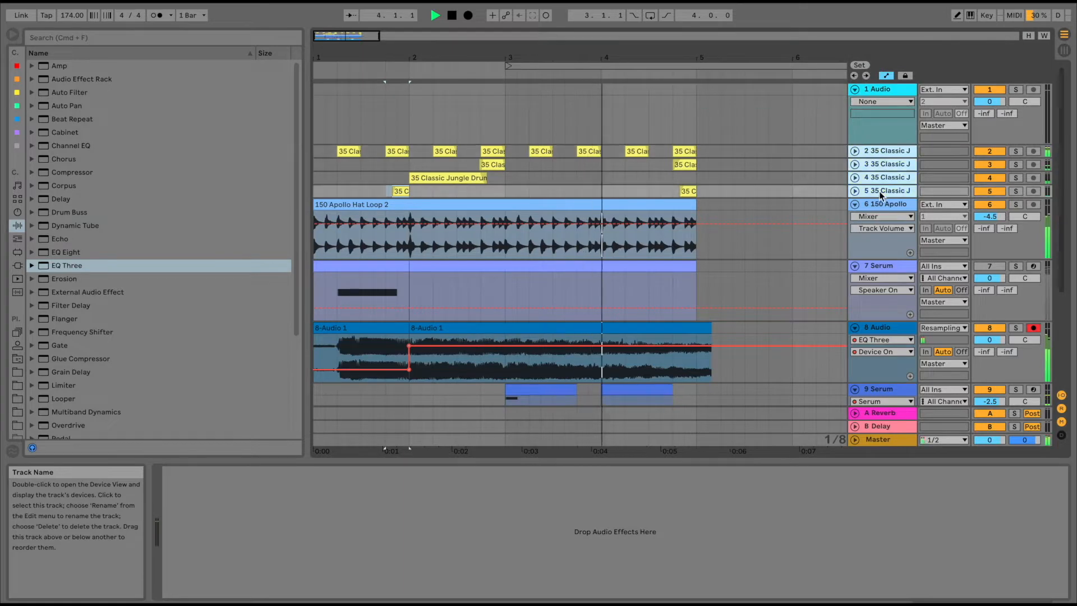
pyautogui.press('super+g')
pyautogui.press('space')
pyautogui.press('space')
pyautogui.scroll(-4, 644, 293)
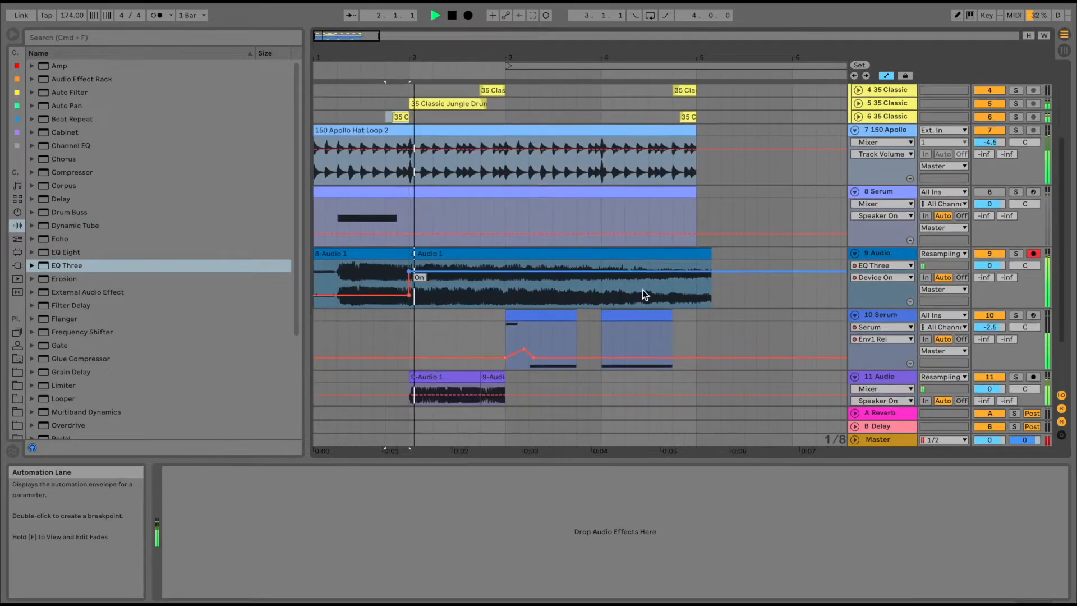
# Step: Add EQ Eight to track 9 with band 4 at 1.98 kHz and -4.34 dB, and set its A-Reverb send to 0
pyautogui.click(888, 255)
pyautogui.press('space')
pyautogui.press('space')
pyautogui.moveTo(62, 253)
pyautogui.mouseDown()
pyautogui.moveTo(303, 485)
pyautogui.moveTo(413, 548)
pyautogui.mouseUp()
pyautogui.press('space')
pyautogui.press('space')
pyautogui.press('space')
pyautogui.press('space')
pyautogui.moveTo(521, 525); pyautogui.dragTo(489, 537)
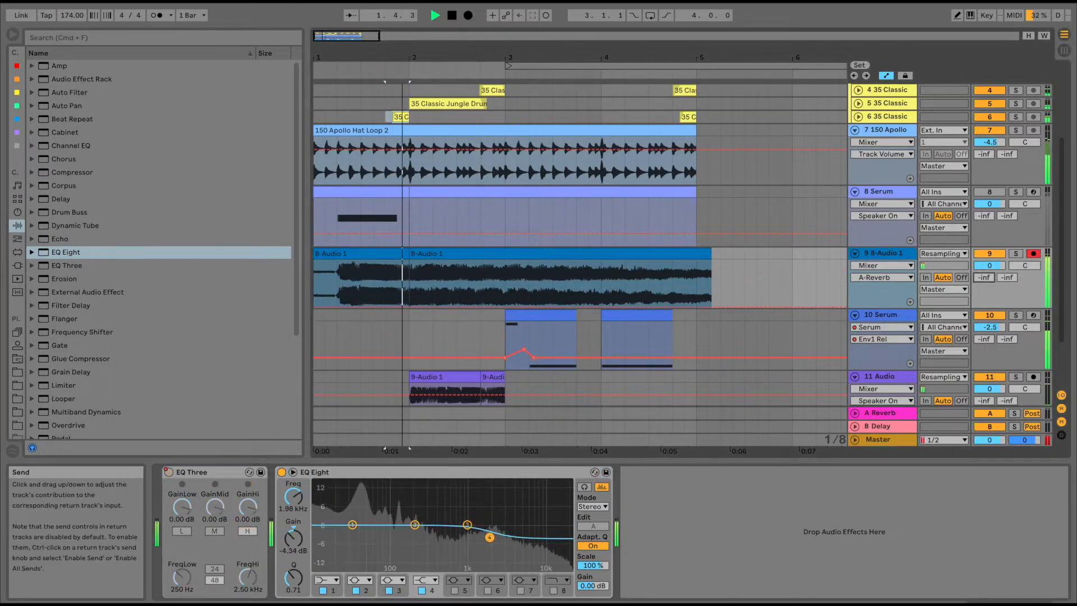
pyautogui.moveTo(986, 278); pyautogui.dragTo(986, 225)
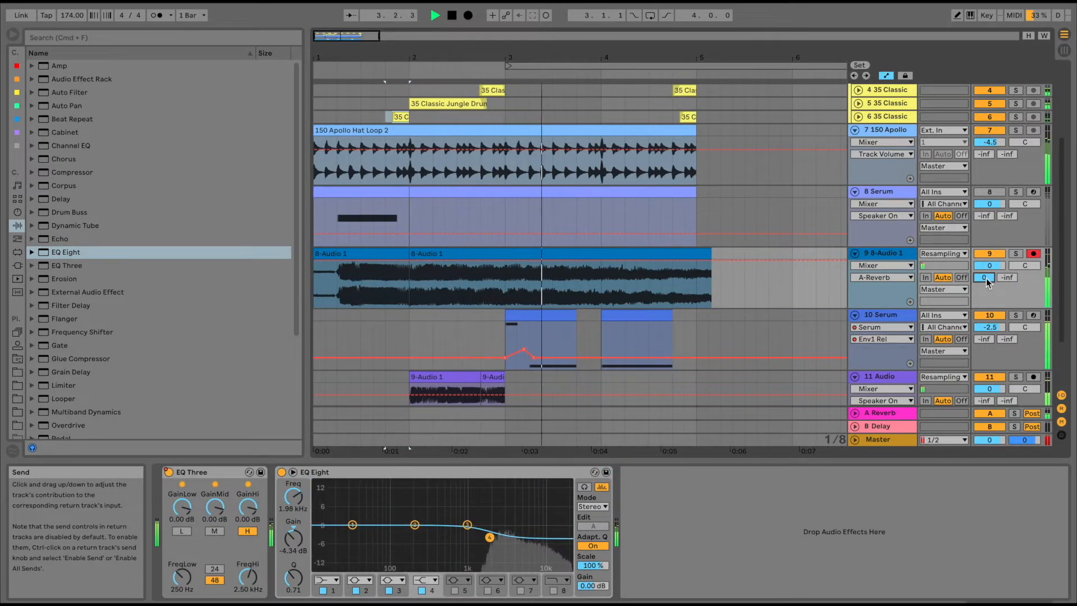
# Step: Move the second Serum clip on track 10 so it starts where the first clip ends, and play the loop
pyautogui.scroll(5, 891, 188)
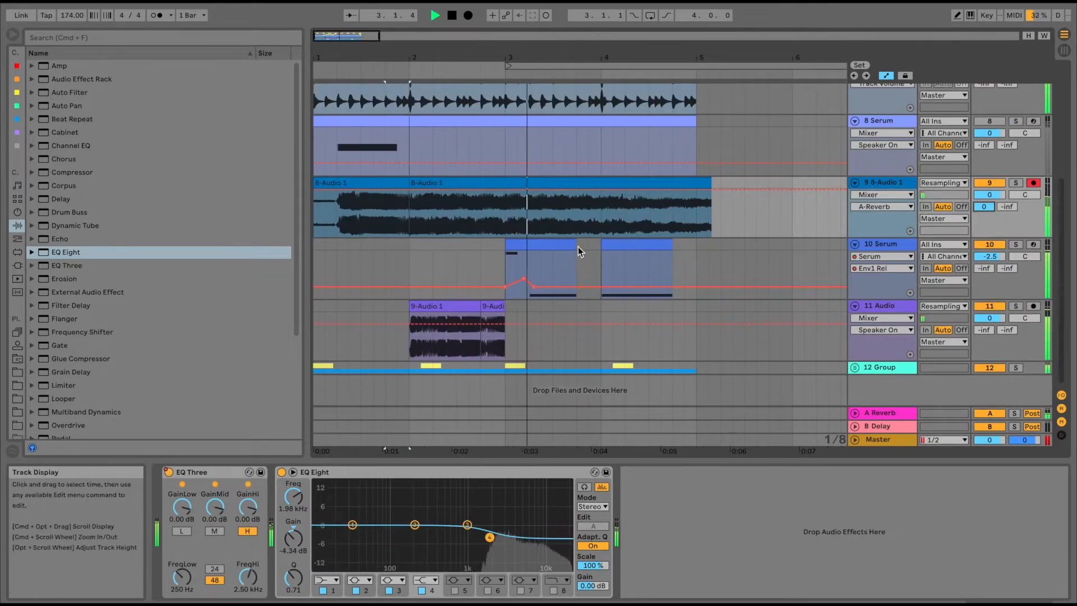
pyautogui.press('space')
pyautogui.moveTo(608, 245); pyautogui.dragTo(592, 247)
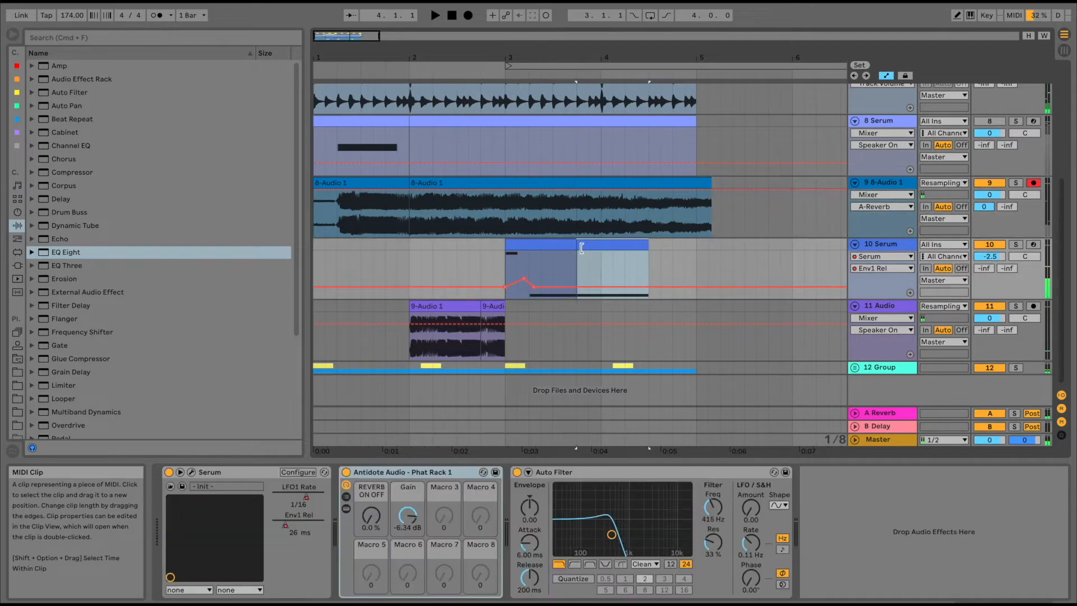
pyautogui.click(547, 249)
pyautogui.press('space')
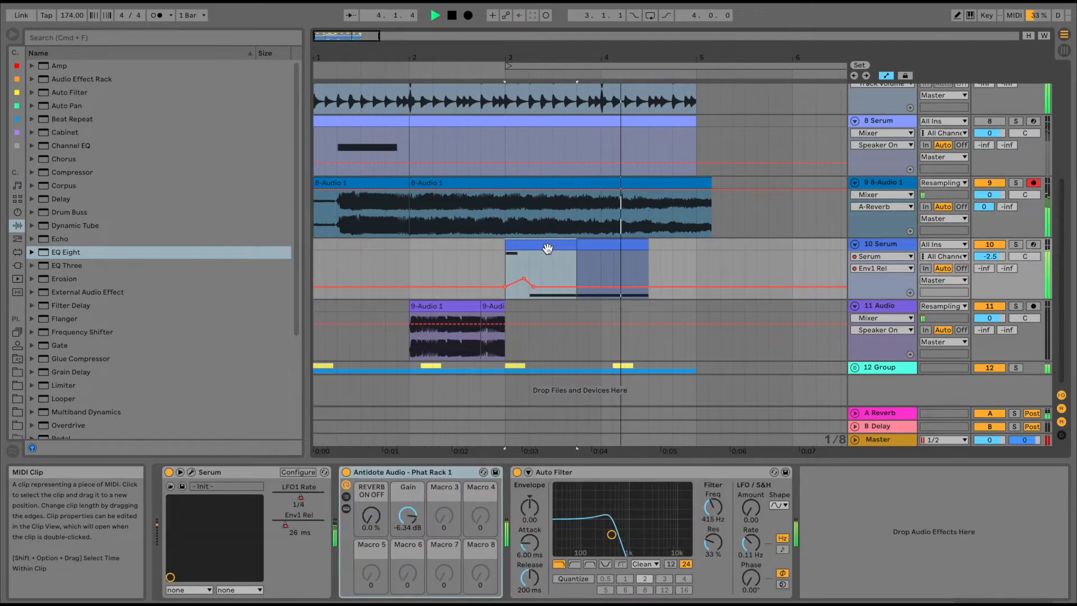
# Step: Shorten the second Serum clip on track 10 by one beat and repeat it to fill the track up to bar 5
pyautogui.moveTo(648, 245); pyautogui.dragTo(624, 245)
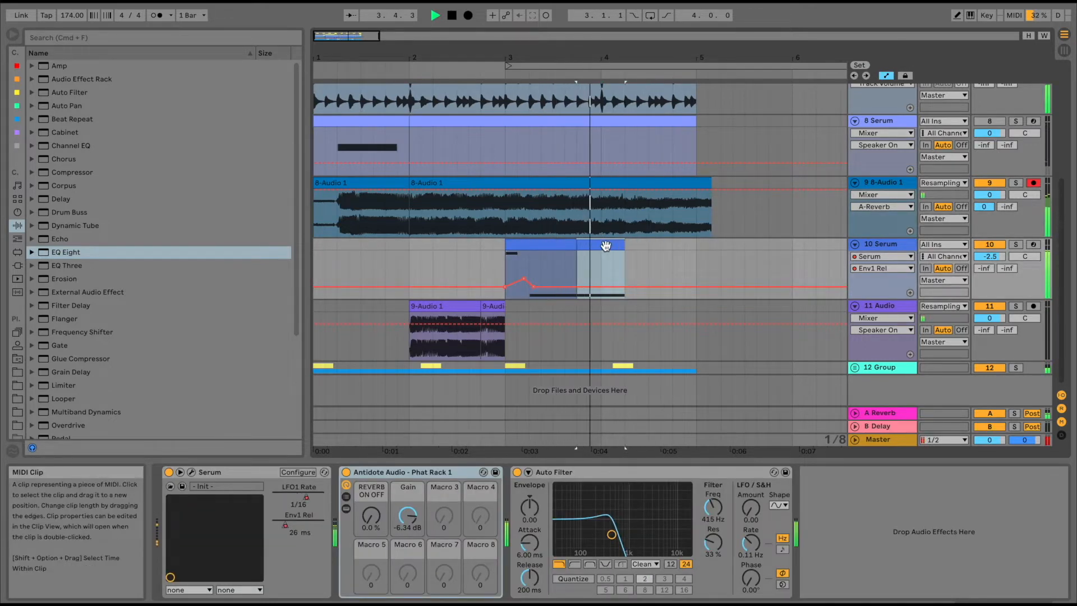
pyautogui.press('super+d')
pyautogui.press('super+d')
pyautogui.press('Delete')
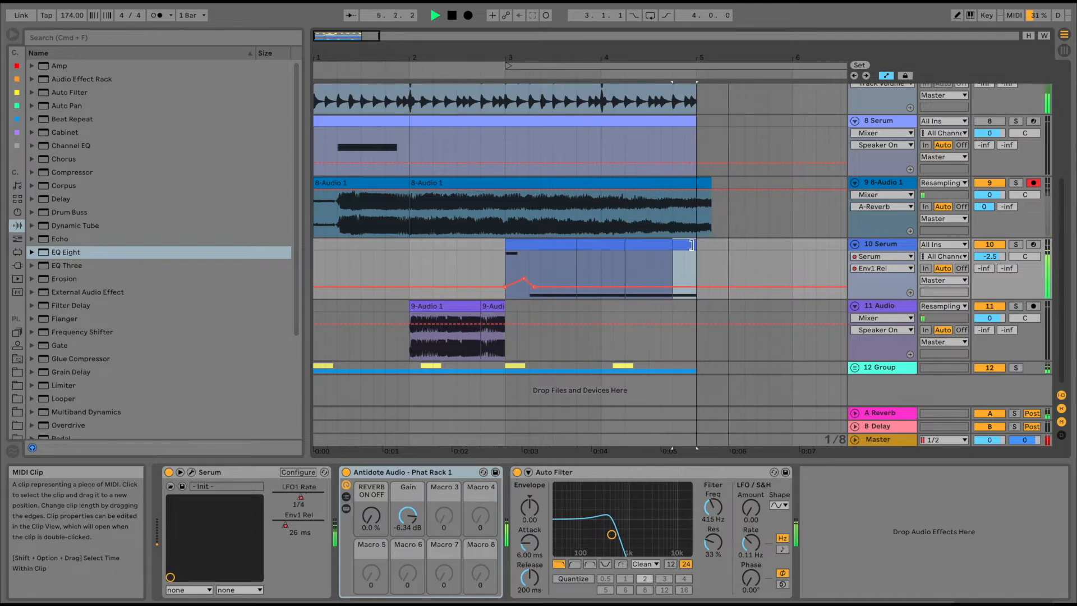
pyautogui.click(470, 250)
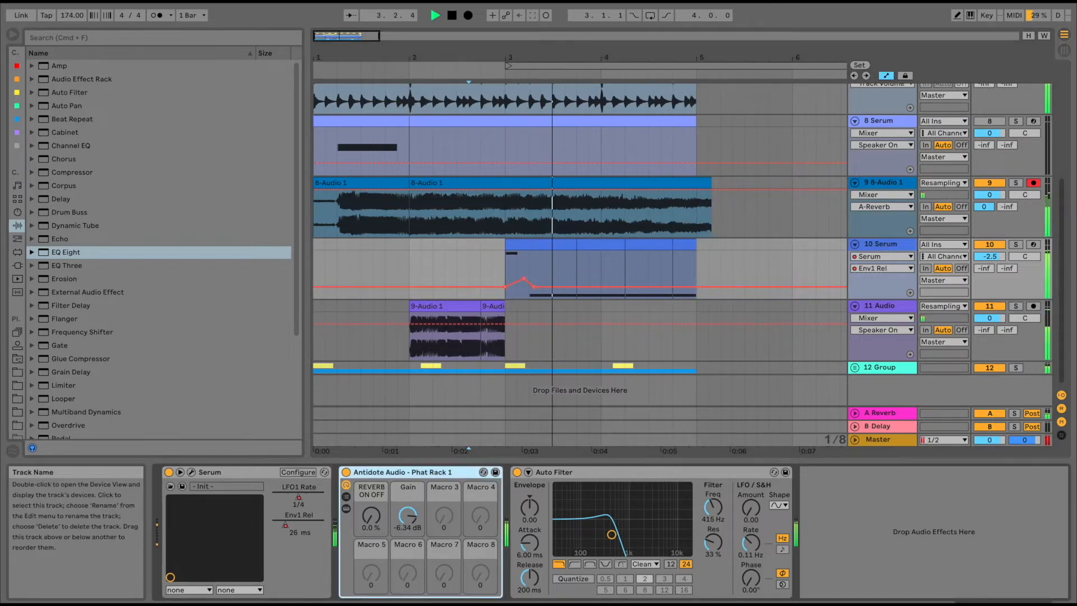
# Step: Trim the second 8-Audio 1 clip on track 9 to end at bar 5, add a long fade-out, and play it
pyautogui.scroll(-5, 78, 353)
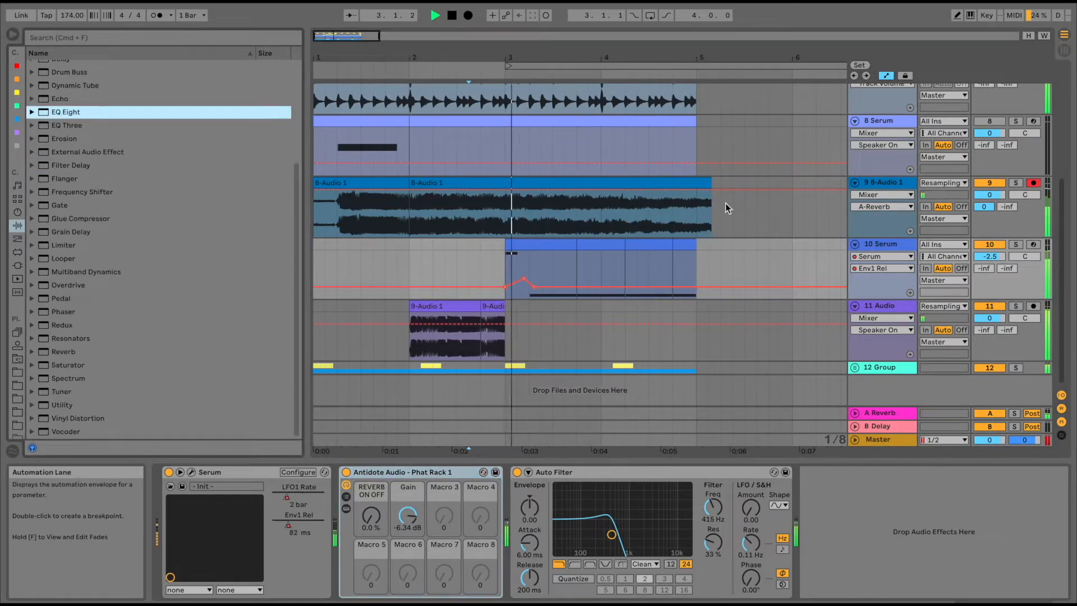
pyautogui.click(713, 183)
pyautogui.moveTo(707, 182); pyautogui.dragTo(427, 194)
pyautogui.press('a')
pyautogui.press('space')
pyautogui.click(419, 184)
pyautogui.press('space')
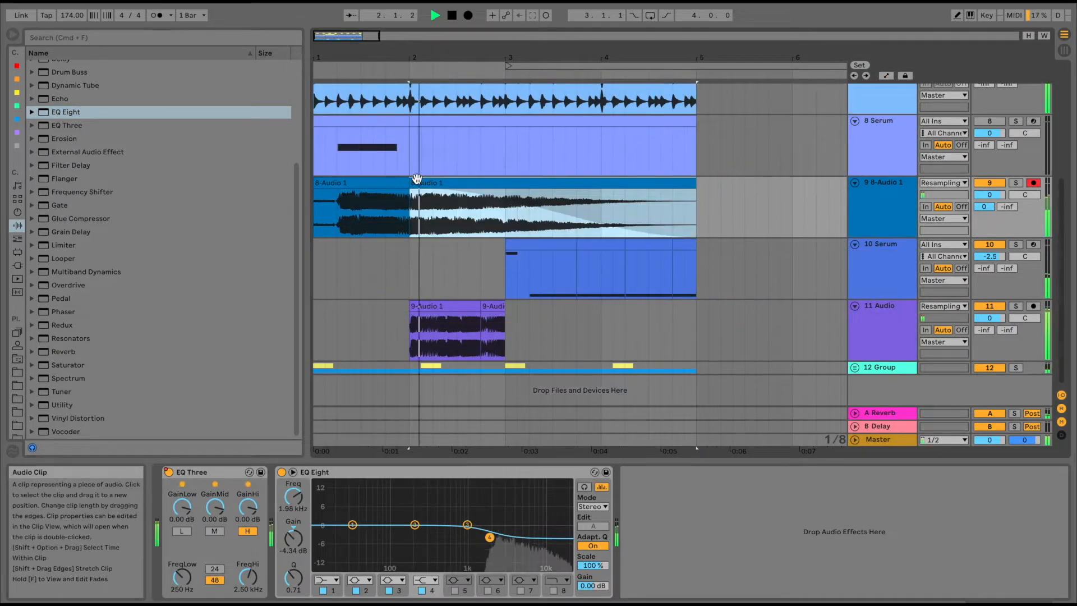
# Step: Add Erosion to the end of track 10's device chain in Wide Noise mode at 3.72 kHz with amount 200
pyautogui.doubleClick(894, 264)
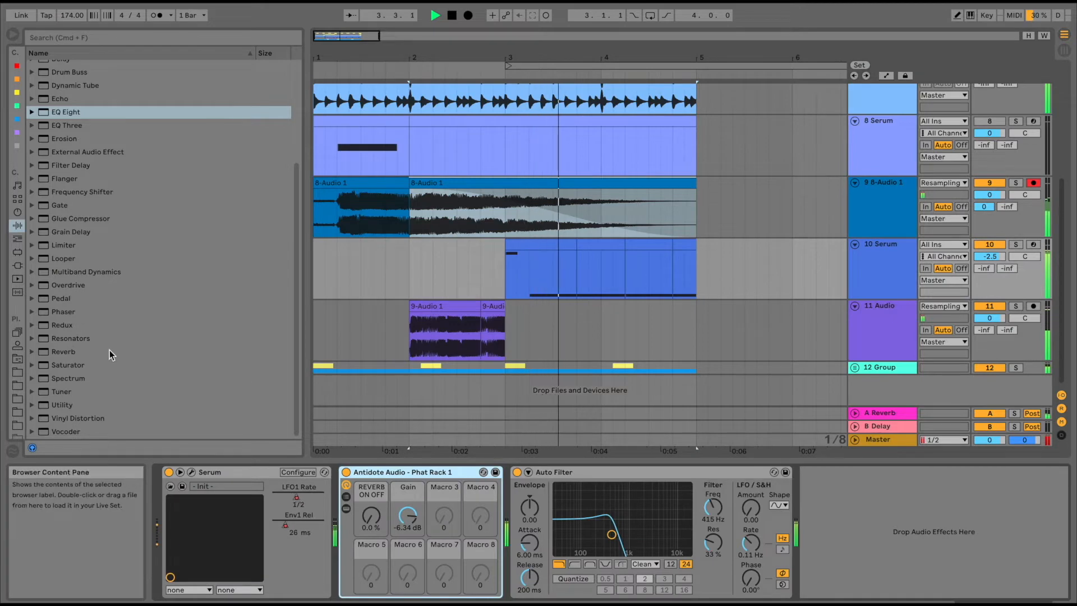
pyautogui.click(55, 300)
pyautogui.scroll(2, 64, 252)
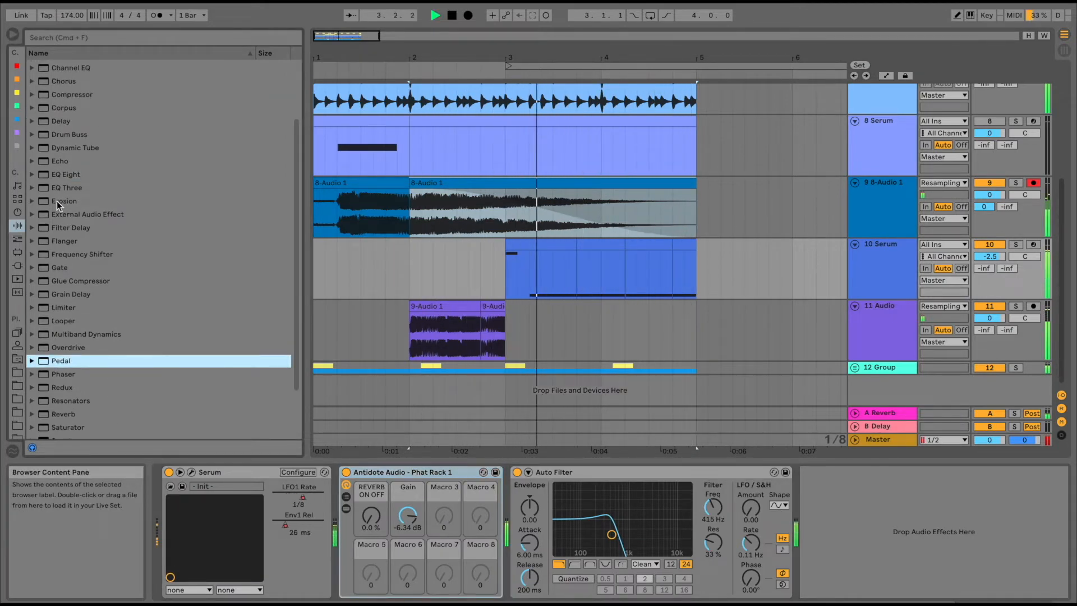
pyautogui.moveTo(64, 201); pyautogui.dragTo(897, 539)
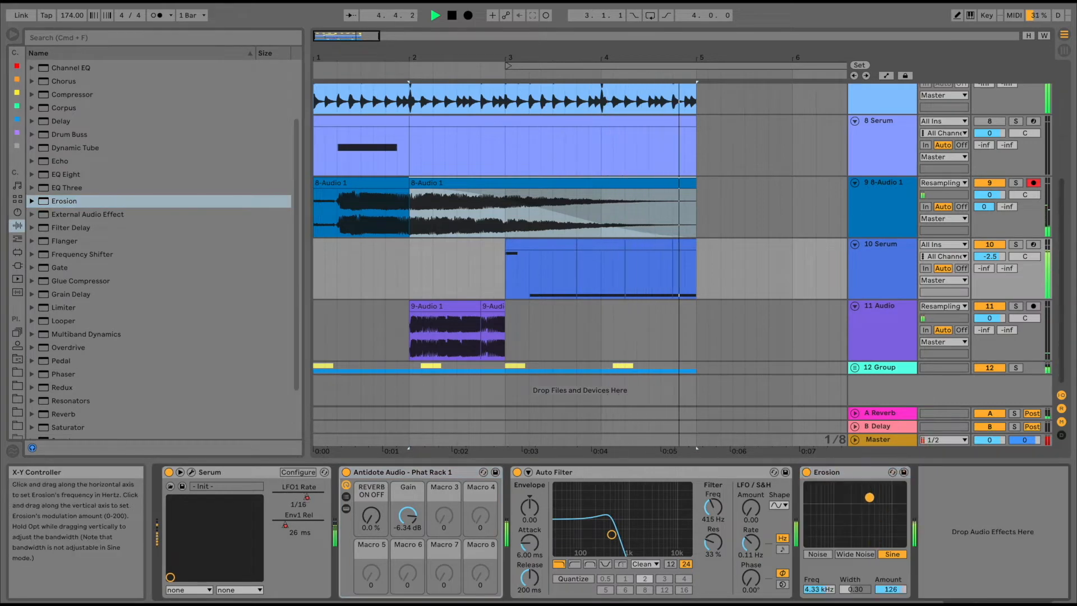
pyautogui.click(867, 554)
pyautogui.moveTo(871, 499)
pyautogui.mouseDown()
pyautogui.moveTo(882, 493)
pyautogui.moveTo(872, 490)
pyautogui.mouseUp()
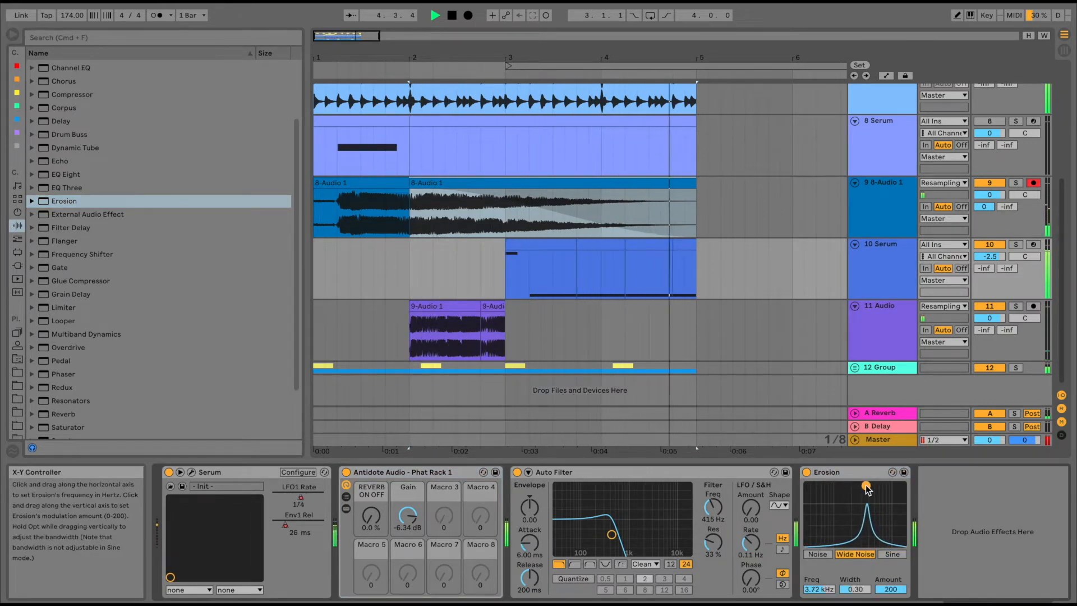
# Step: Audition the loop from bar 1 and look through the audio effects for the track 2 drum group
pyautogui.press('space')
pyautogui.click(313, 260)
pyautogui.press('space')
pyautogui.press('space')
pyautogui.scroll(7, 313, 261)
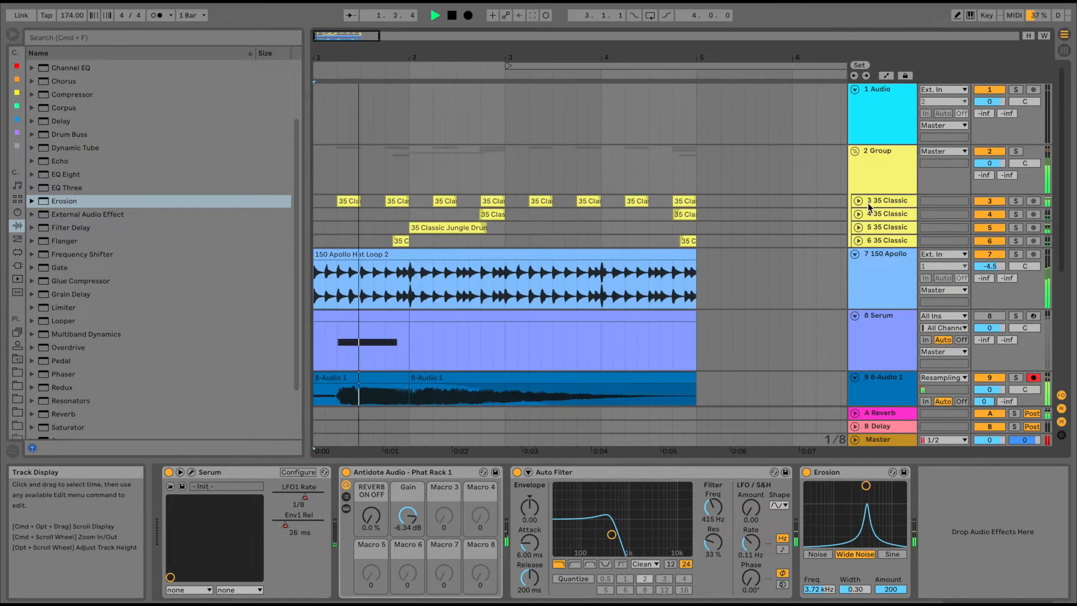
pyautogui.click(875, 167)
pyautogui.scroll(-3, 109, 363)
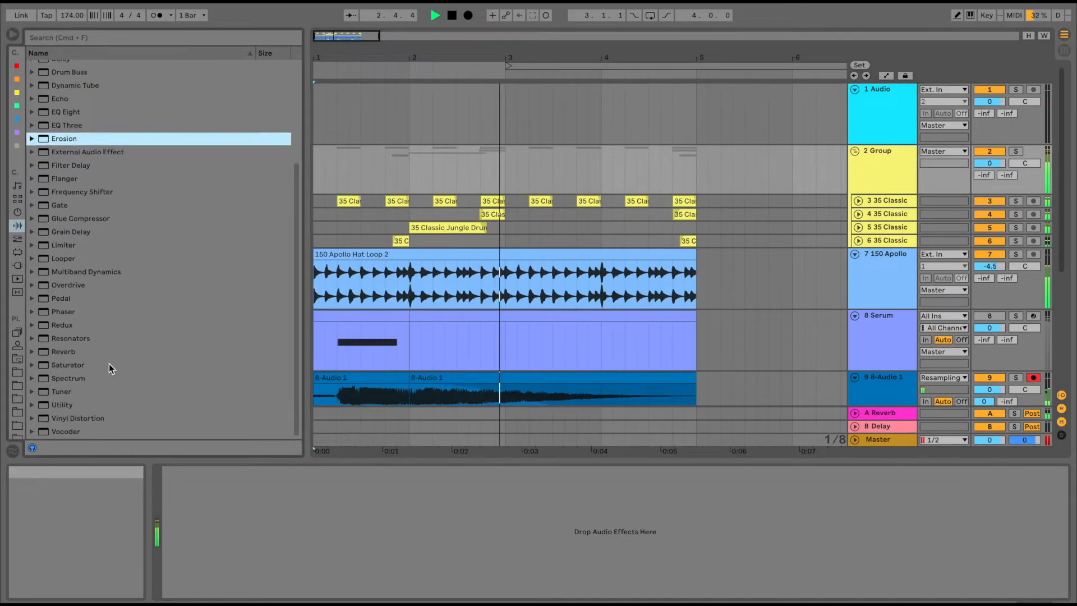
pyautogui.press('space')
pyautogui.press('space')
# Step: Split the second 8-Audio 1 clip on track 9 at bar 3 and select the part after the split
pyautogui.scroll(-6, 544, 340)
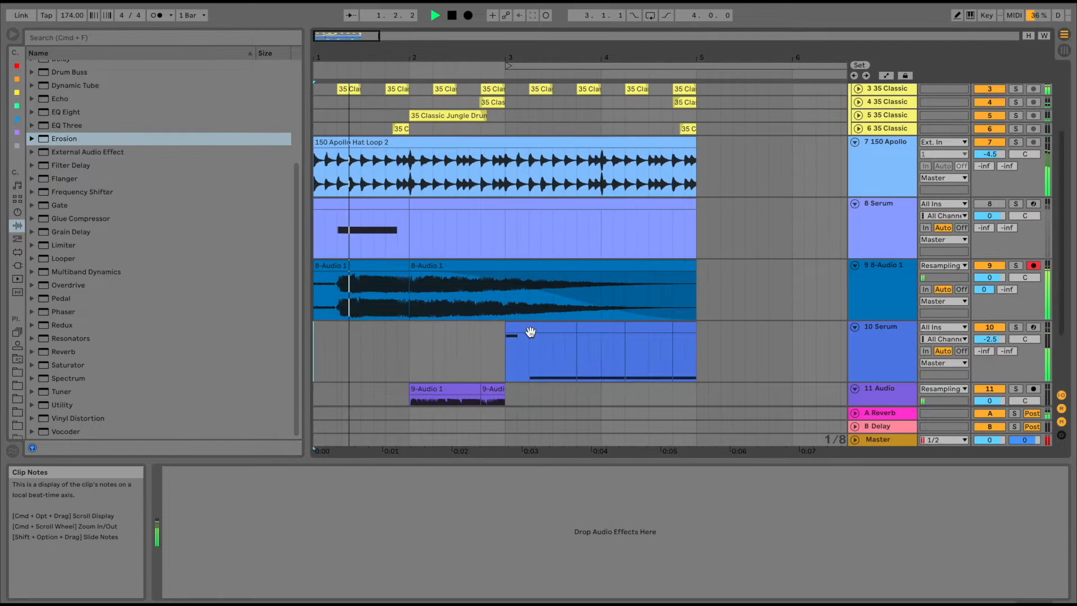
pyautogui.click(501, 304)
pyautogui.press('super+e')
pyautogui.click(521, 267)
# Step: Transpose the 8-Audio 1 clip that starts at bar 3 to -13 st and audition it
pyautogui.moveTo(223, 546); pyautogui.dragTo(224, 578)
pyautogui.press('Down')
pyautogui.press('space')
pyautogui.press('space')
pyautogui.press('Down')
pyautogui.press('space')
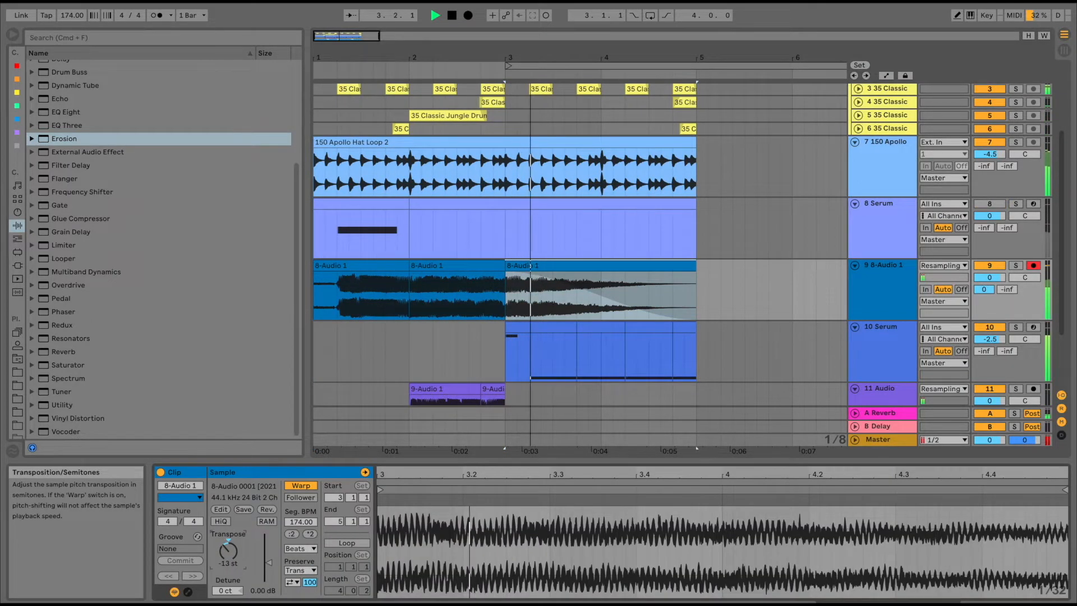
pyautogui.click(461, 295)
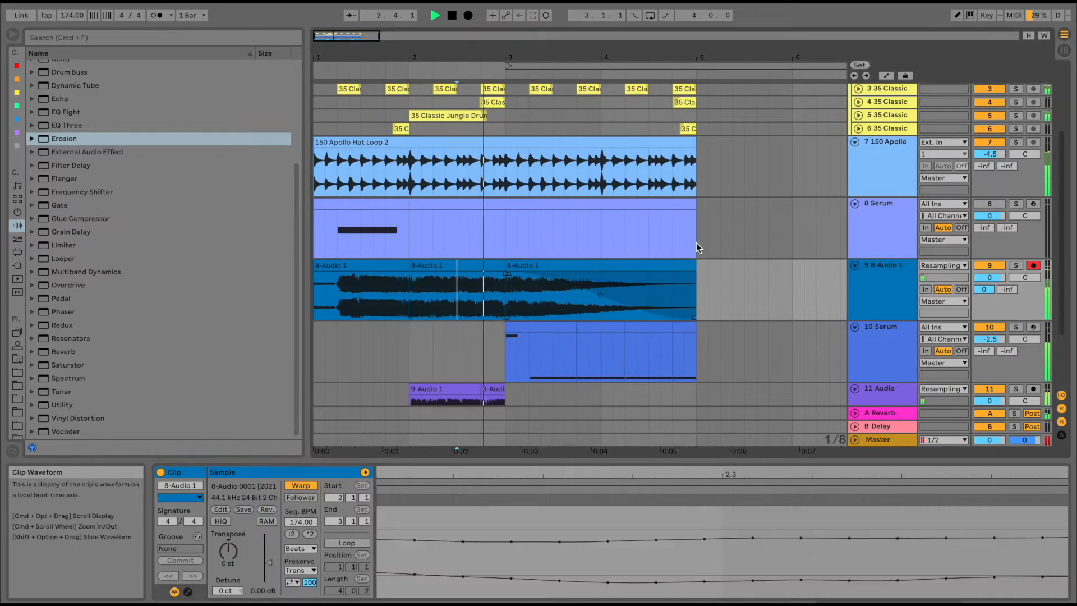
# Step: Add Dynamic Tube to the track 2 drum group
pyautogui.scroll(4, 697, 247)
pyautogui.click(889, 180)
pyautogui.press('space')
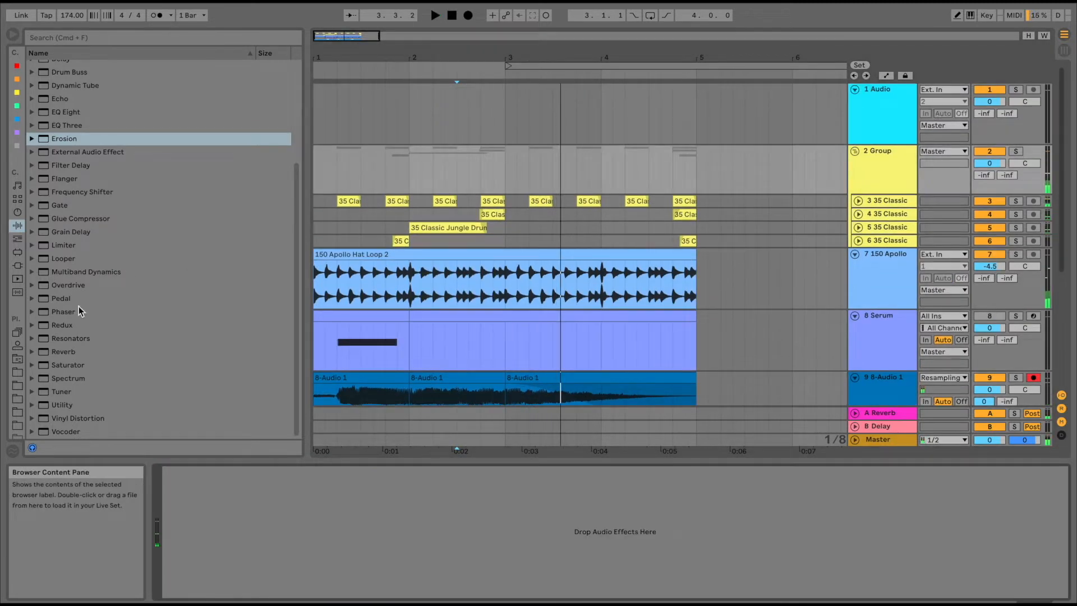
pyautogui.scroll(2, 39, 126)
pyautogui.click(41, 120)
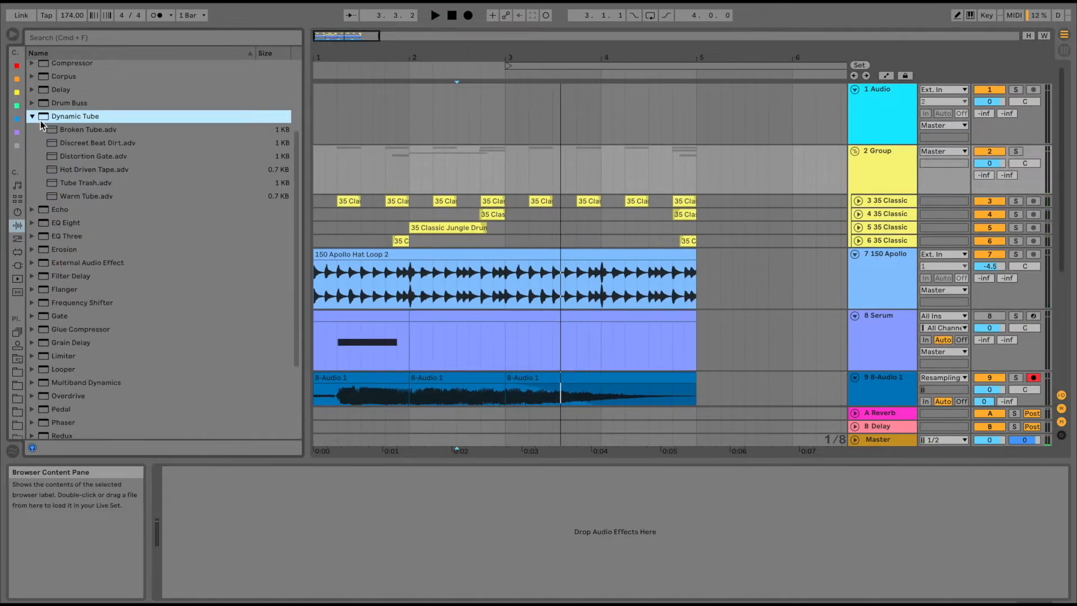
pyautogui.doubleClick(72, 116)
# Step: Set Dynamic Tube's Drive to 4.29 dB and Bias to 16 %, and play the loop from the start
pyautogui.press('space')
pyautogui.click(245, 576)
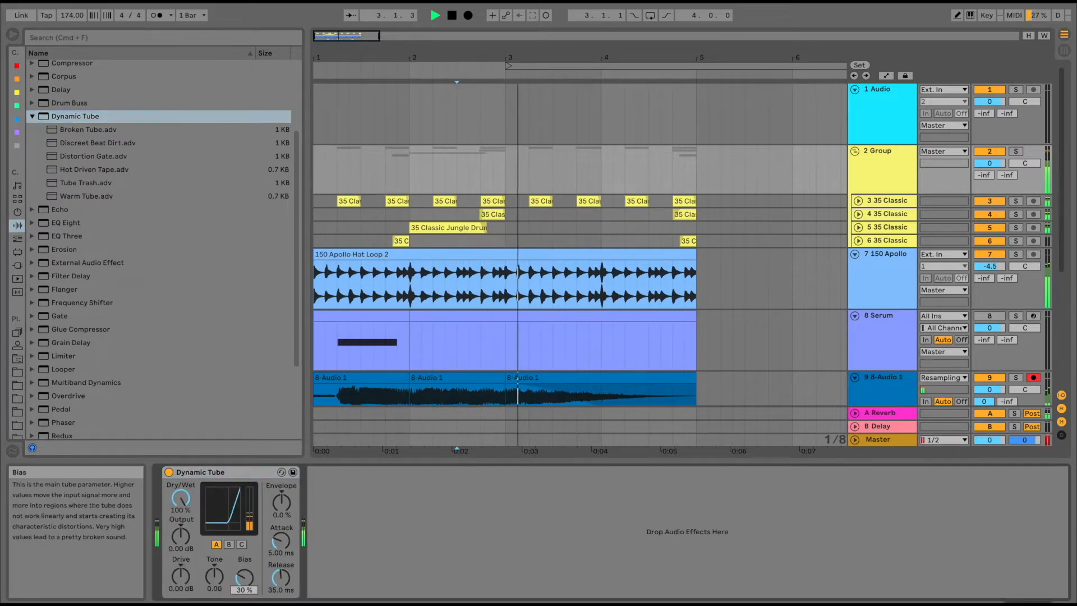
pyautogui.moveTo(182, 573); pyautogui.dragTo(181, 555)
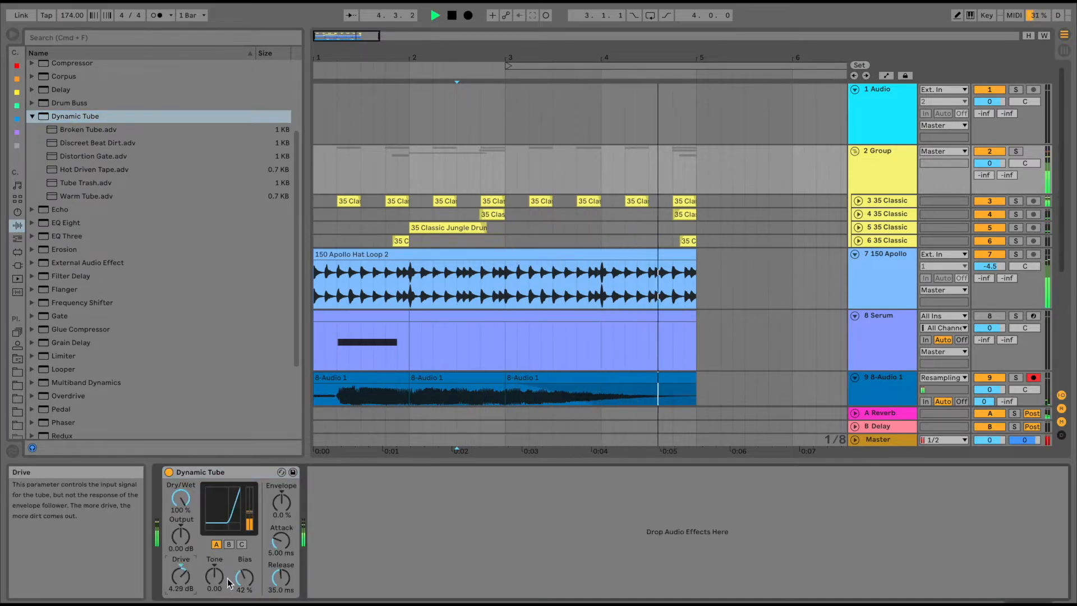
pyautogui.moveTo(244, 578); pyautogui.dragTo(245, 586)
pyautogui.click(315, 171)
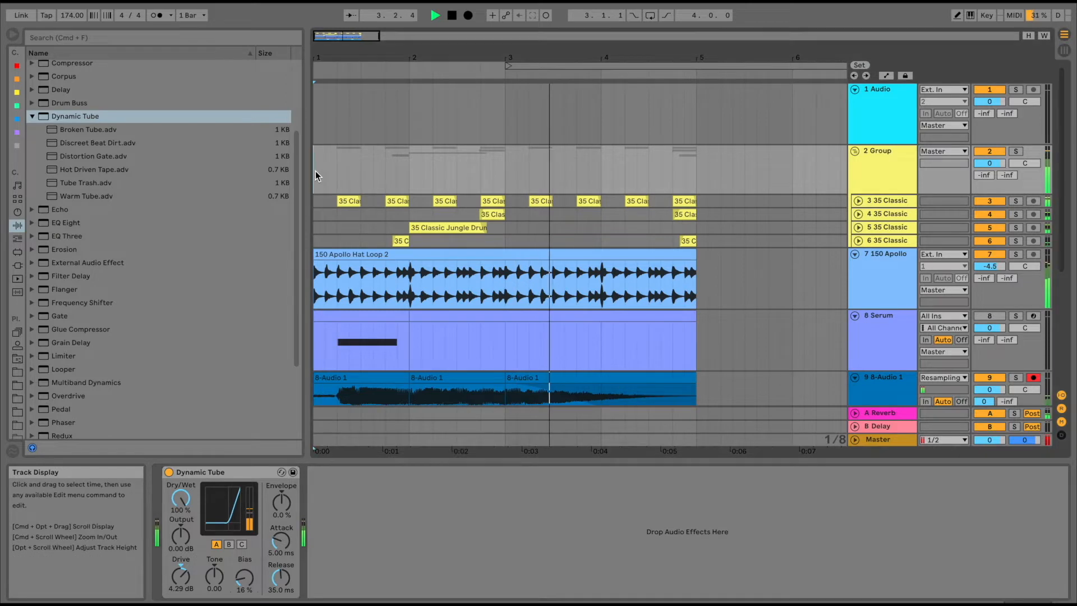
pyautogui.press('space')
pyautogui.press('space')
# Step: Move the collapsed group from track 12 to directly below the 35 Classic drum tracks and play the loop from the start
pyautogui.scroll(-3, 315, 172)
pyautogui.press('space')
pyautogui.scroll(-3, 316, 176)
pyautogui.press('space')
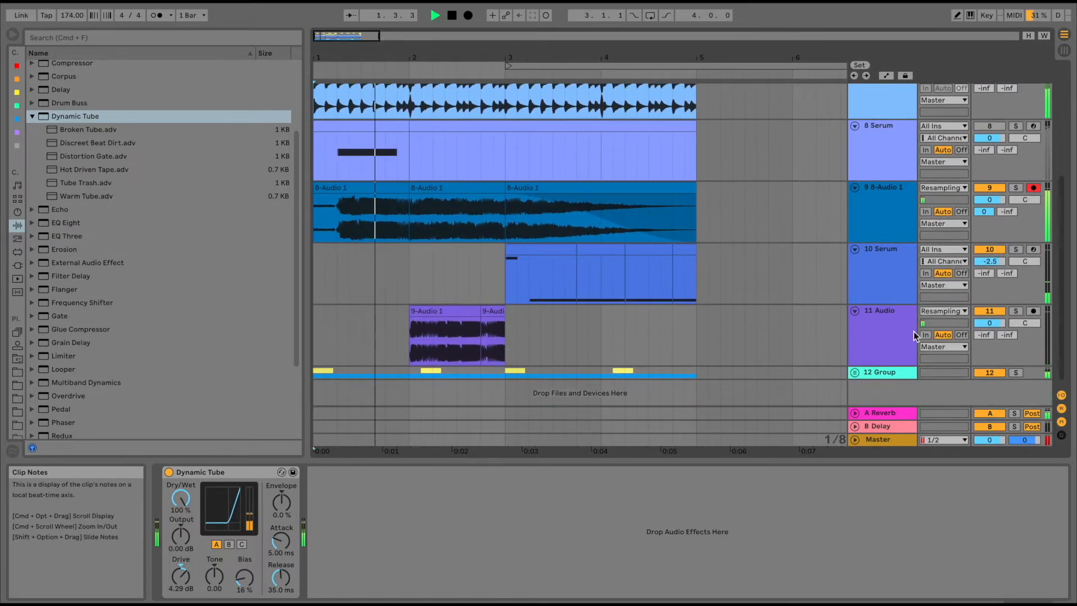
pyautogui.click(879, 167)
pyautogui.scroll(2, 877, 83)
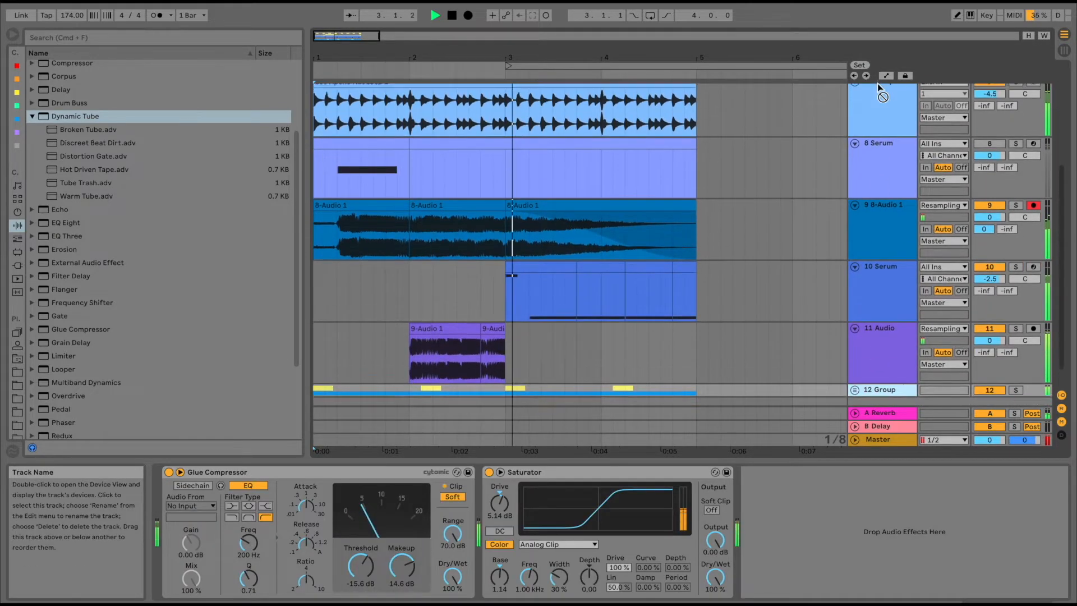
pyautogui.moveTo(872, 107); pyautogui.dragTo(873, 106)
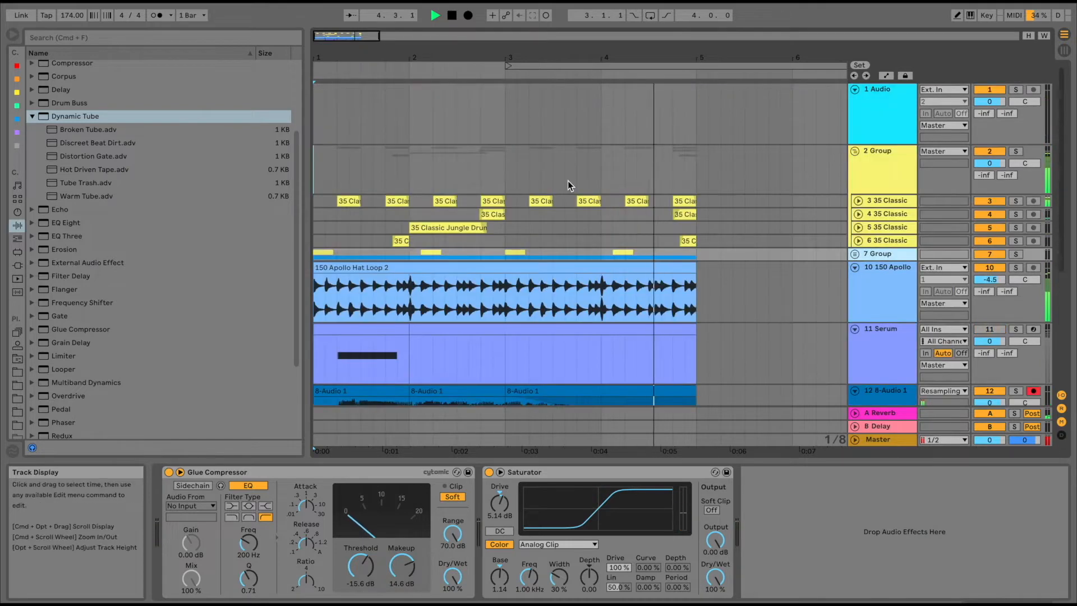
pyautogui.press('space')
pyautogui.press('space')
pyautogui.press('space')
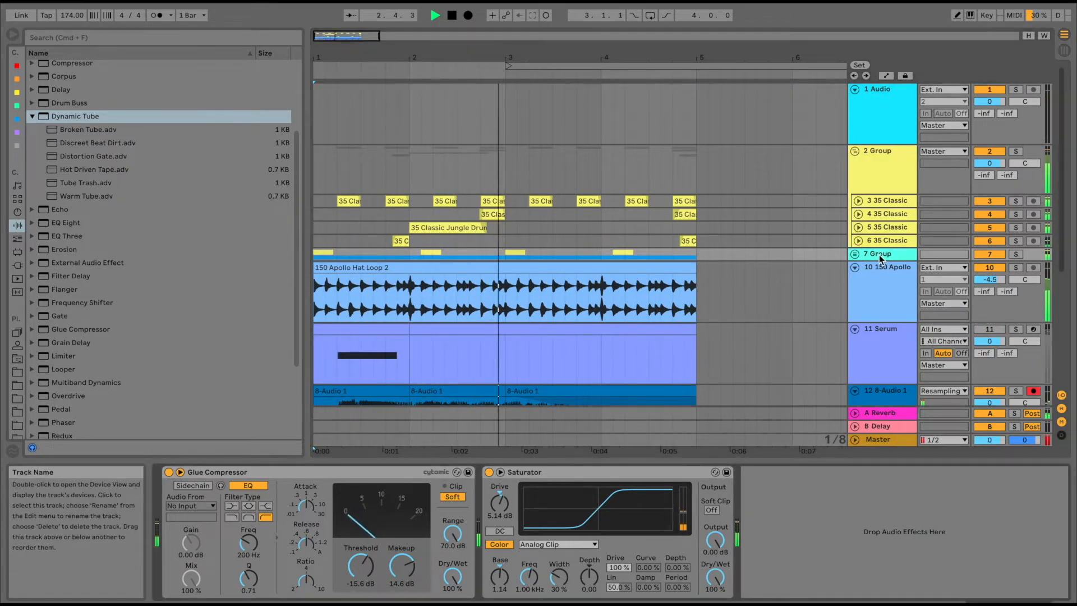
# Step: Add Auto Filter to the track 7 group as a low-pass at 11.3 kHz with 0.0 % resonance, auditioning the loop
pyautogui.scroll(5, 76, 186)
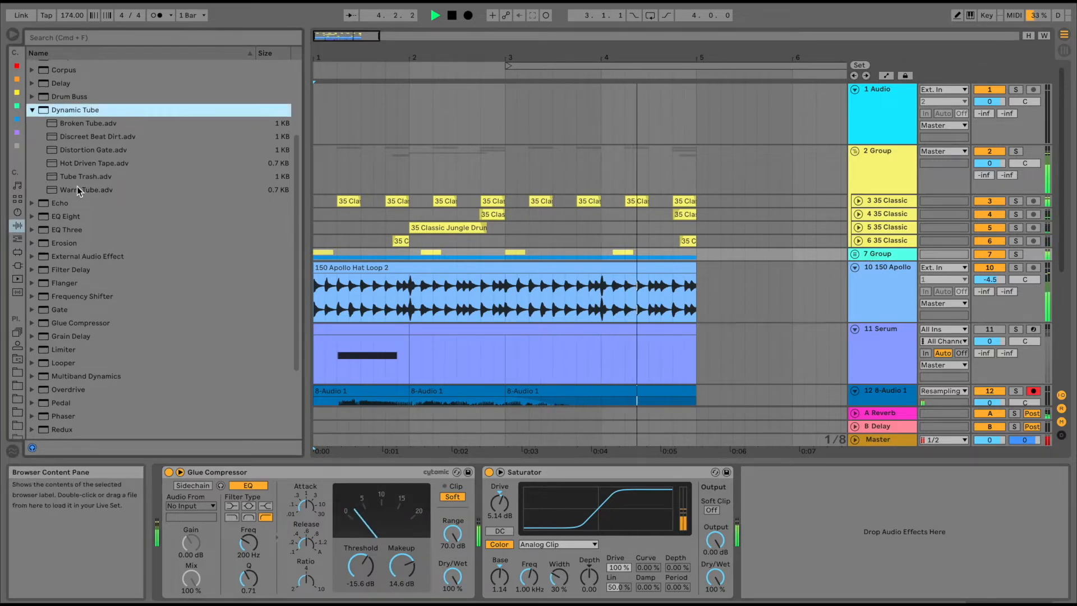
pyautogui.moveTo(80, 91); pyautogui.dragTo(350, 258)
pyautogui.press('space')
pyautogui.press('space')
pyautogui.press('space')
pyautogui.press('space')
pyautogui.moveTo(908, 543)
pyautogui.mouseDown()
pyautogui.moveTo(835, 547)
pyautogui.moveTo(851, 538)
pyautogui.moveTo(907, 551)
pyautogui.mouseUp()
pyautogui.press('space')
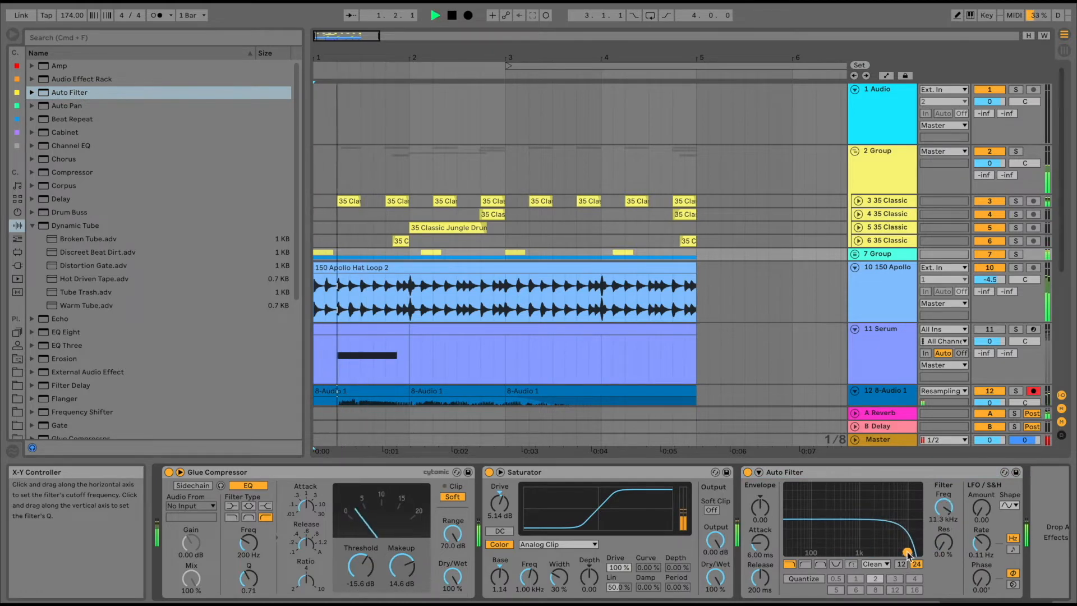
# Step: Group the track 2 and 7 groups with the 150 Apollo hat track, and solo the new group during playback
pyautogui.click(877, 275)
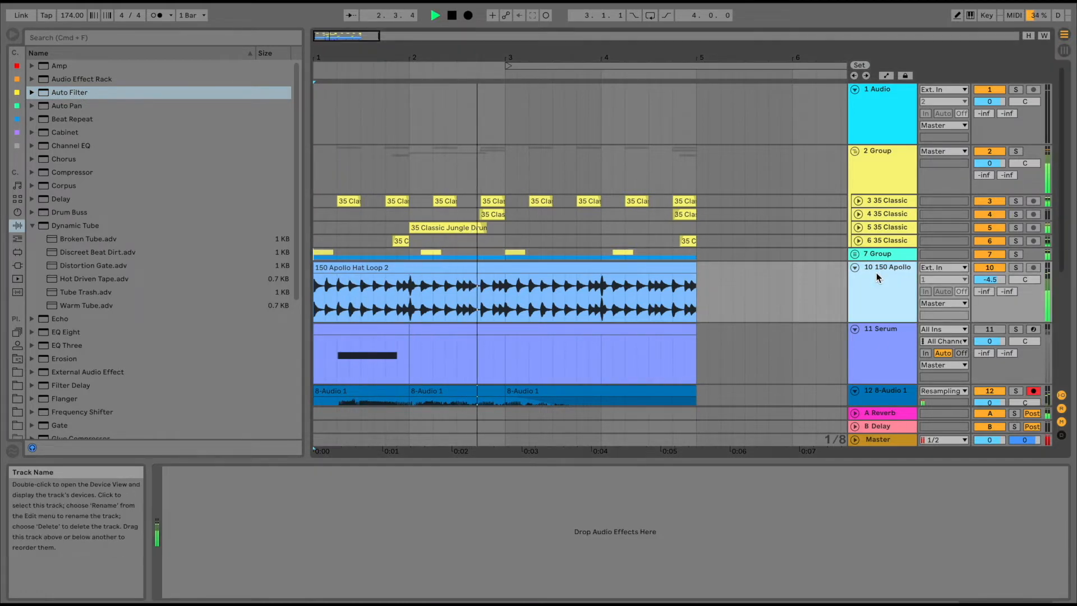
pyautogui.keyDown('shift'); pyautogui.click(882, 167); pyautogui.keyUp('shift')
pyautogui.press('super+g')
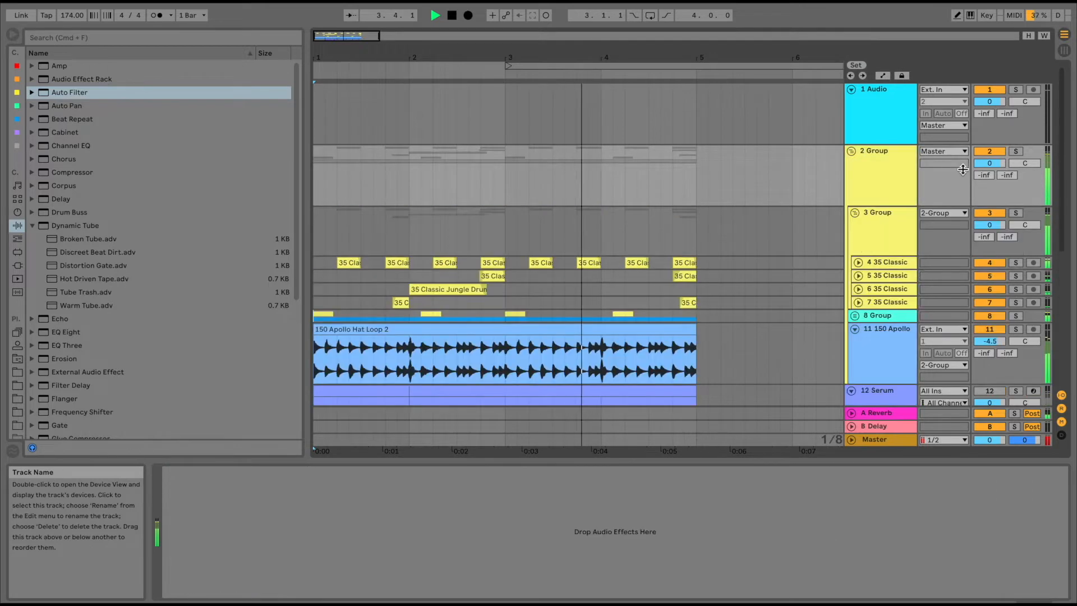
pyautogui.click(1011, 151)
pyautogui.press('space')
pyautogui.press('space')
# Step: Add the Glue Compressor preset Bass - Punch to the track 3 group, with Threshold -22.2 dB, Makeup 7.62 dB and the group's reverb send at -25.0 dB
pyautogui.doubleClick(880, 225)
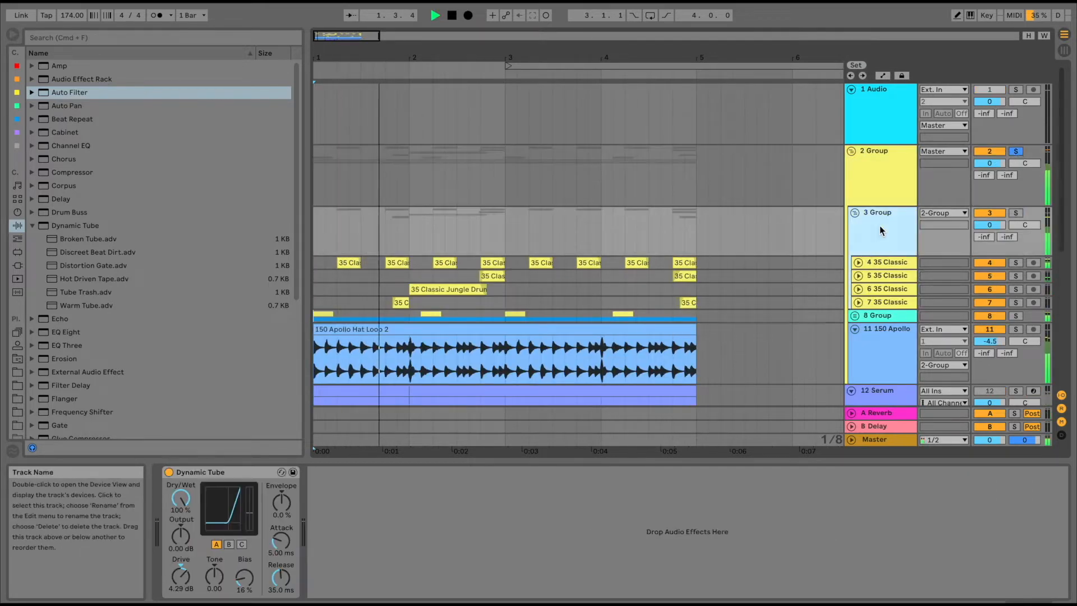
pyautogui.click(207, 473)
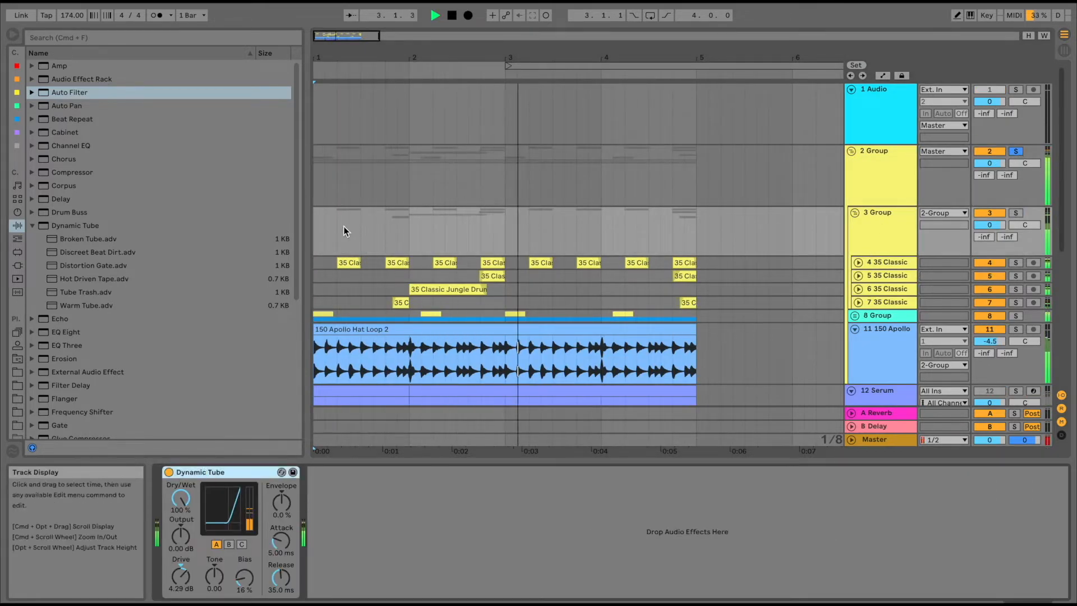
pyautogui.click(32, 226)
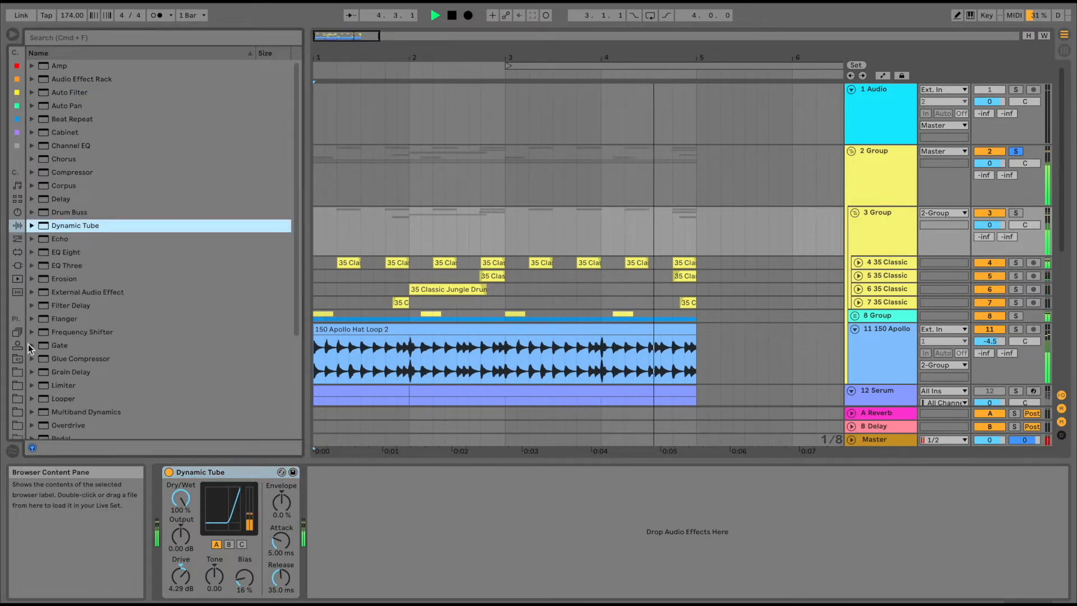
pyautogui.click(32, 358)
pyautogui.doubleClick(76, 395)
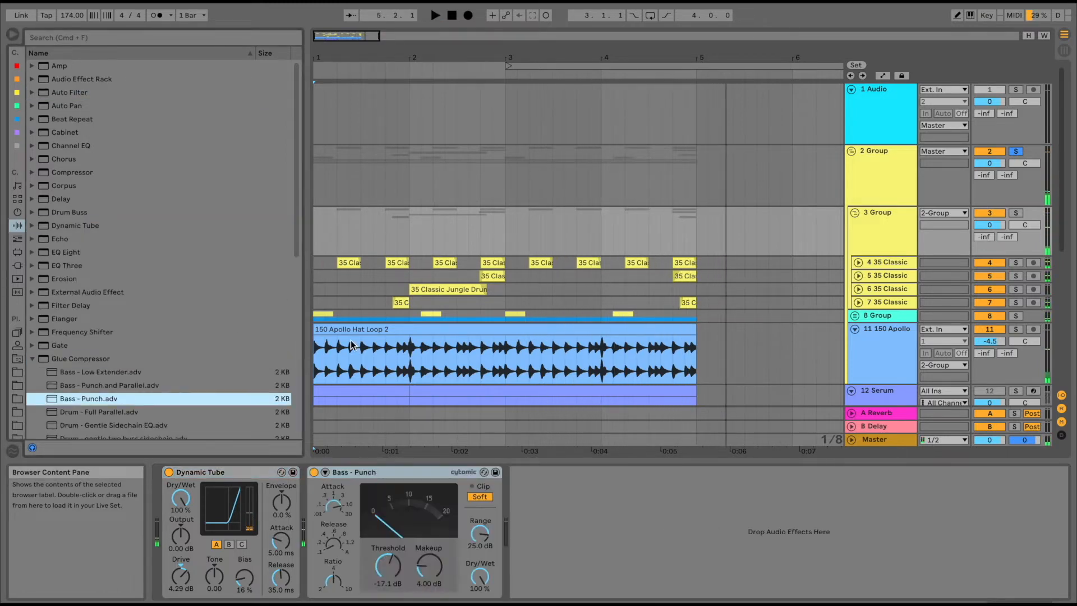
pyautogui.moveTo(429, 568); pyautogui.dragTo(429, 539)
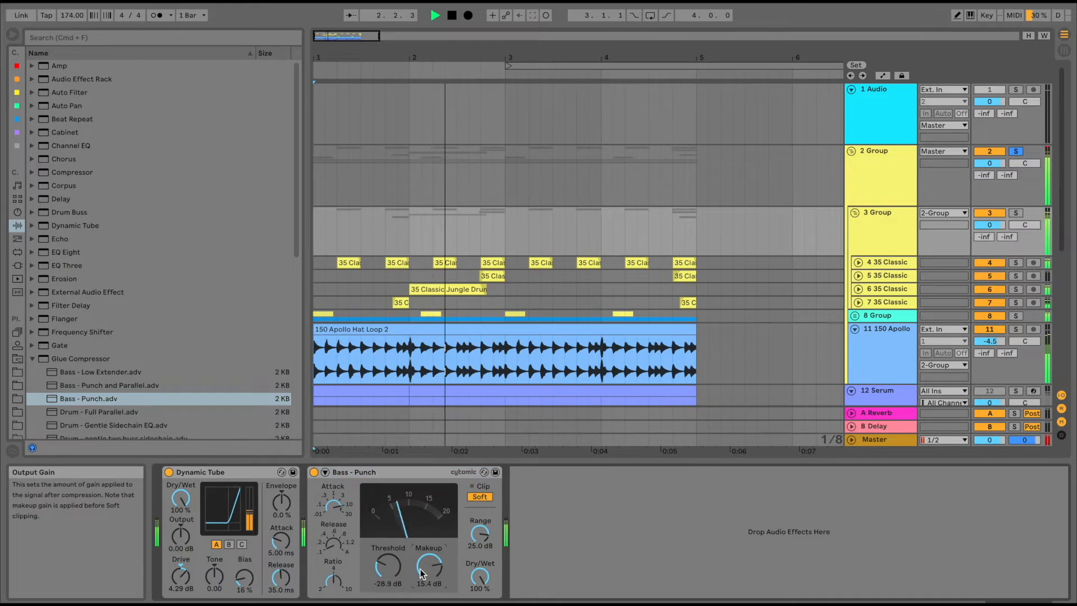
pyautogui.moveTo(390, 567); pyautogui.dragTo(428, 580)
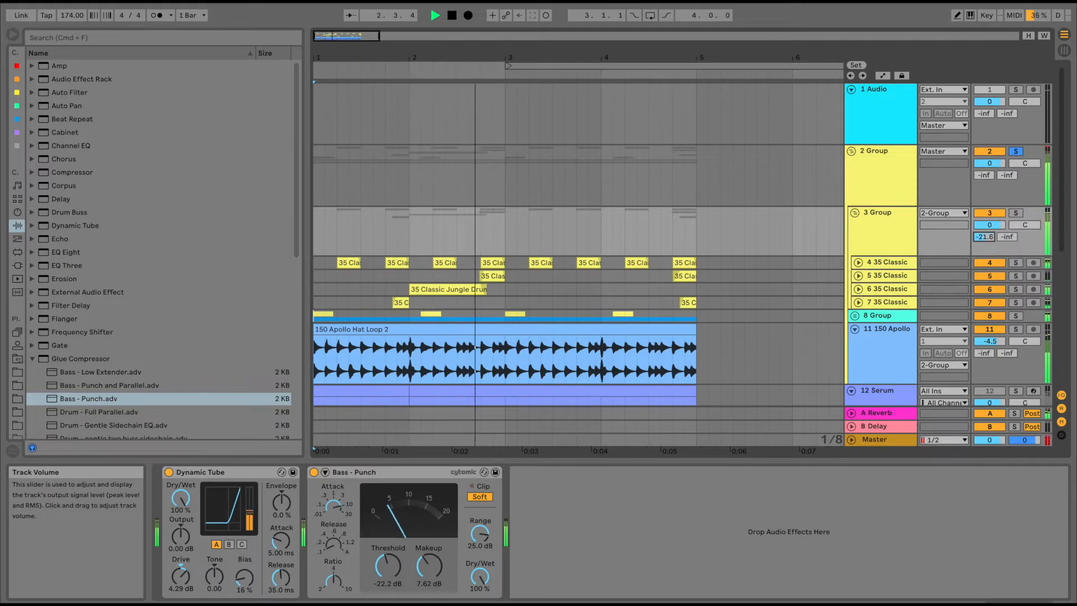
pyautogui.moveTo(983, 237); pyautogui.dragTo(984, 241)
pyautogui.click(910, 233)
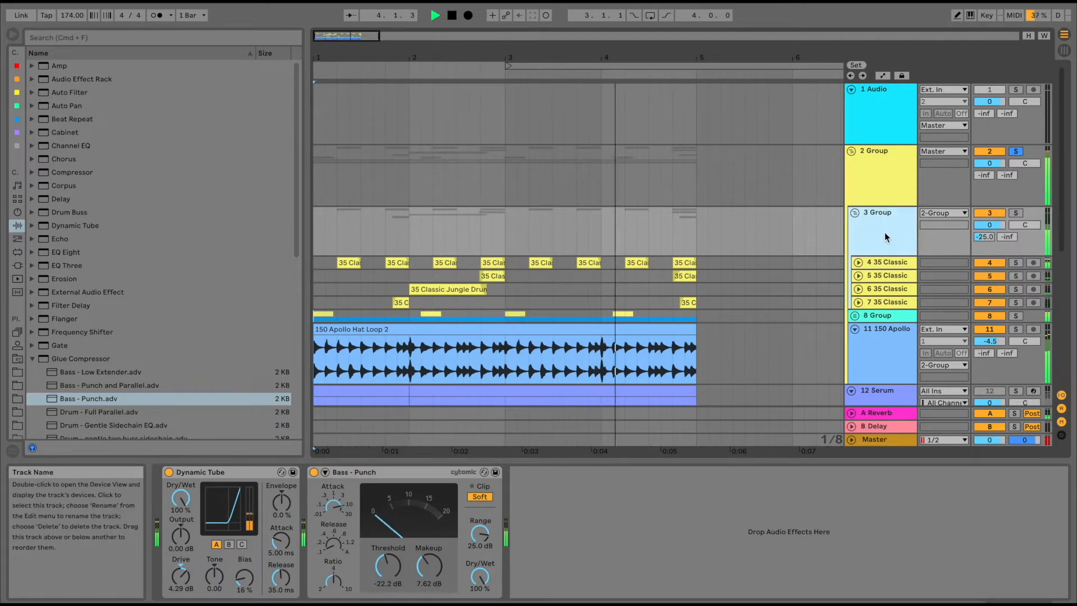
# Step: Add EQ Eight to the track 3 group with a low cut at 53.9 Hz and Q 0.24, and unsolo the track 2 group
pyautogui.moveTo(66, 252); pyautogui.dragTo(606, 553)
pyautogui.click(562, 580)
pyautogui.click(568, 591)
pyautogui.press('space')
pyautogui.click(1016, 152)
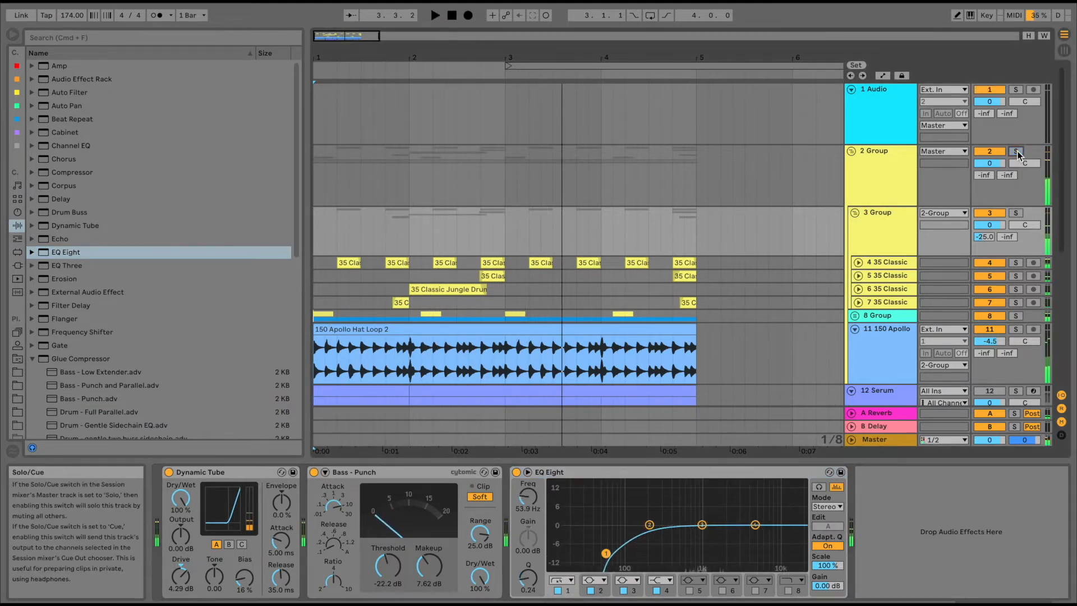
# Step: Move the Bass - Punch compressor after EQ Eight, and delete track 13's 8-Audio 1 clip that starts at bar 3
pyautogui.press('space')
pyautogui.moveTo(359, 472); pyautogui.dragTo(925, 530)
pyautogui.scroll(-5, 685, 290)
pyautogui.press('space')
pyautogui.click(545, 197)
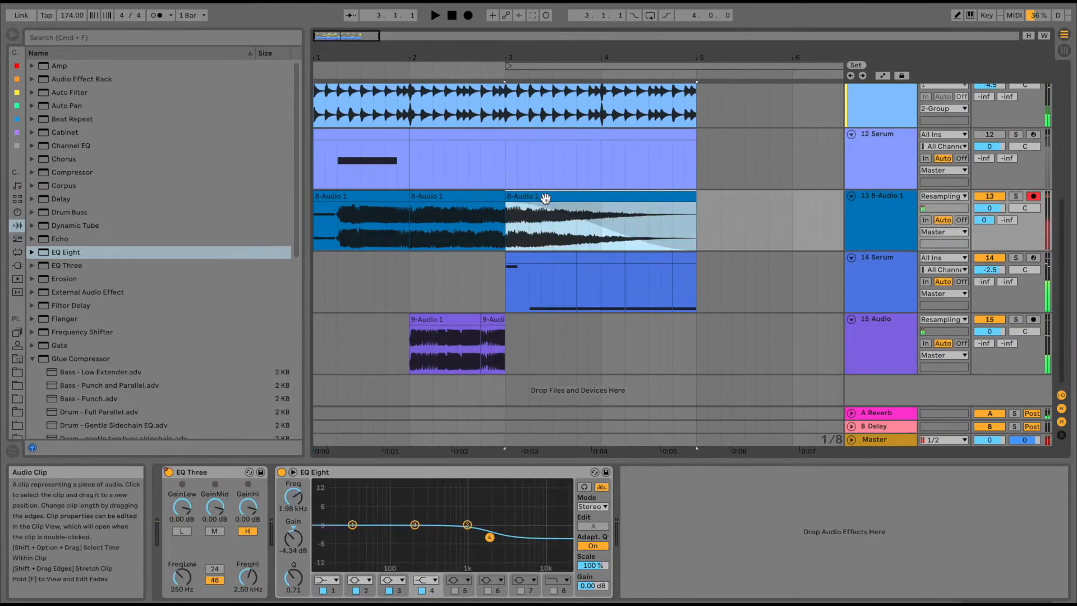
pyautogui.press('space')
pyautogui.press('Delete')
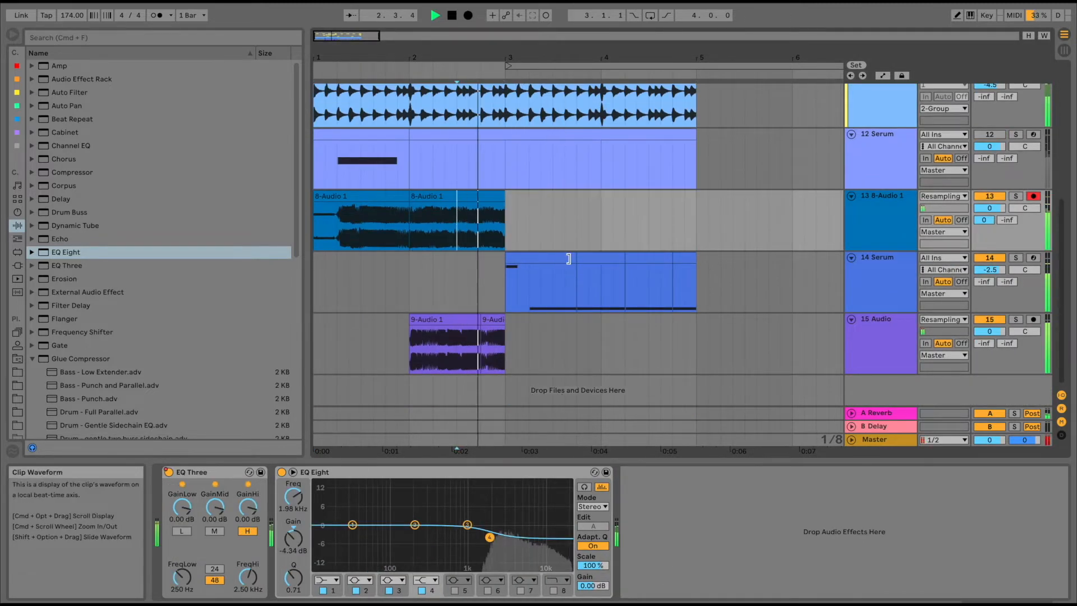
# Step: Show the device chain of the track 14 Serum and play the loop from just before bar 3
pyautogui.doubleClick(557, 257)
pyautogui.doubleClick(854, 274)
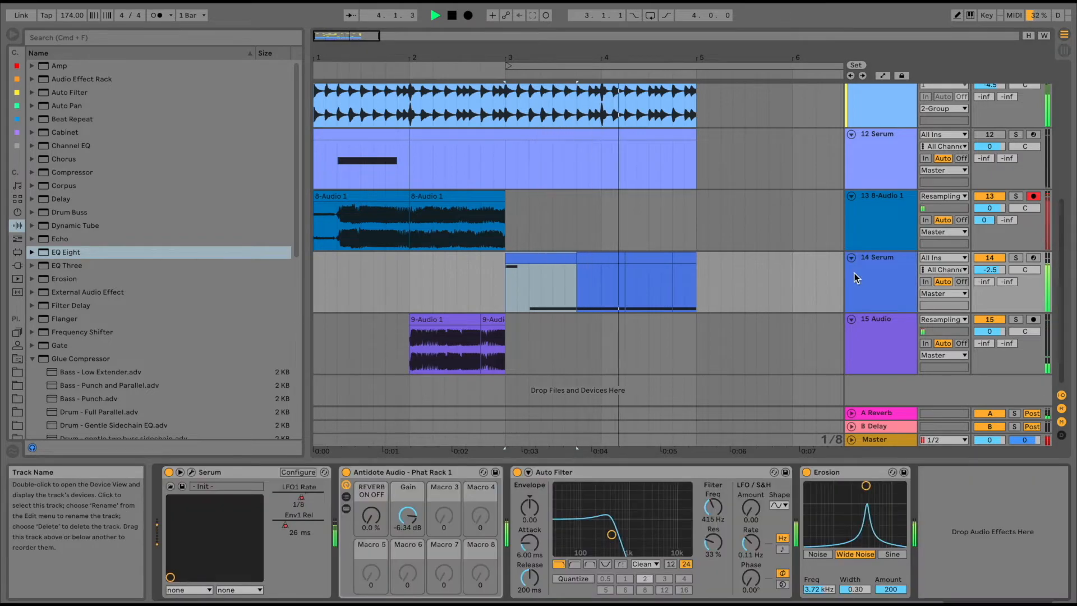
pyautogui.press('space')
pyautogui.click(597, 255)
pyautogui.click(520, 281)
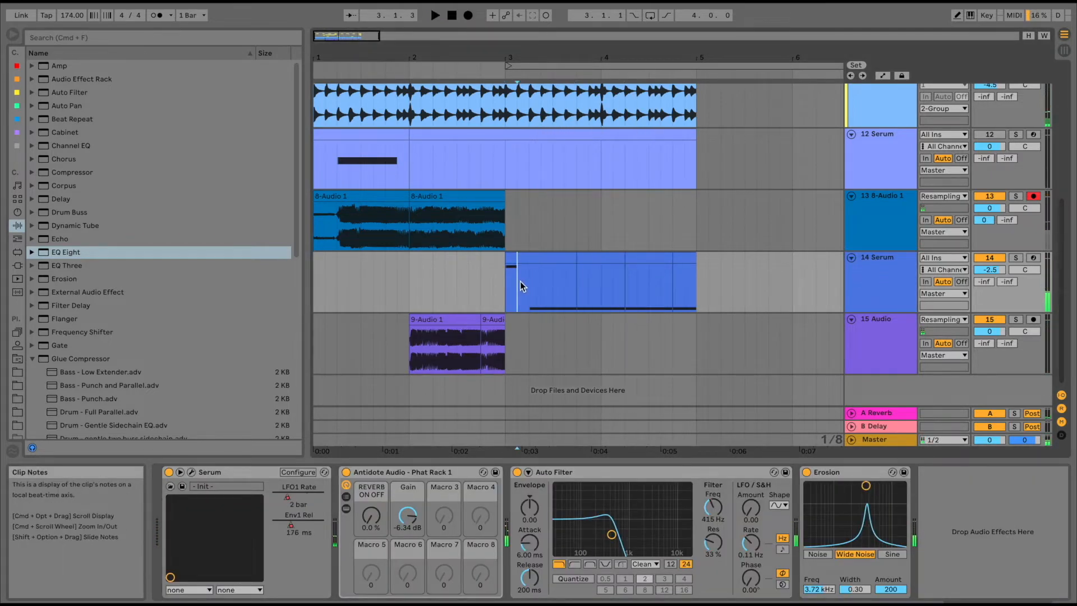
pyautogui.click(485, 271)
pyautogui.press('space')
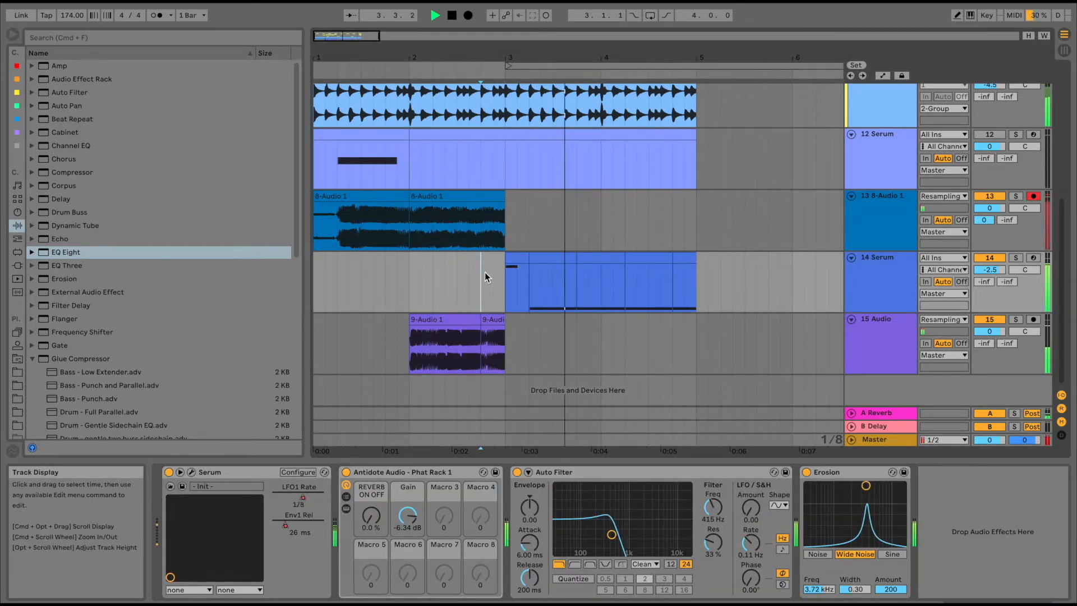
# Step: Set the track 11 hat loop's volume to -4.3 dB and duplicate its first half bar after bar 3 three times up to bar 5
pyautogui.scroll(3, 484, 271)
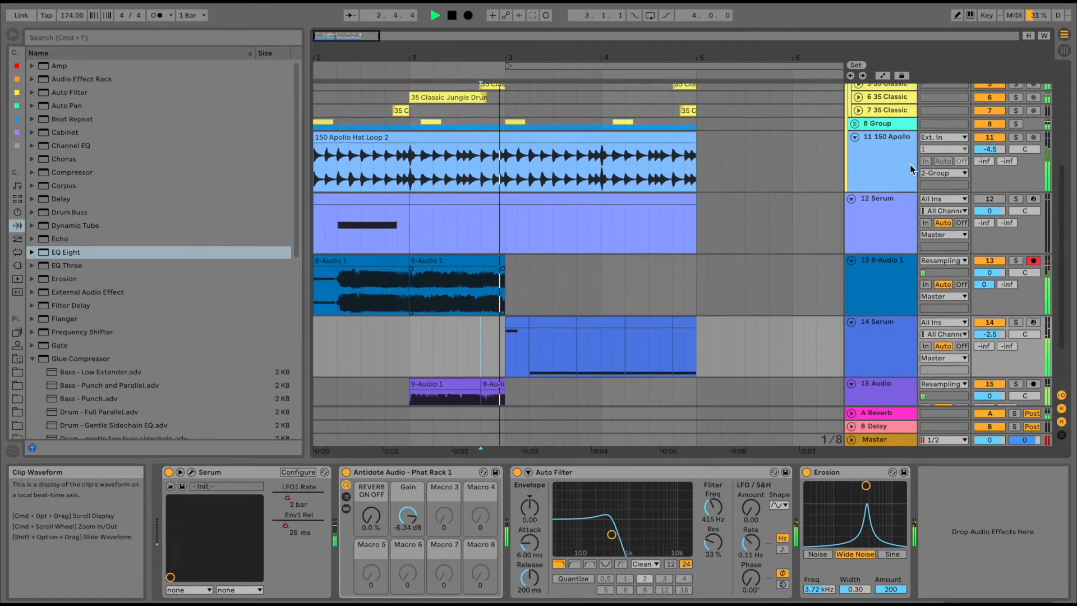
pyautogui.moveTo(990, 150); pyautogui.dragTo(990, 134)
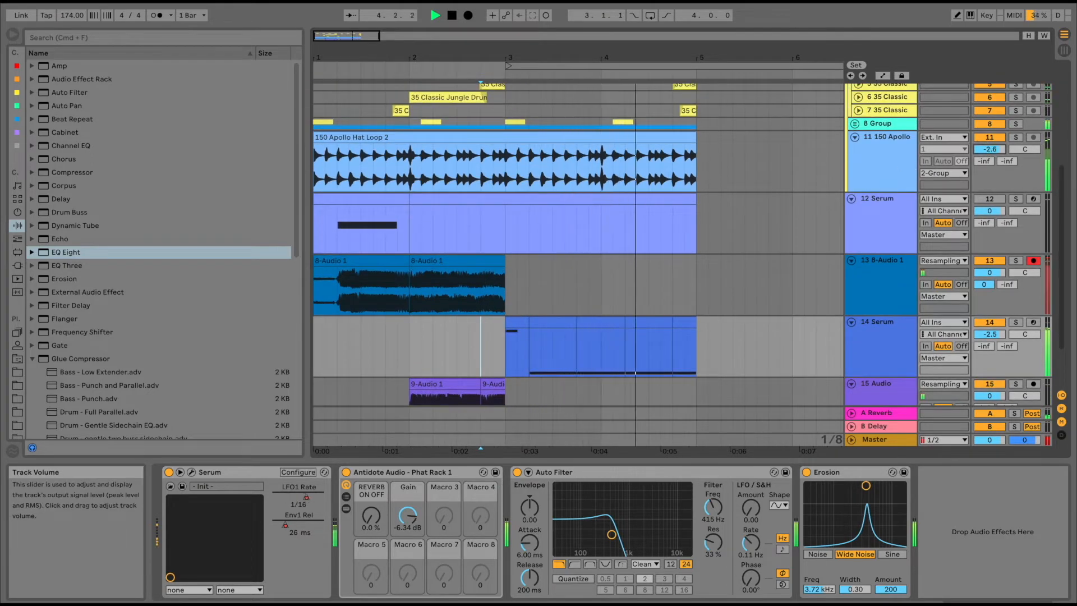
pyautogui.press('space')
pyautogui.moveTo(510, 171); pyautogui.dragTo(561, 154)
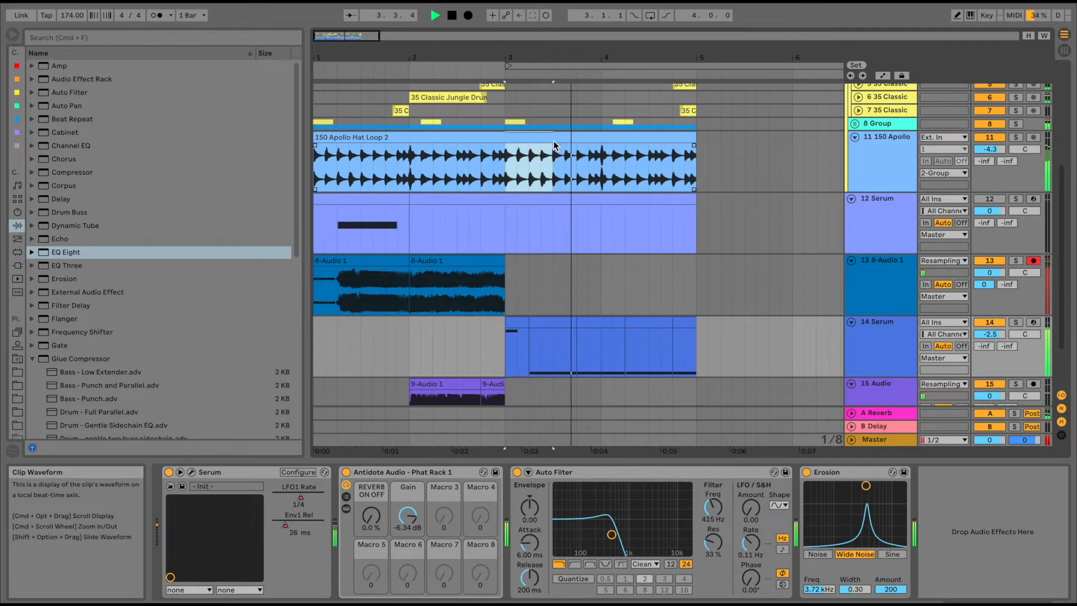
pyautogui.press('super+d')
pyautogui.press('super+d')
pyautogui.press('super+d')
pyautogui.click(508, 150)
pyautogui.press('space')
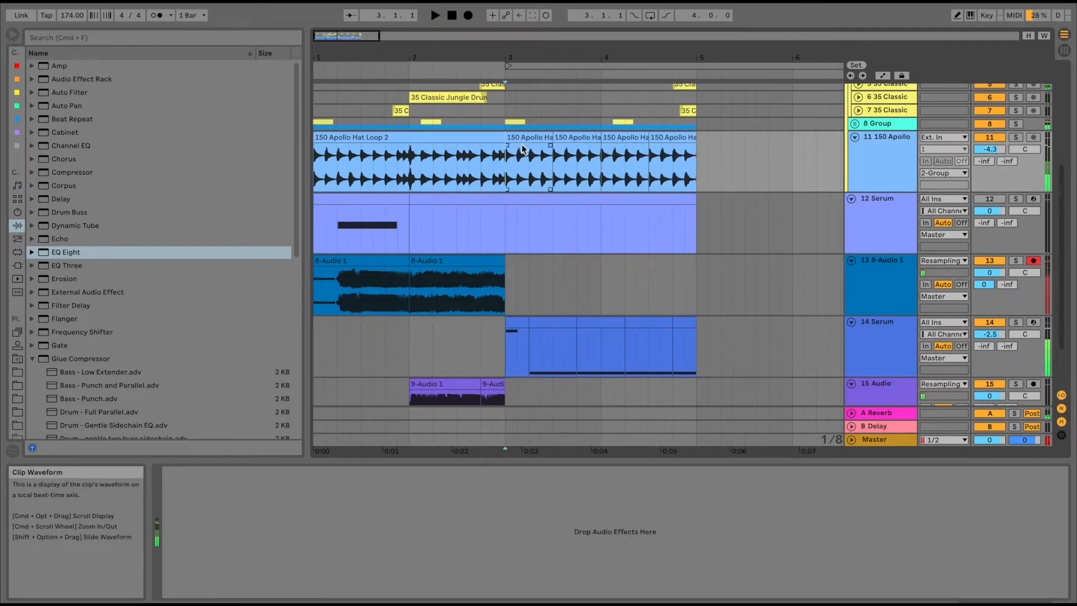
# Step: Halve the original tempo of the hat clip at bar 3 and duplicate that clip three times up to bar 5
pyautogui.click(517, 139)
pyautogui.press('space')
pyautogui.click(293, 534)
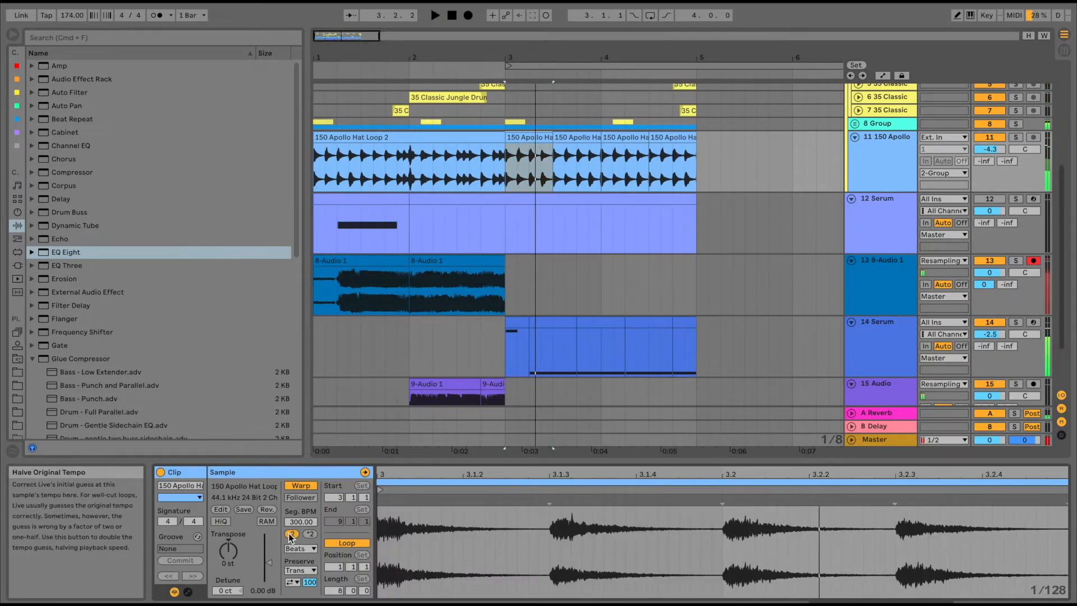
pyautogui.press('space')
pyautogui.press('space')
pyautogui.click(534, 137)
pyautogui.press('super+d')
pyautogui.press('super+d')
pyautogui.press('super+d')
pyautogui.keyDown('shift'); pyautogui.click(534, 137); pyautogui.keyUp('shift')
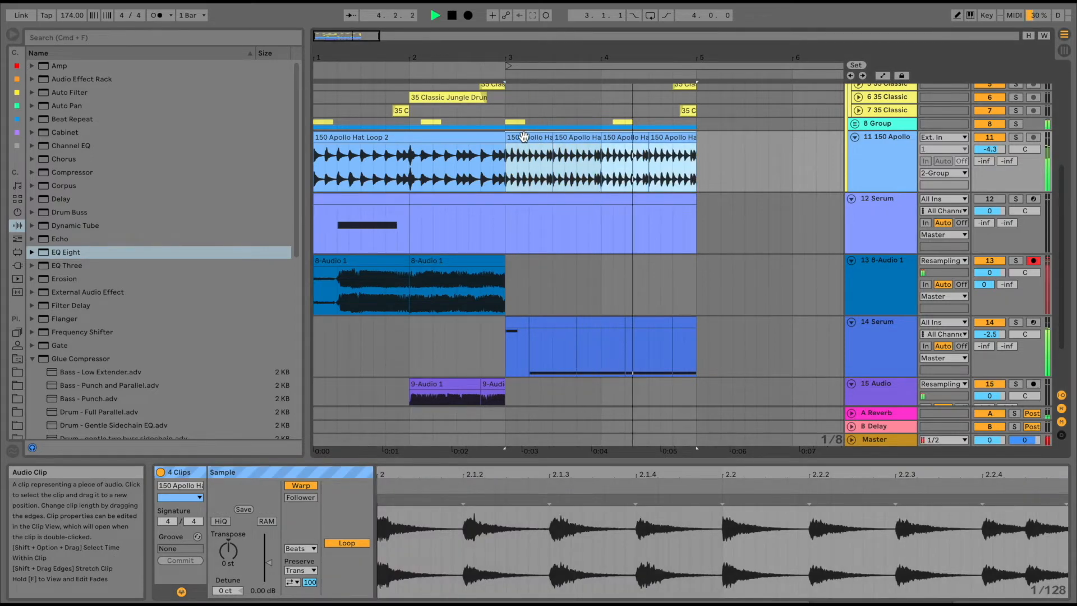
# Step: Copy an eighth-note slice of the original hat loop from 2.2 to 3.2 and extend the pasted clip to 3.3
pyautogui.click(463, 155)
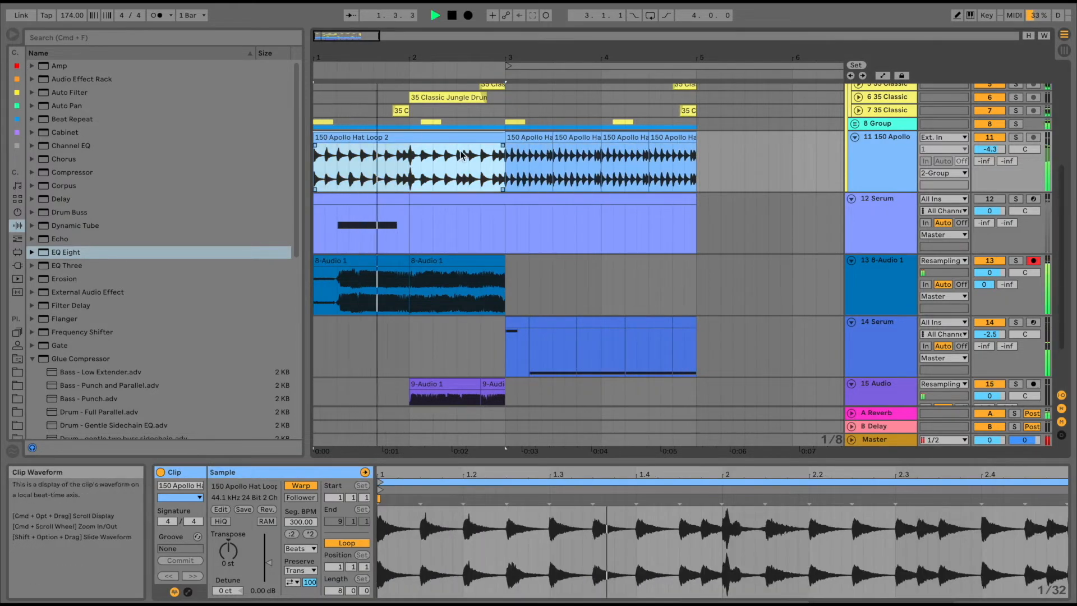
pyautogui.moveTo(446, 167); pyautogui.dragTo(432, 172)
pyautogui.click(531, 171)
pyautogui.press('super+v')
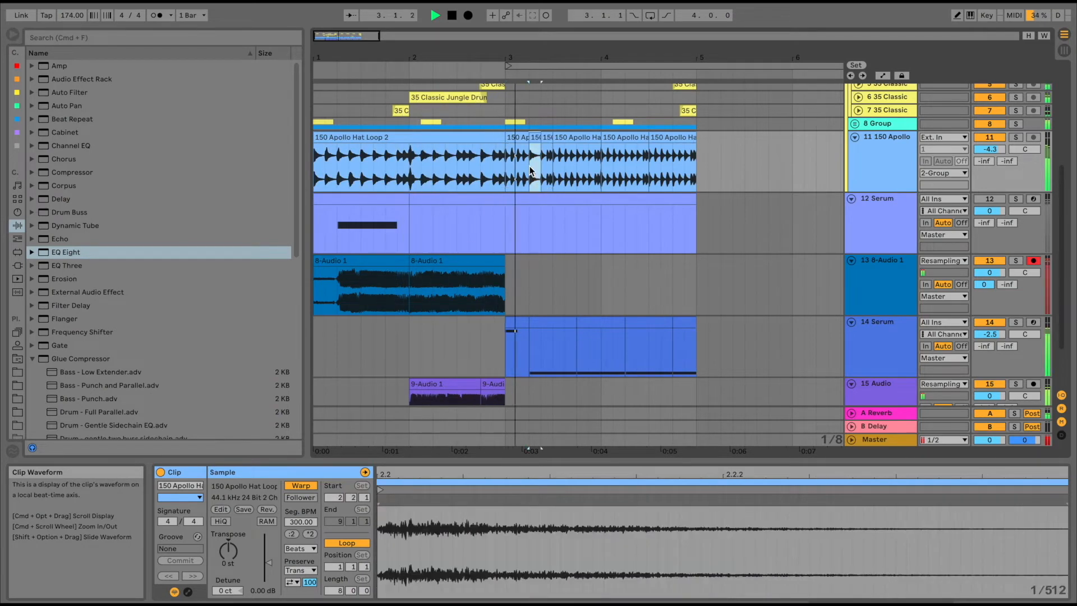
pyautogui.press('space')
pyautogui.press('space')
pyautogui.moveTo(540, 139); pyautogui.dragTo(551, 139)
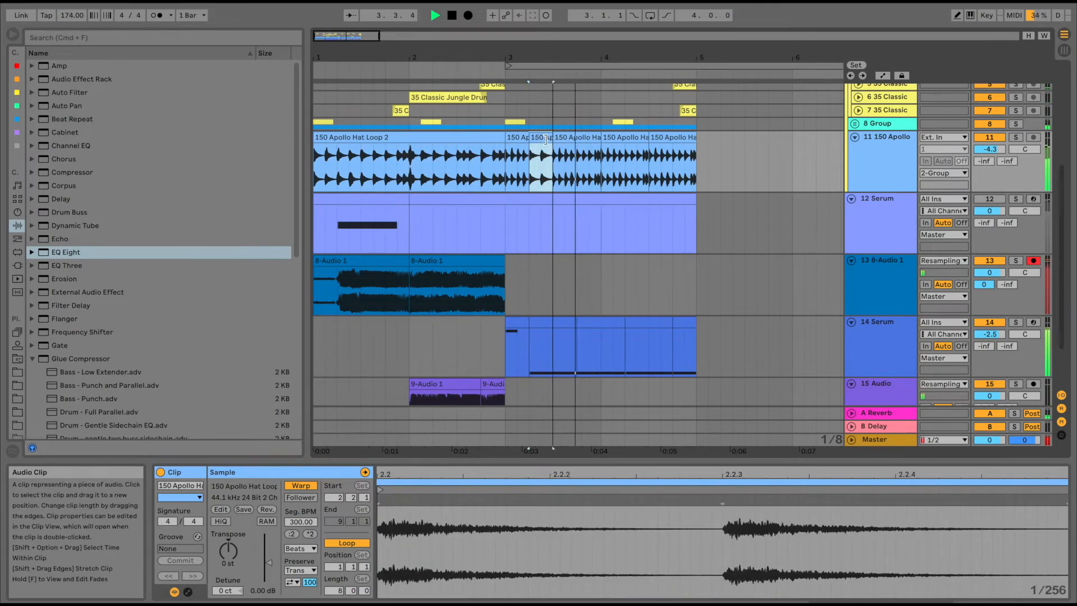
# Step: Duplicate the pair of hat clips between 3.1 and 3.3 three times up to bar 5, and play from within bar 2
pyautogui.press('space')
pyautogui.keyDown('shift'); pyautogui.click(517, 139); pyautogui.keyUp('shift')
pyautogui.press('super+d')
pyautogui.press('super+d')
pyautogui.press('super+d')
pyautogui.click(469, 172)
pyautogui.press('space')
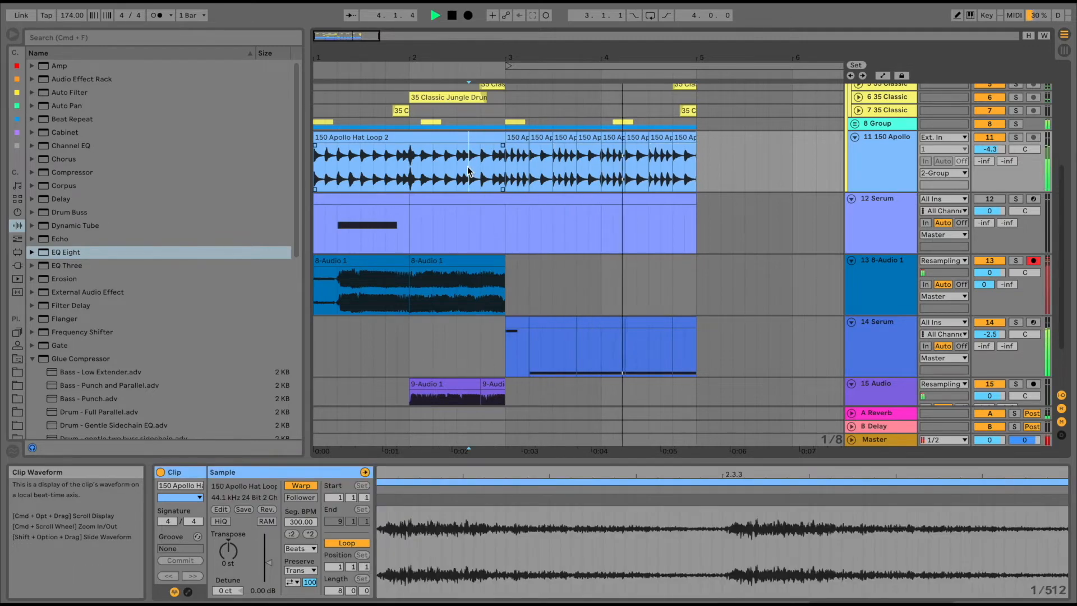
# Step: Stop playback and collapse the track 2 drum group and tracks 12, 13 and 14
pyautogui.scroll(6, 804, 160)
pyautogui.click(851, 151)
pyautogui.press('space')
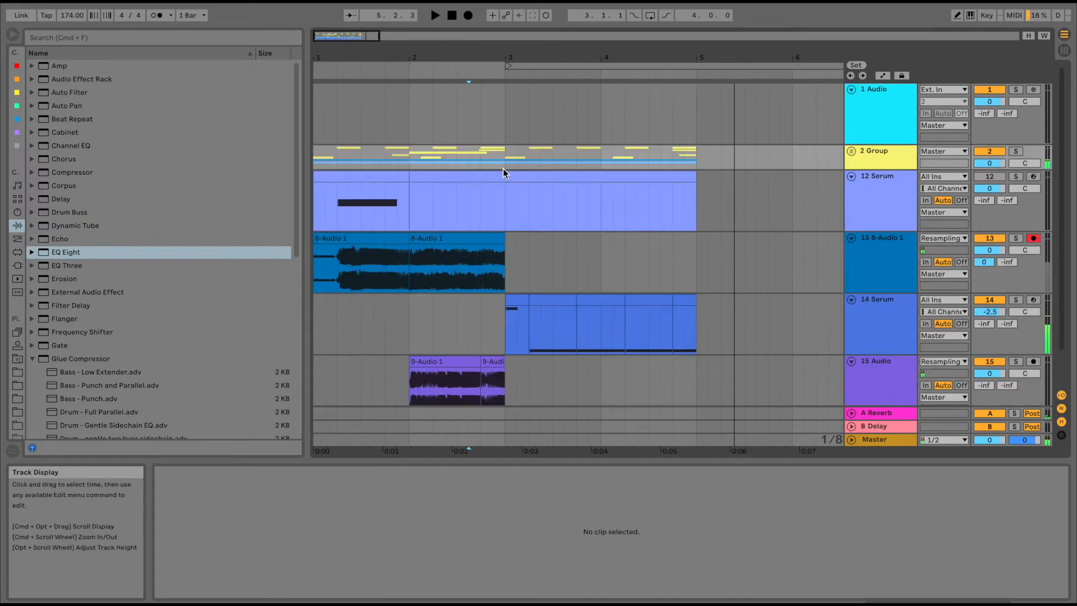
pyautogui.click(850, 176)
pyautogui.click(851, 190)
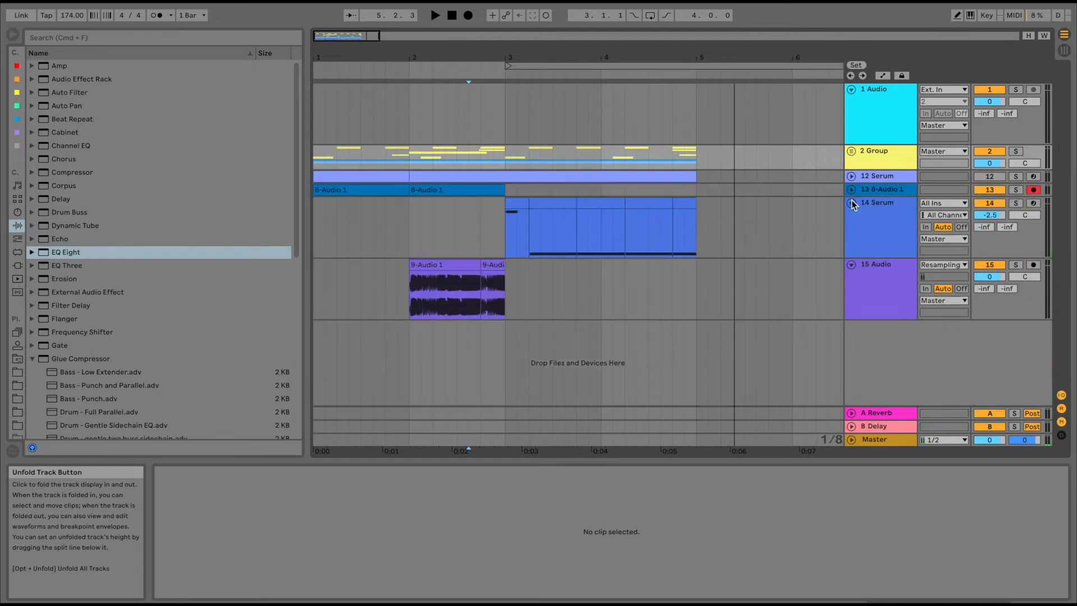
pyautogui.click(852, 203)
# Step: Insert a new audio track below track 15 and name it FX
pyautogui.click(505, 266)
pyautogui.press('super+t')
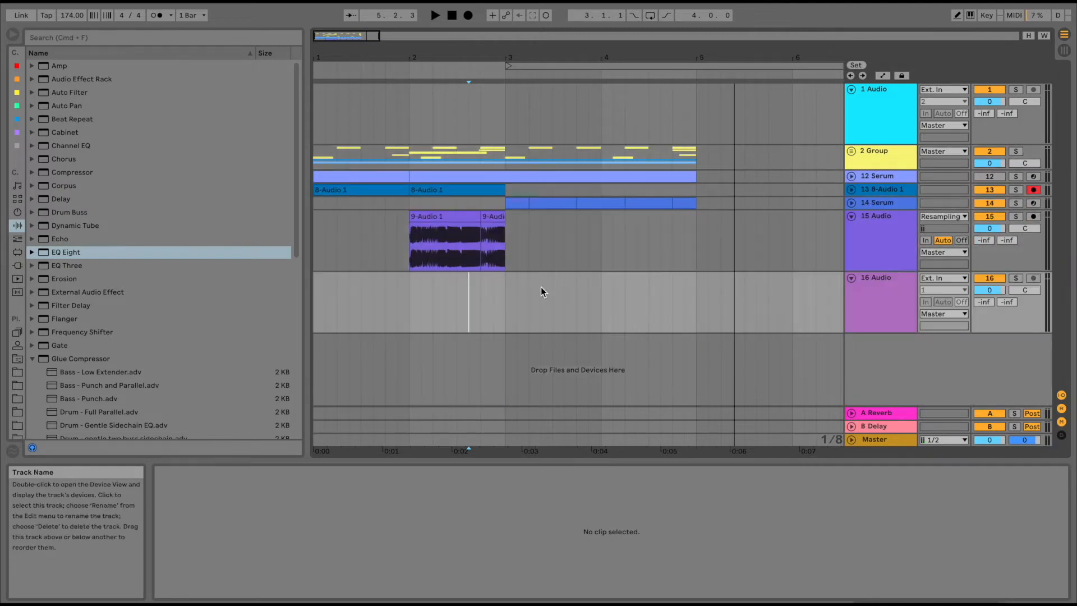
pyautogui.click(866, 321)
pyautogui.press('super+r')
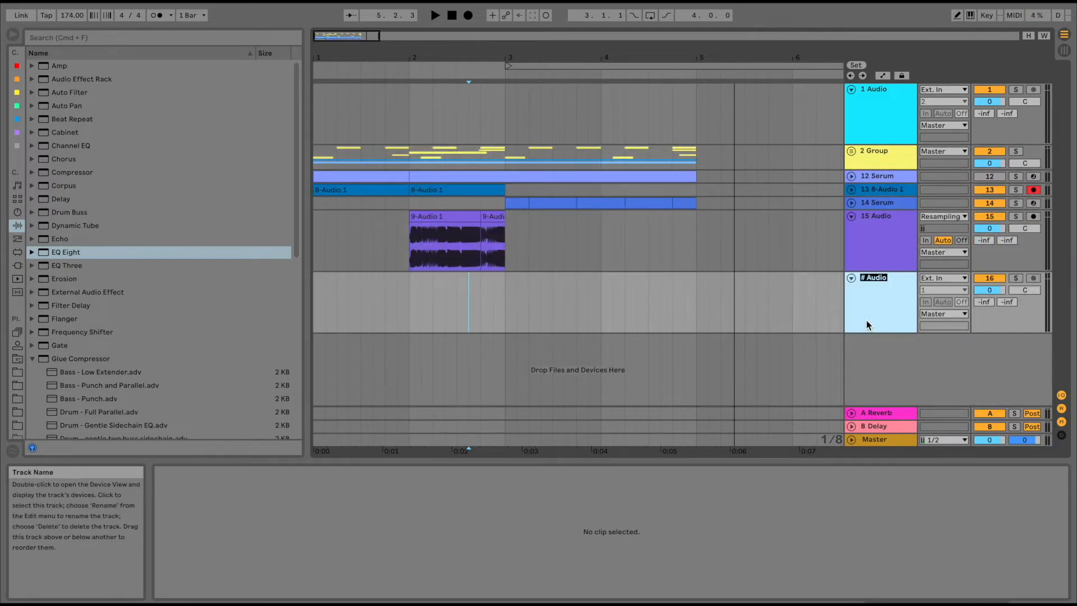
pyautogui.write('FX')
pyautogui.press('Return')
# Step: Preview 150 Apollo Glitch Loops 3 and 6, search the sample library for fx, and expand the Antidote Audio - Mixpack folder
pyautogui.click(15, 374)
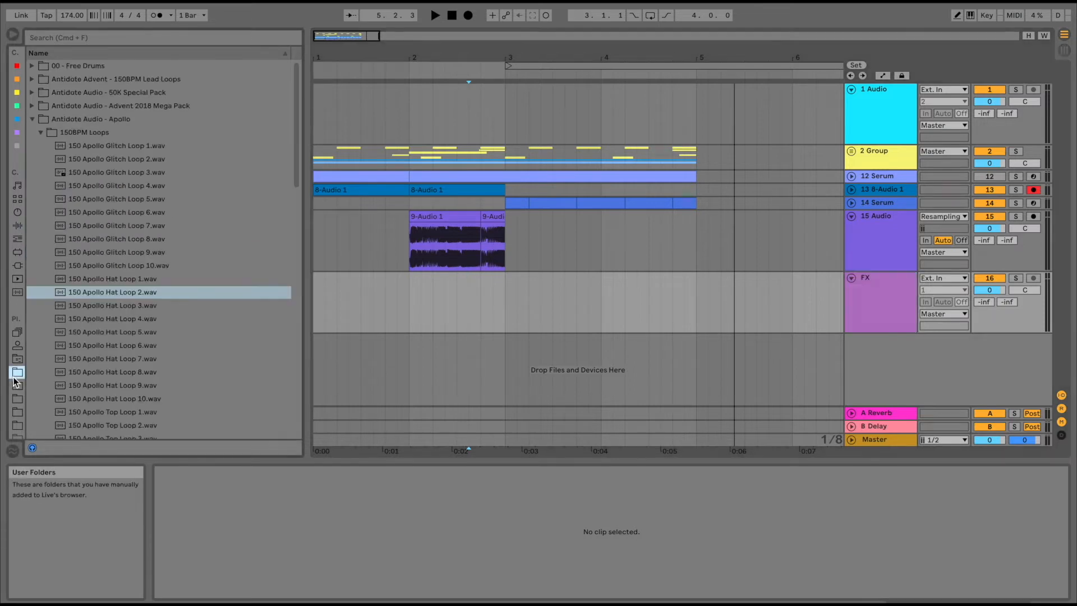
pyautogui.click(69, 173)
pyautogui.click(69, 215)
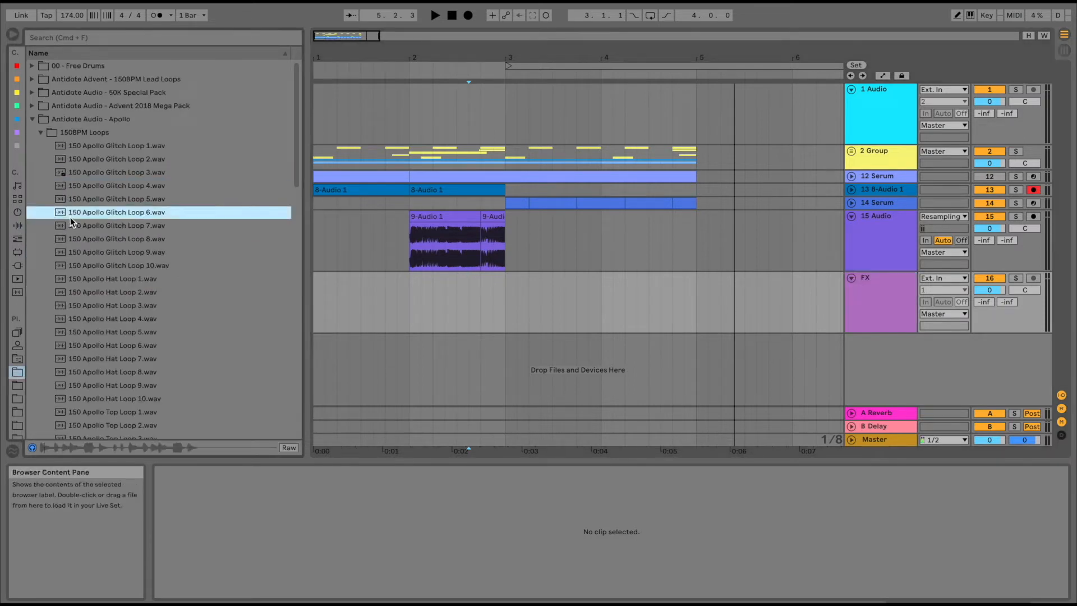
pyautogui.scroll(-2, 70, 217)
pyautogui.scroll(2, 72, 208)
pyautogui.click(66, 41)
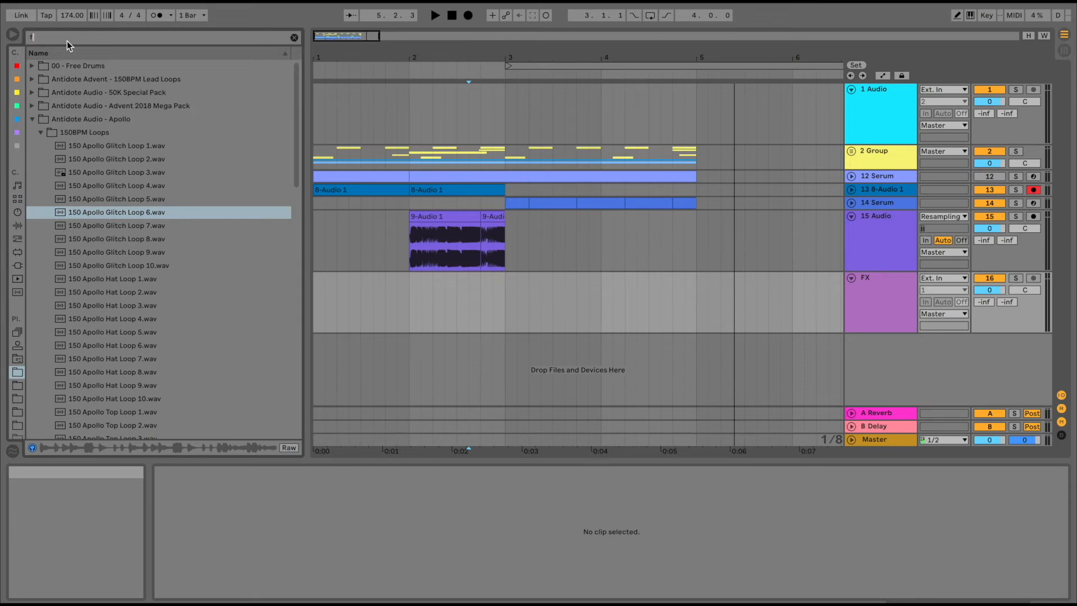
pyautogui.write('fx')
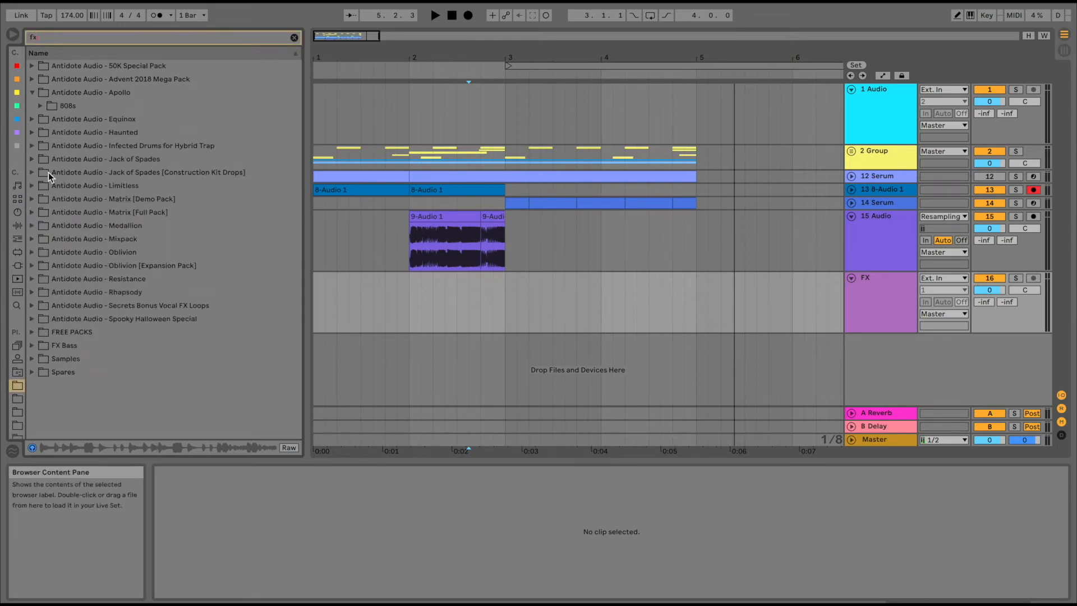
pyautogui.click(32, 239)
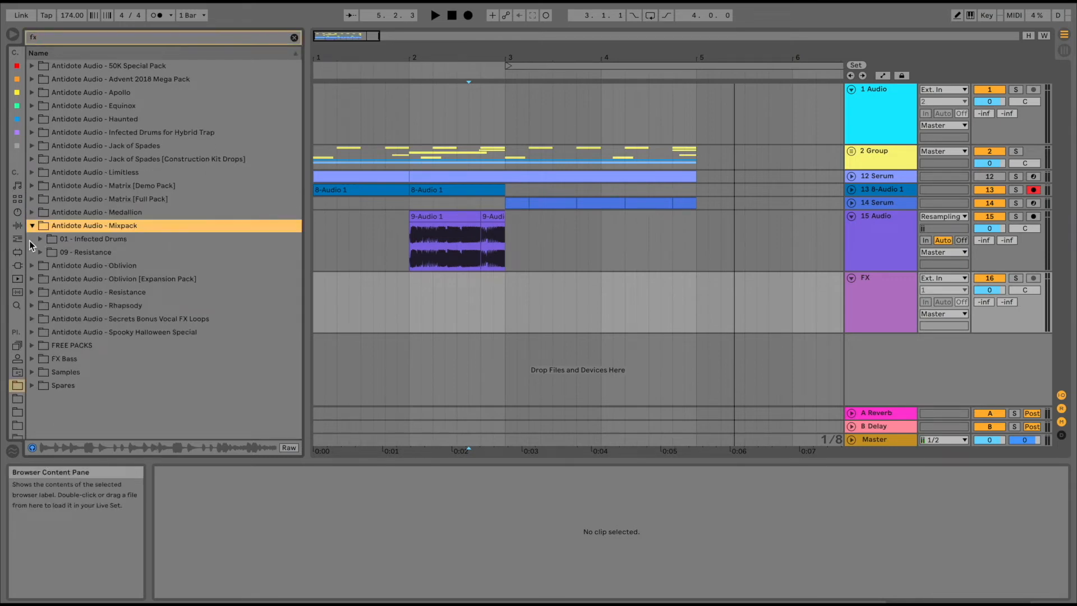
# Step: Search the sample library for matrix, expand FX One Shots in the Matrix [Full Pack] folder, and preview FX One Shots - 01.wav
pyautogui.click(88, 38)
pyautogui.write('matrix')
pyautogui.press('Down')
pyautogui.press('Down')
pyautogui.press('Down')
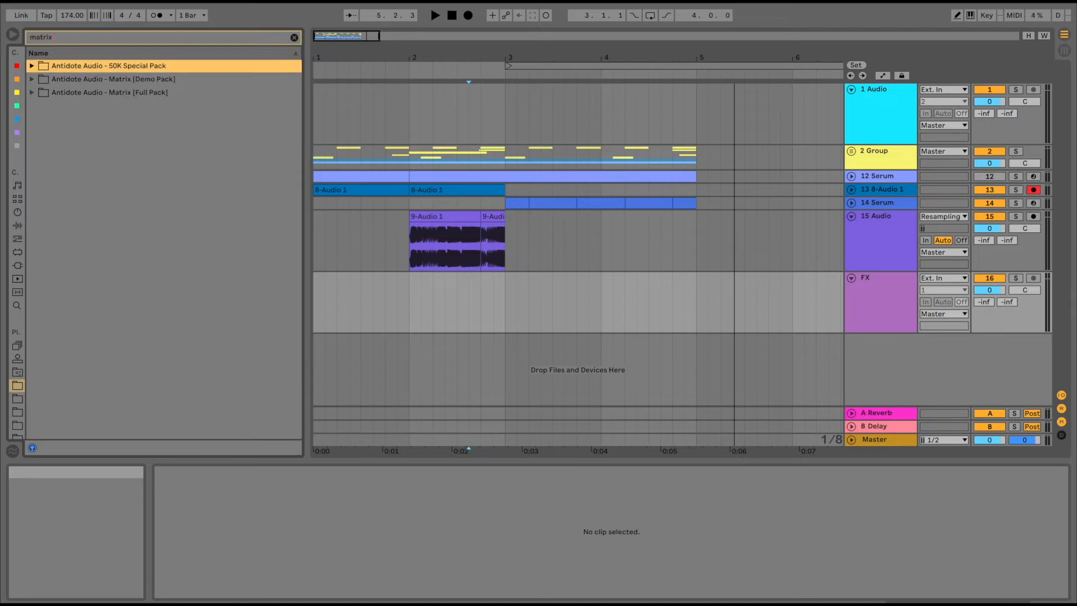
pyautogui.press('Right')
pyautogui.press('Down')
pyautogui.press('Right')
pyautogui.press('Down')
pyautogui.press('Left')
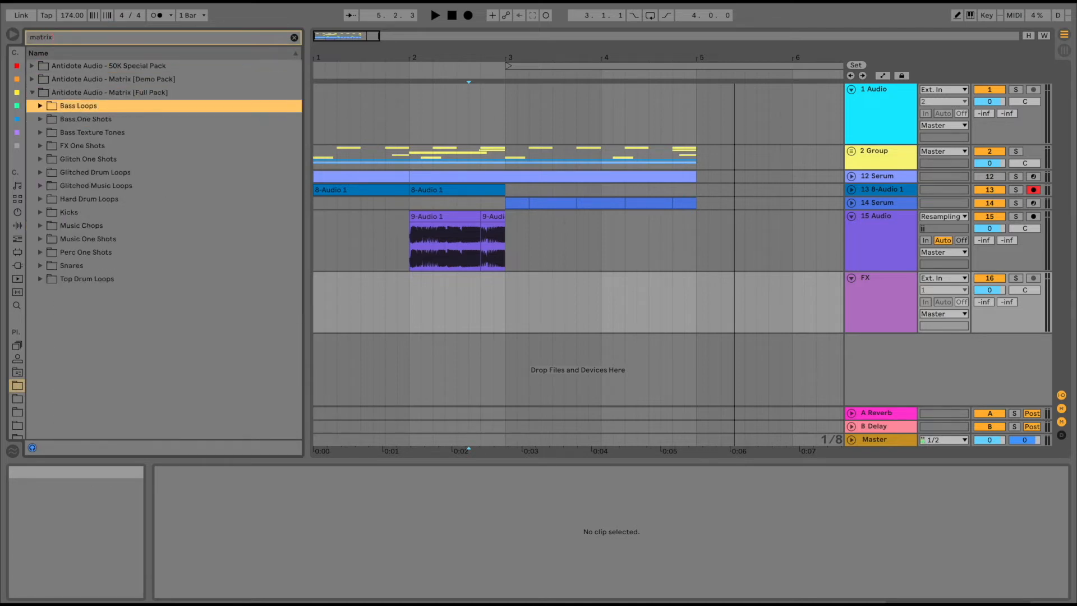
pyautogui.press('Down')
pyautogui.press('Down')
pyautogui.press('Down')
pyautogui.press('Right')
pyautogui.press('Down')
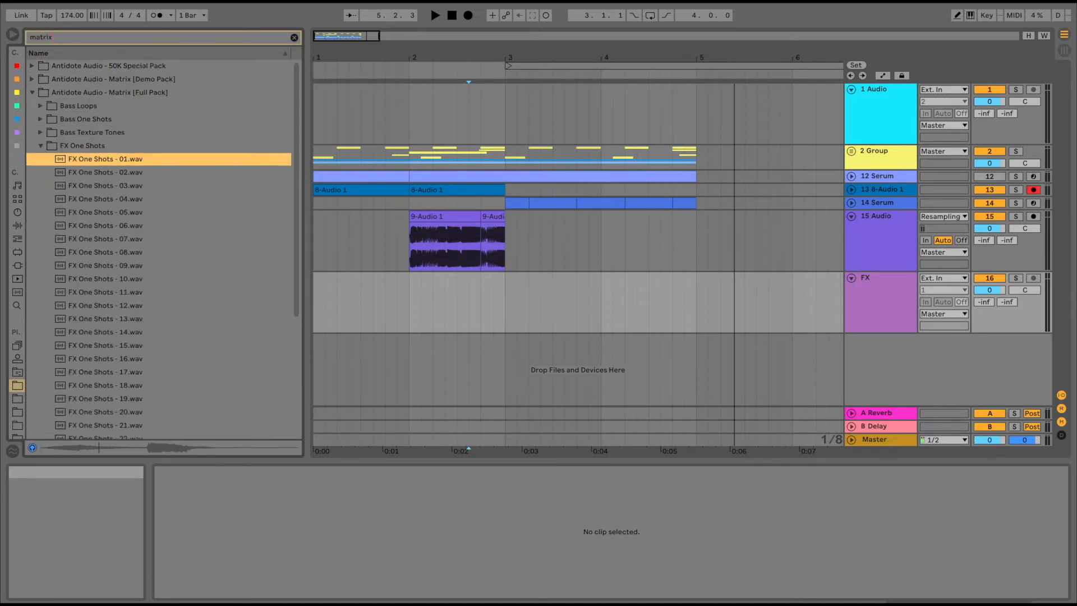
# Step: Place FX One Shots - 01.wav in bar 1 of the FX track and add a Reverb with 3.03 s decay and 55% dry/wet
pyautogui.moveTo(91, 157); pyautogui.dragTo(345, 295)
pyautogui.press('space')
pyautogui.click(18, 225)
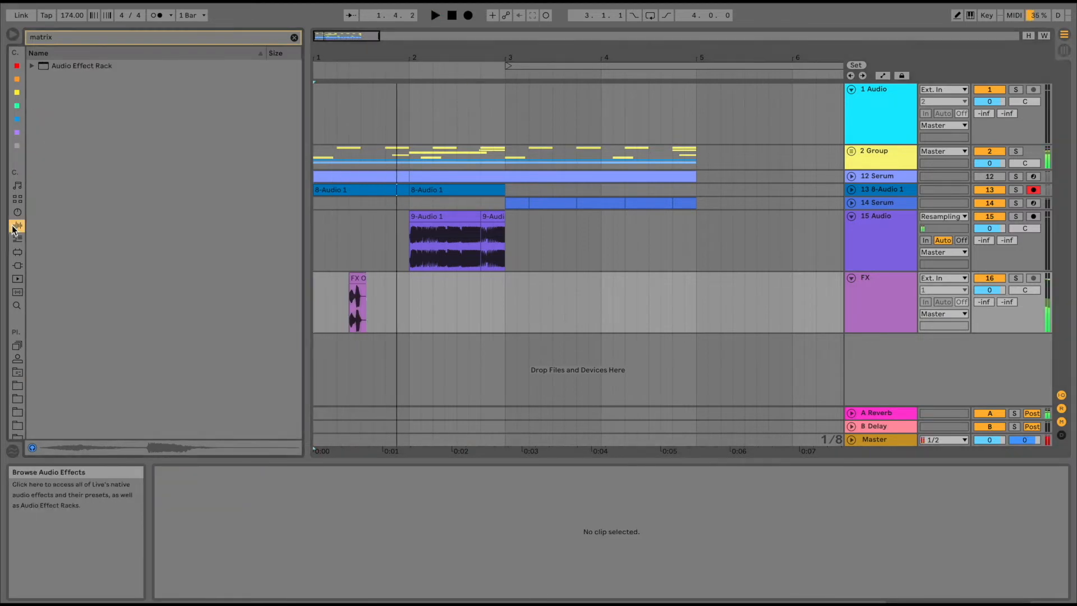
pyautogui.click(296, 38)
pyautogui.scroll(-8, 69, 271)
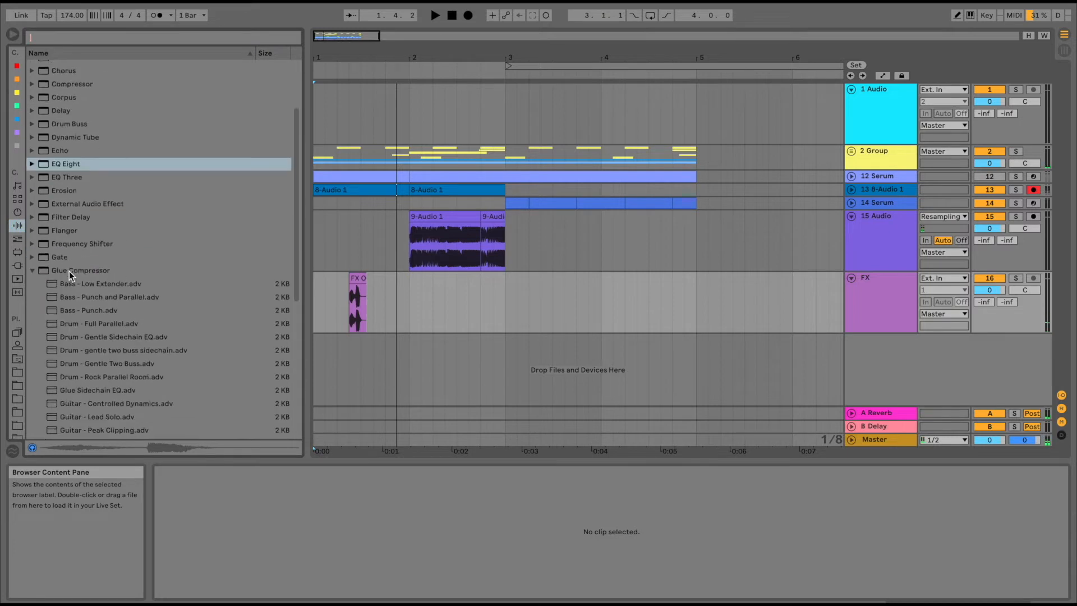
pyautogui.moveTo(63, 351); pyautogui.dragTo(246, 473)
pyautogui.press('space')
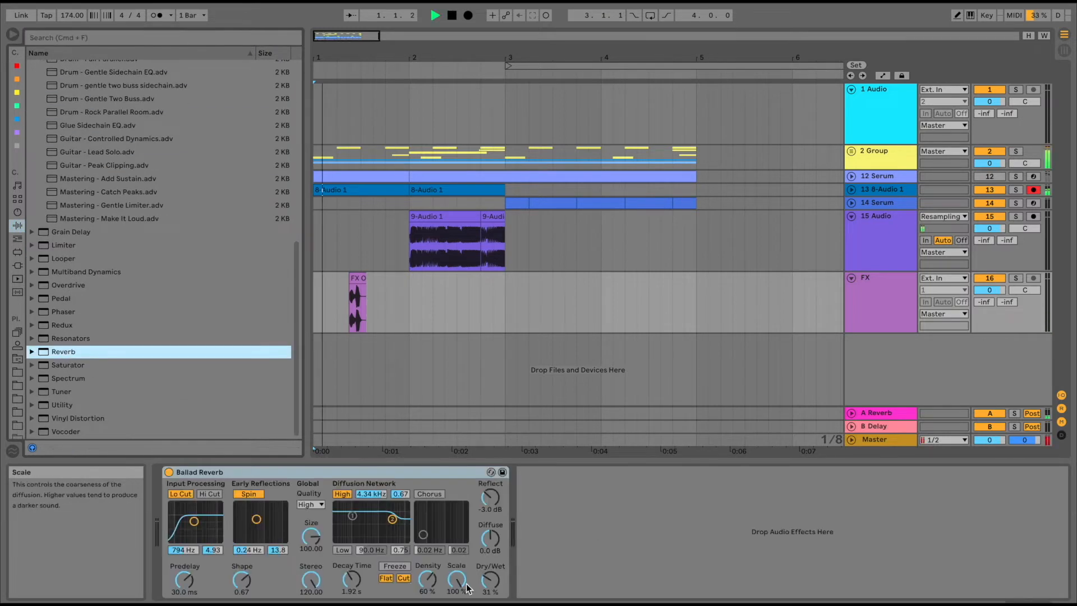
pyautogui.moveTo(361, 596); pyautogui.dragTo(362, 585)
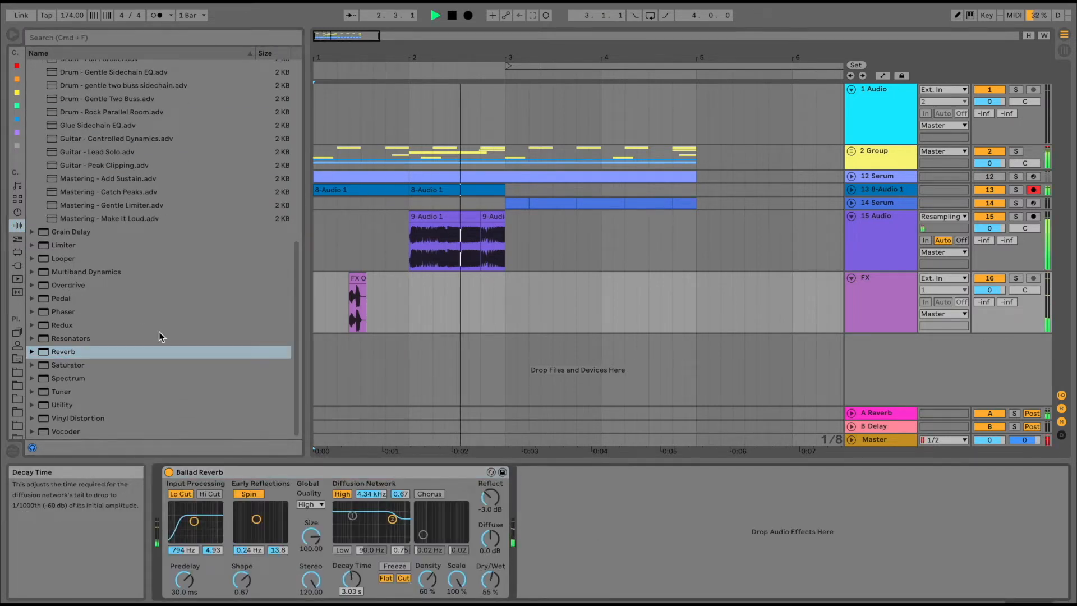
# Step: Add an EQ Three after the reverb on the FX track, cutting the low gain fully with the low frequency at 695 Hz
pyautogui.scroll(9, 152, 323)
pyautogui.moveTo(66, 265); pyautogui.dragTo(726, 568)
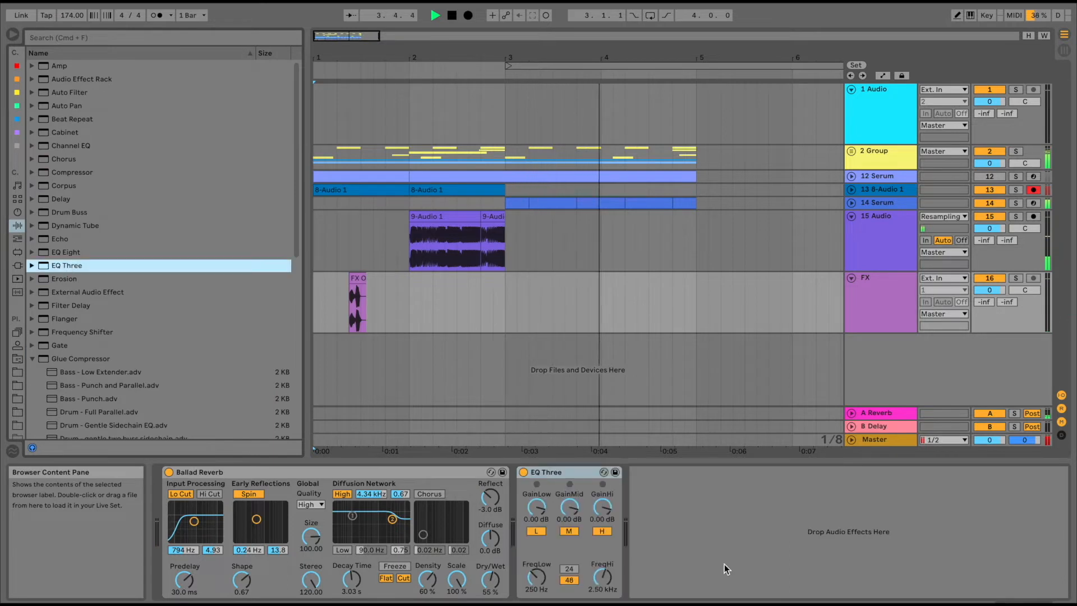
pyautogui.press('space')
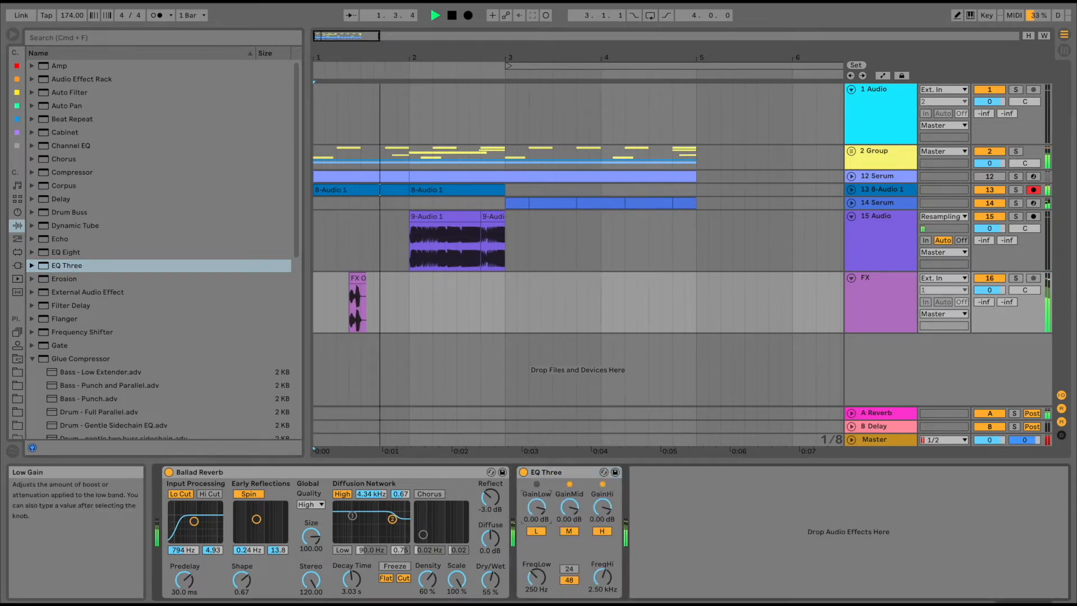
pyautogui.moveTo(537, 571); pyautogui.dragTo(537, 553)
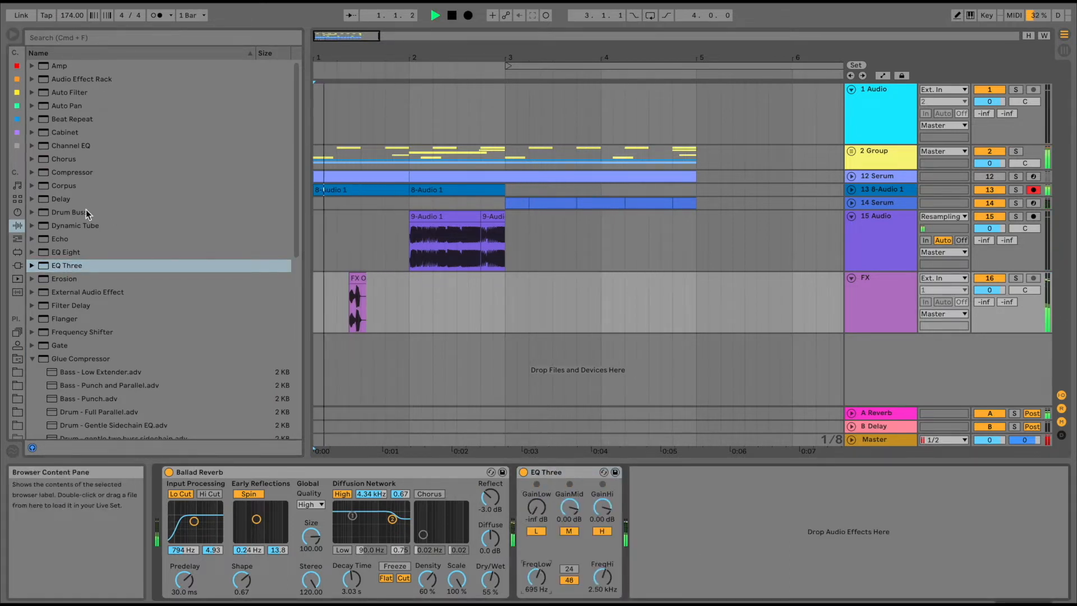
# Step: Add a ping-pong Delay to the FX track with its filter at 1.29 kHz, width 4.97 and feedback 60%
pyautogui.click(61, 199)
pyautogui.doubleClick(60, 200)
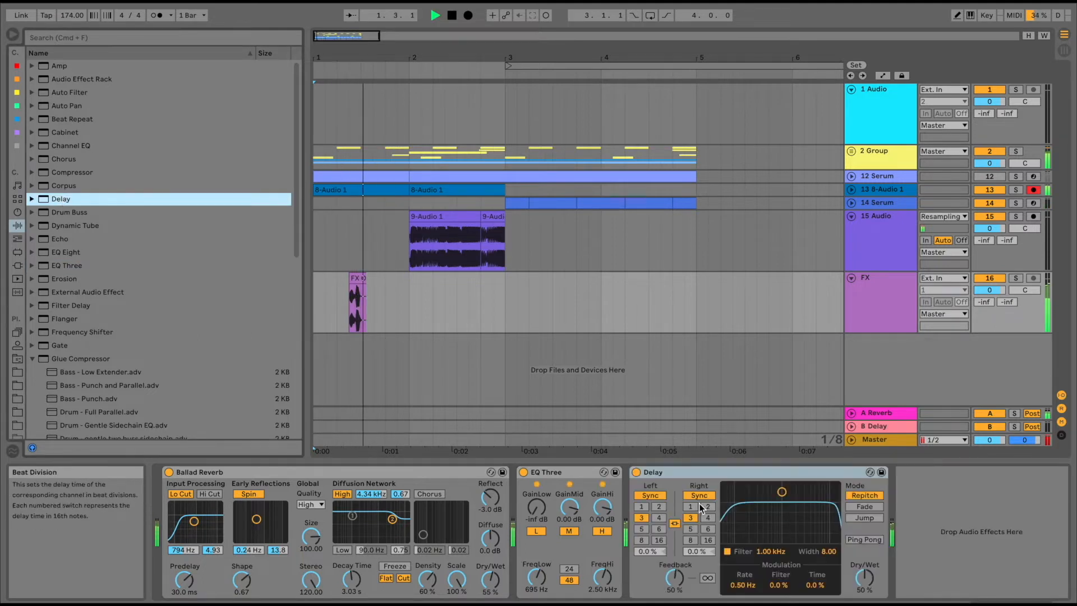
pyautogui.moveTo(781, 491); pyautogui.dragTo(787, 511)
pyautogui.click(850, 537)
pyautogui.moveTo(675, 578); pyautogui.dragTo(675, 570)
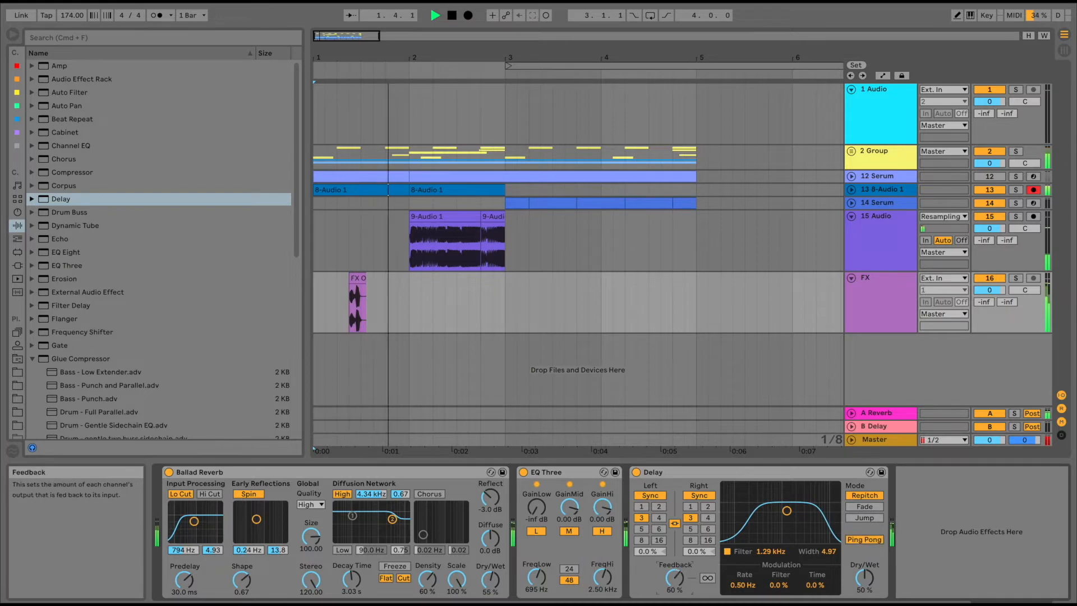
pyautogui.click(873, 304)
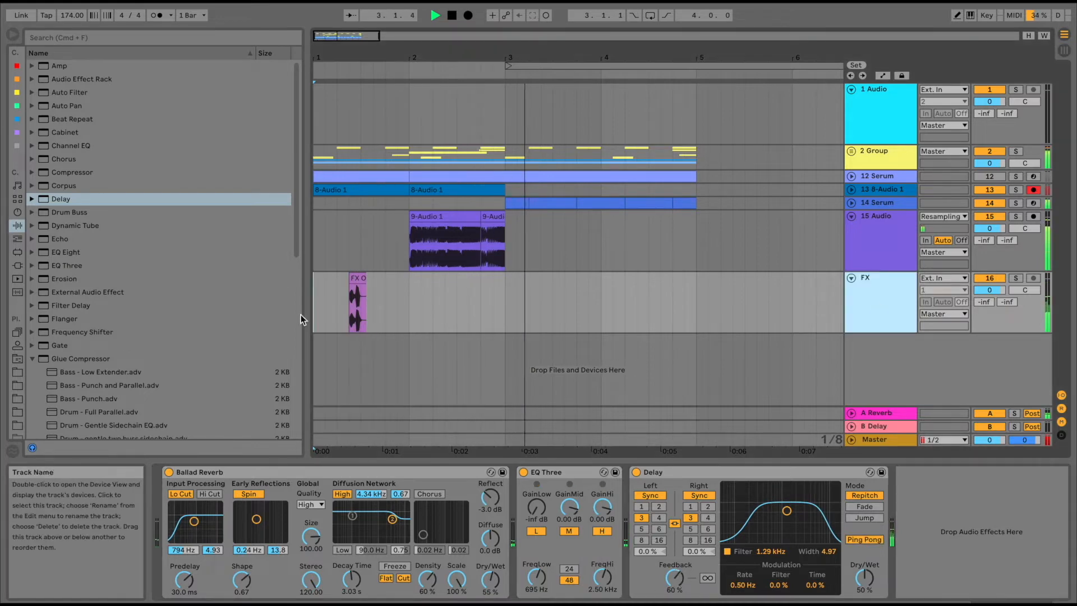
# Step: Play the loop from bar 2 and expand the track 2 drum group and track 6
pyautogui.press('space')
pyautogui.click(456, 190)
pyautogui.press('space')
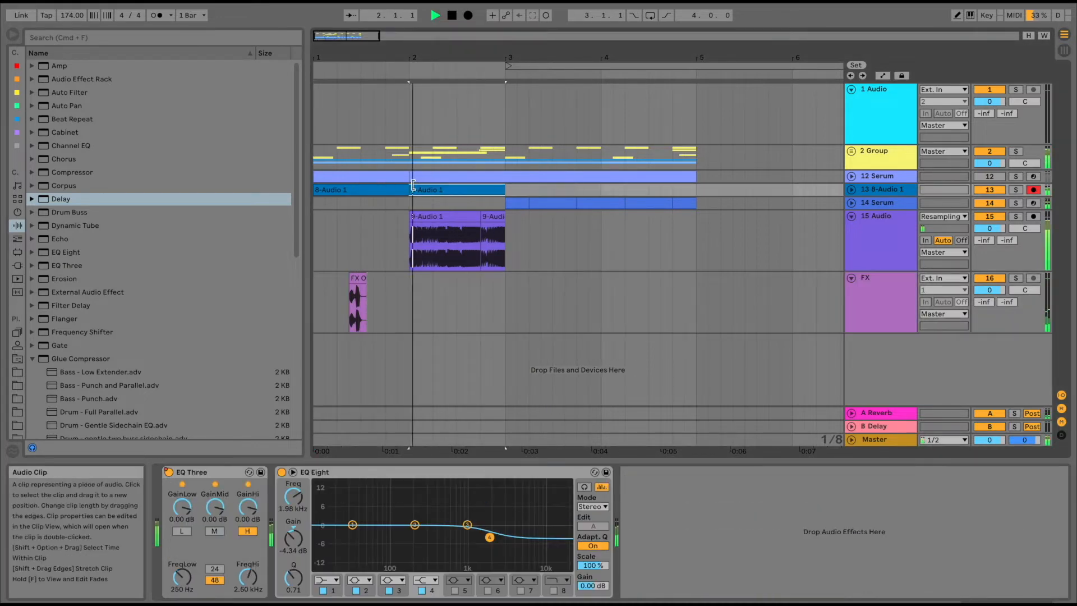
pyautogui.click(851, 150)
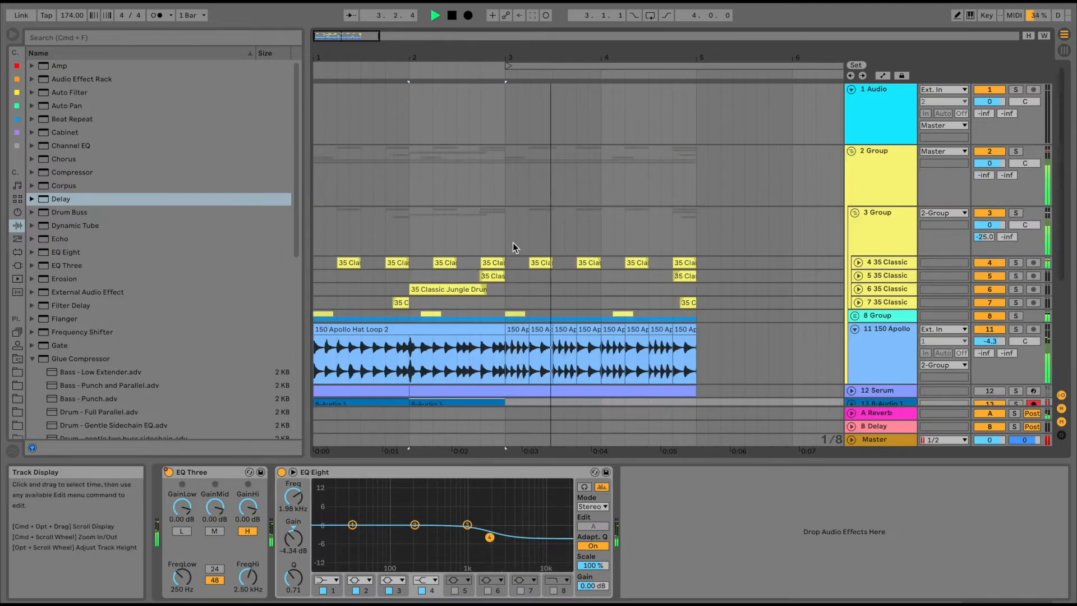
pyautogui.scroll(-2, 513, 242)
pyautogui.click(443, 229)
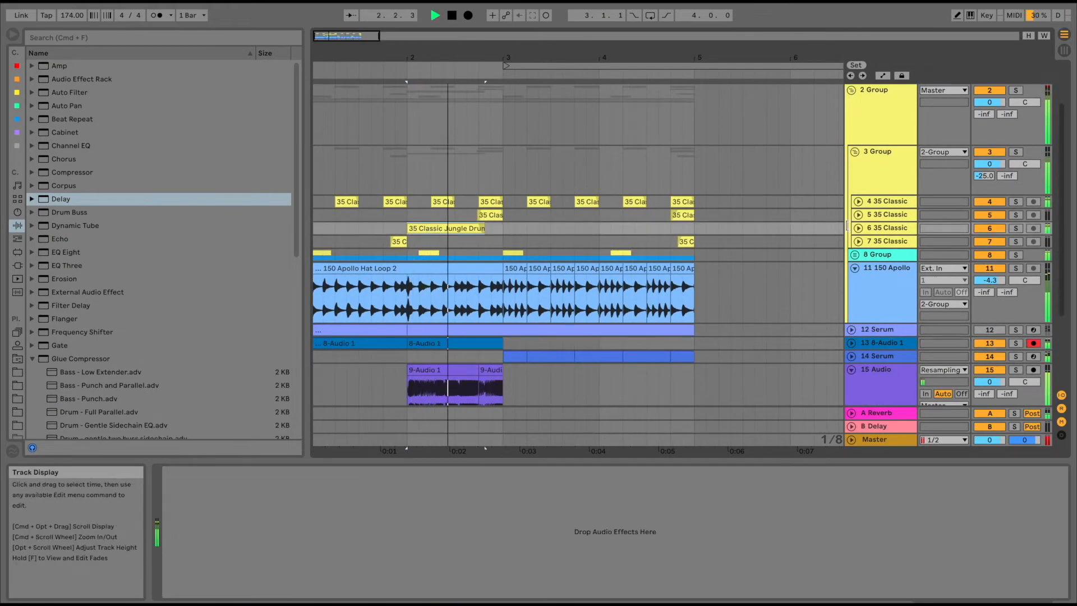
pyautogui.click(857, 228)
# Step: Copy the middle part of track 6's Jungle Drum clip, from beat 2.2, to beat 3.2 and audition it from bar 3
pyautogui.click(431, 262)
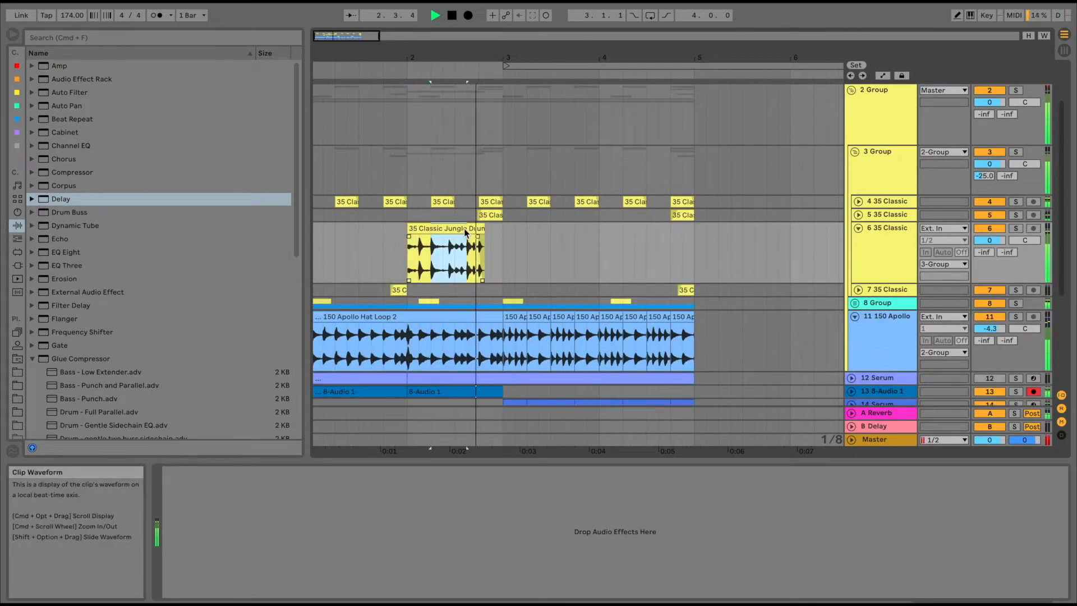
pyautogui.press('super+c')
pyautogui.click(531, 239)
pyautogui.press('super+v')
pyautogui.click(507, 238)
pyautogui.press('space')
pyautogui.press('space')
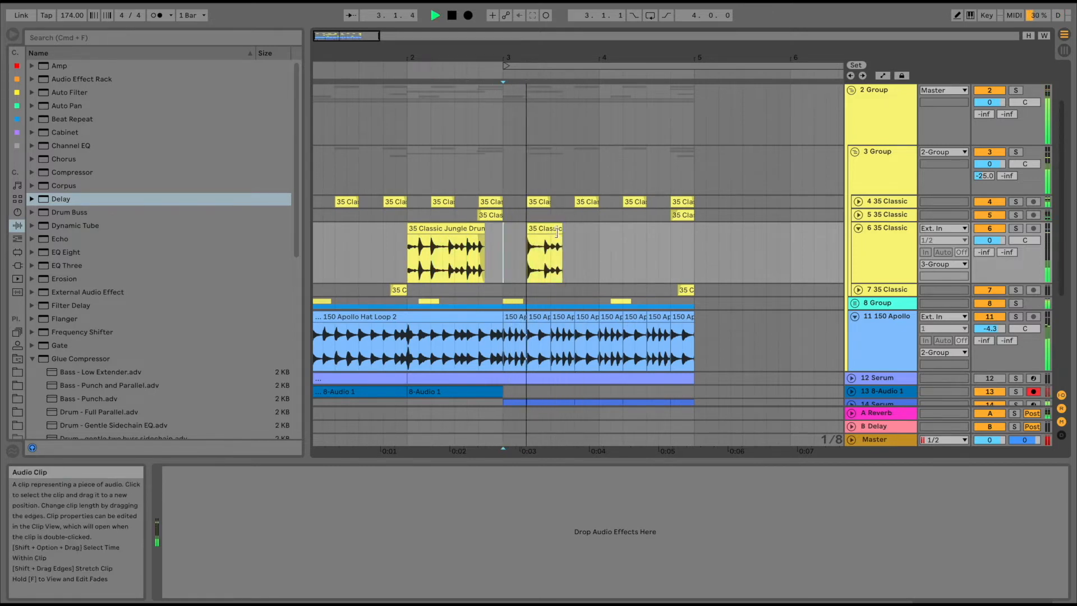
# Step: Extend the copied track 6 clip to two beats and repeat it until the start of bar 5
pyautogui.moveTo(556, 232); pyautogui.dragTo(571, 230)
pyautogui.press('space')
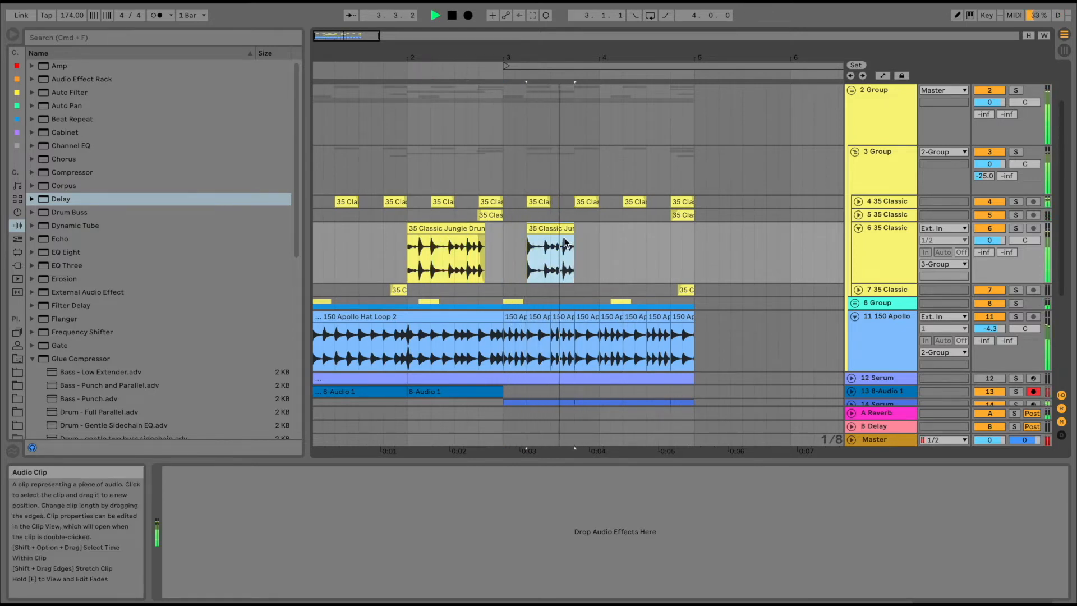
pyautogui.press('super+d')
pyautogui.press('super+d')
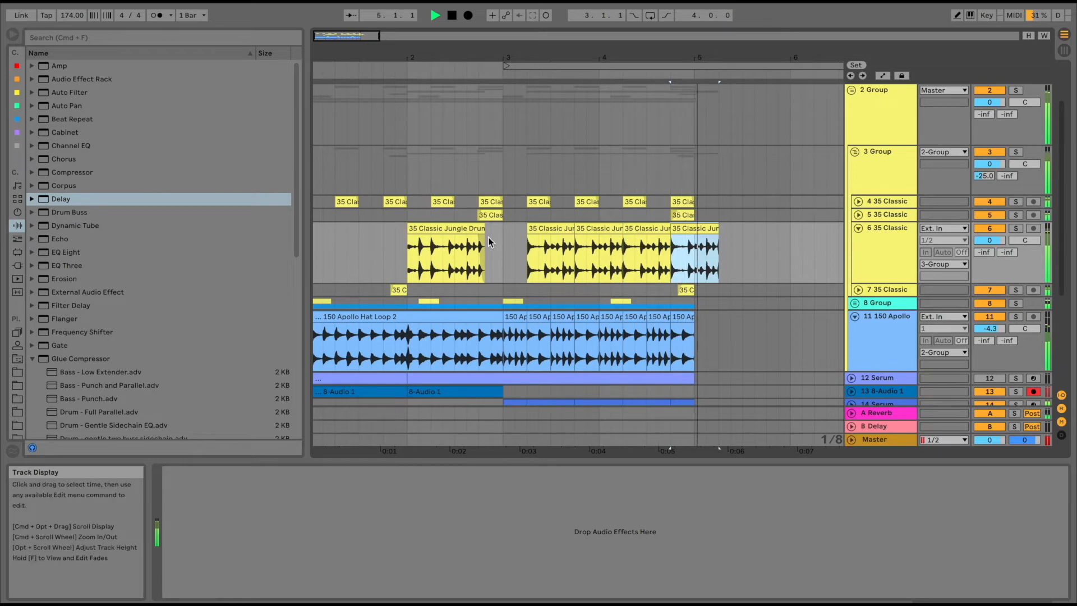
pyautogui.moveTo(718, 232); pyautogui.dragTo(695, 231)
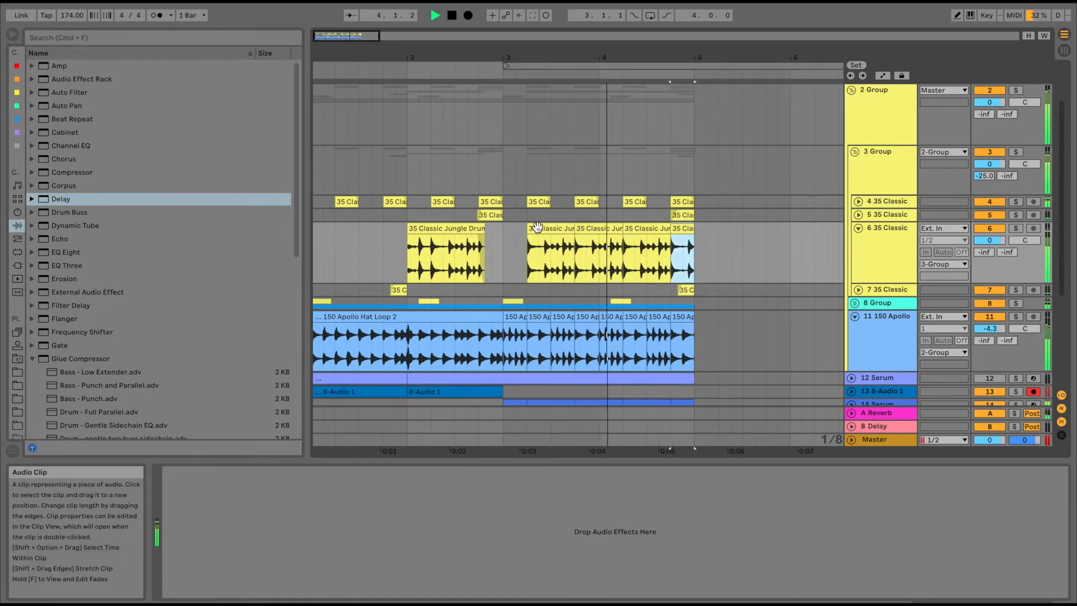
# Step: Audition the repeated breaks, set track 6's volume to -5.0 dB, and collapse the track 3 group
pyautogui.keyDown('shift'); pyautogui.click(511, 234); pyautogui.keyUp('shift')
pyautogui.press('space')
pyautogui.press('space')
pyautogui.doubleClick(560, 230)
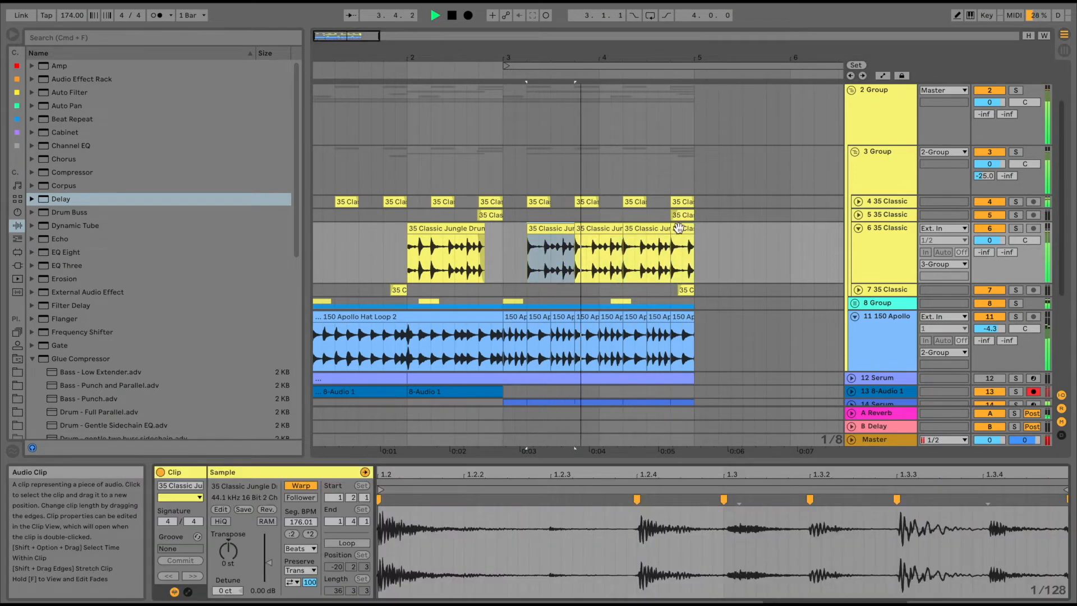
pyautogui.click(347, 241)
pyautogui.moveTo(1001, 242); pyautogui.dragTo(1001, 259)
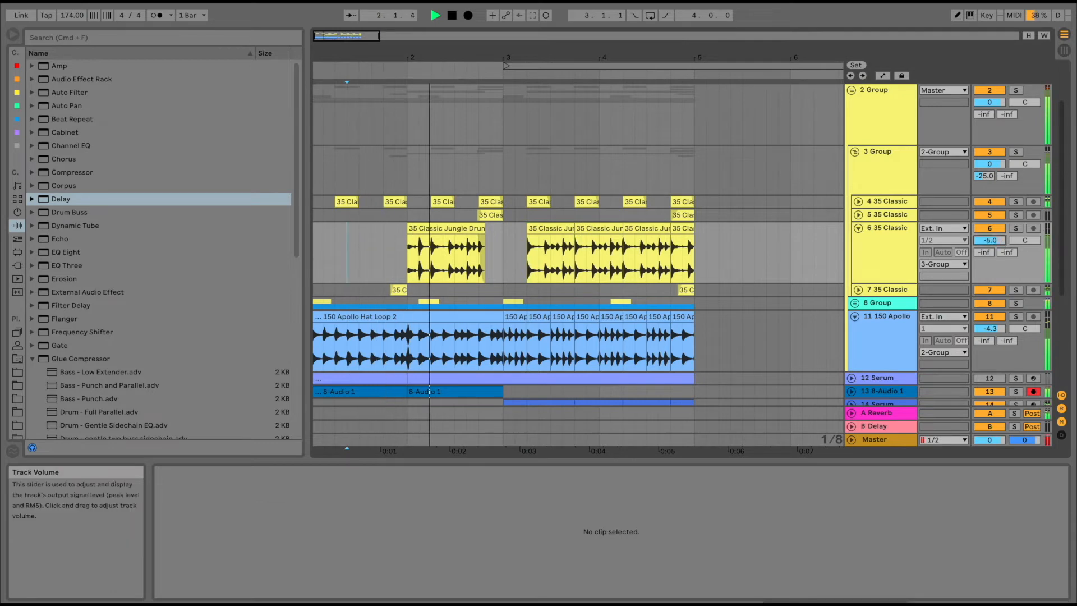
pyautogui.click(854, 152)
pyautogui.scroll(-2, 515, 227)
pyautogui.press('space')
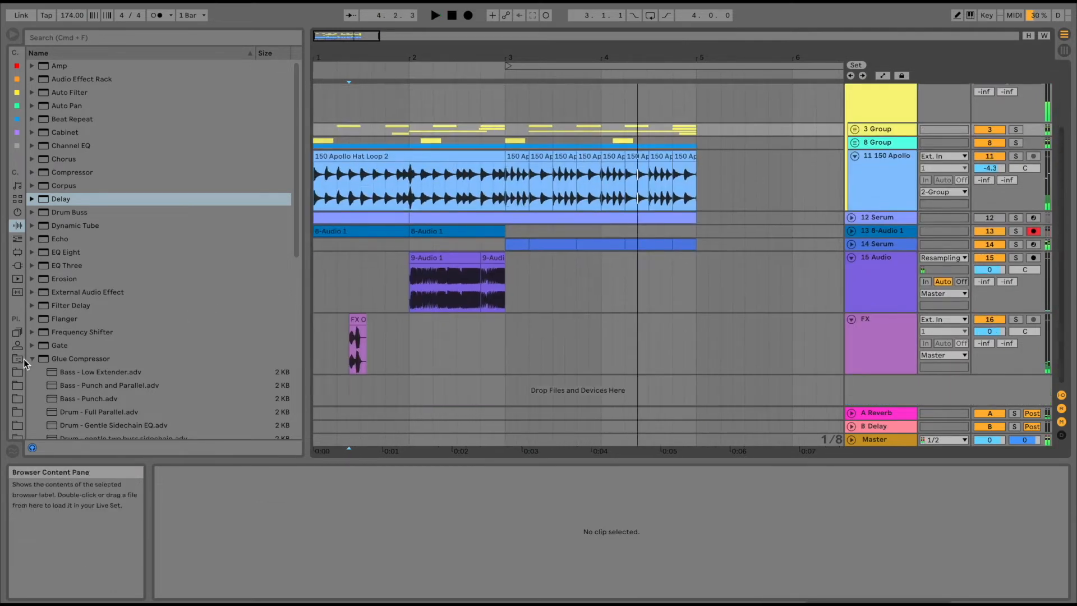
# Step: Preview Matrix FX one shots and place FX One Shots - 09.wav at bar 3 on the FX track
pyautogui.click(359, 318)
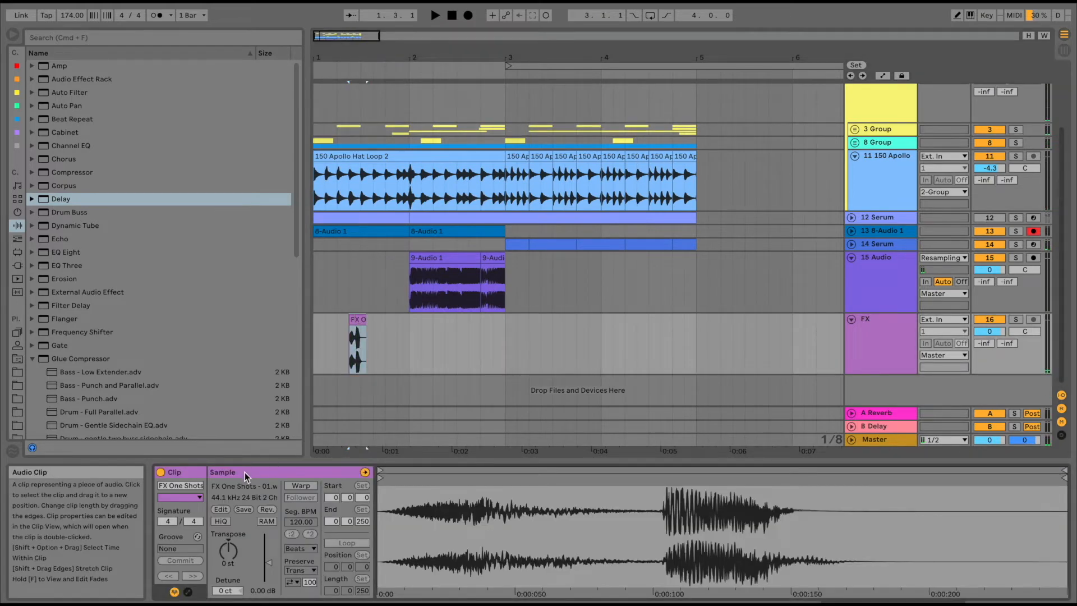
pyautogui.click(245, 487)
pyautogui.click(143, 398)
pyautogui.press('Up')
pyautogui.press('Down')
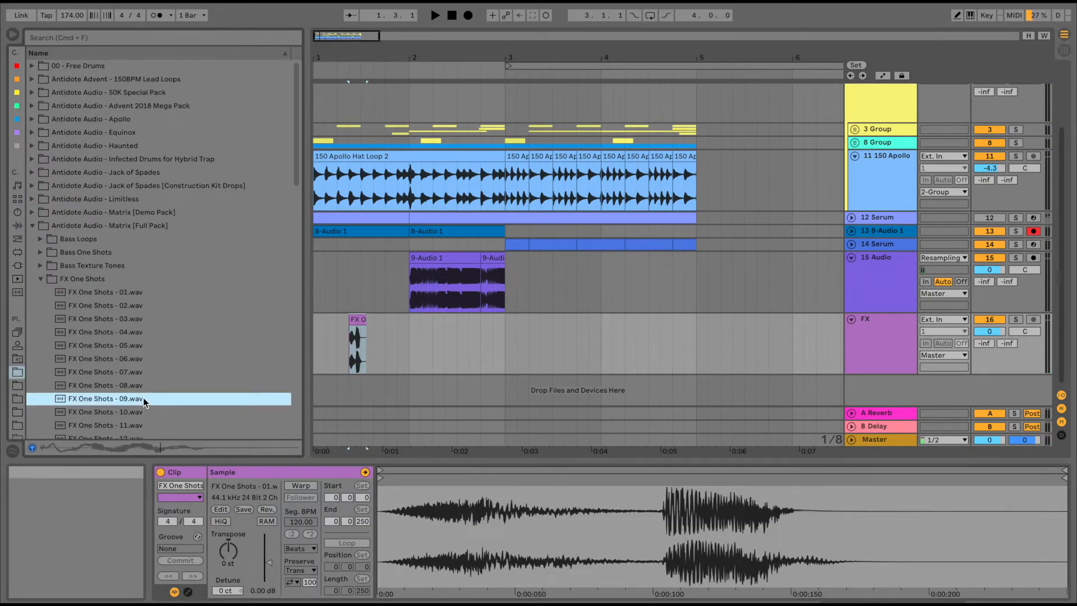
pyautogui.moveTo(143, 398); pyautogui.dragTo(462, 335)
pyautogui.press('space')
pyautogui.hscroll(2, 462, 336)
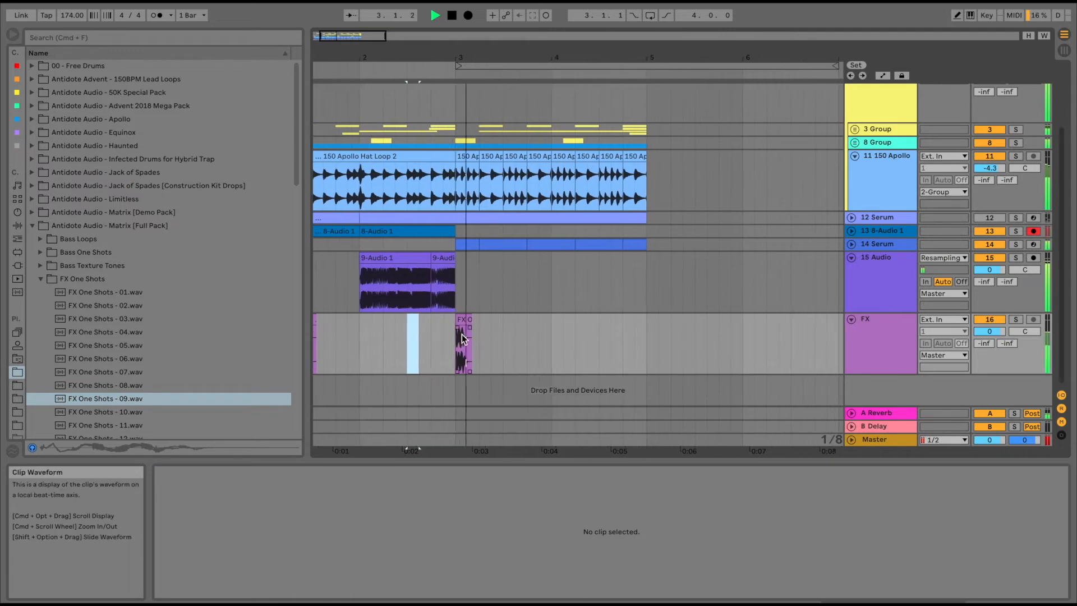
pyautogui.press('space')
# Step: Place FX One Shots - 15.wav directly after the bar 3 sample on the FX track and audition it
pyautogui.scroll(-3, 123, 366)
pyautogui.moveTo(123, 363)
pyautogui.mouseDown()
pyautogui.moveTo(112, 362)
pyautogui.moveTo(422, 335)
pyautogui.moveTo(473, 353)
pyautogui.mouseUp()
pyautogui.click(431, 340)
pyautogui.press('space')
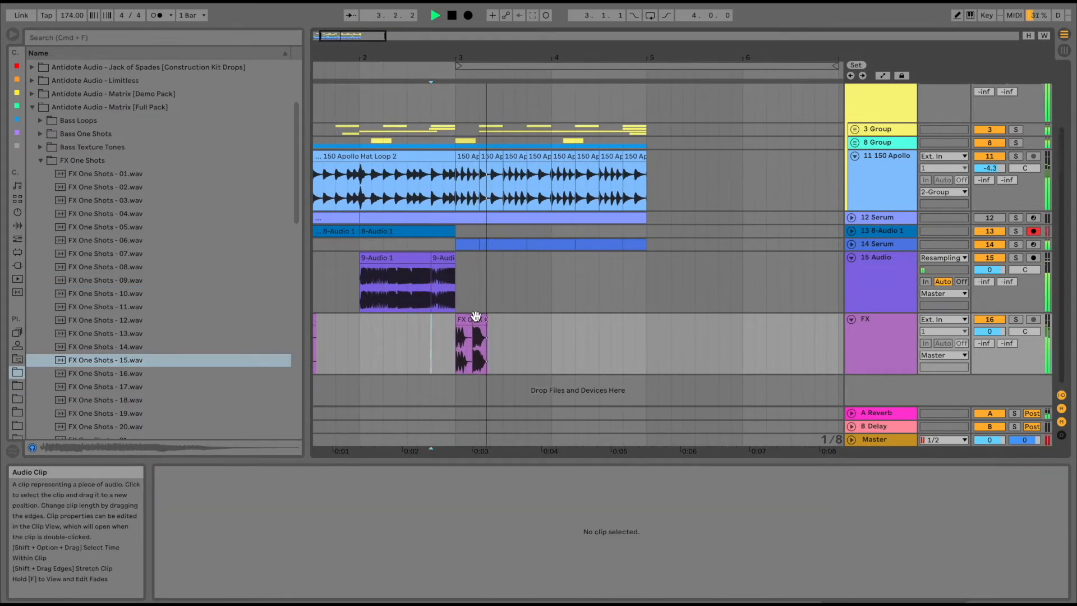
pyautogui.click(476, 317)
pyautogui.hscroll(-3, 450, 301)
pyautogui.scroll(3, 450, 301)
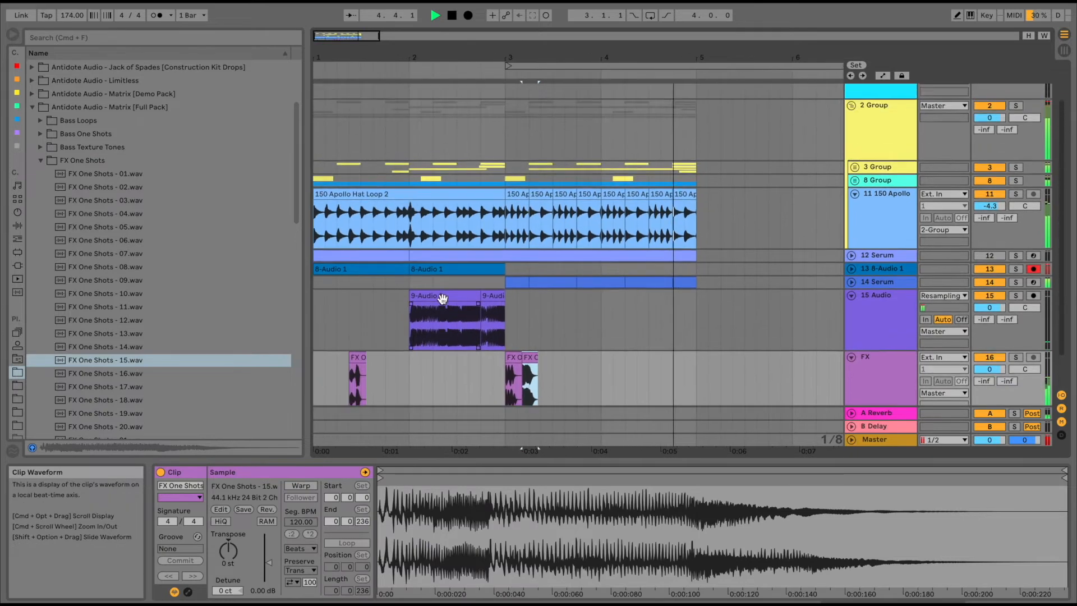
# Step: Play the whole arrangement from bar 1 to check the FX in context
pyautogui.press('space')
pyautogui.press('space')
pyautogui.click(429, 74)
pyautogui.moveTo(429, 57); pyautogui.dragTo(387, 40)
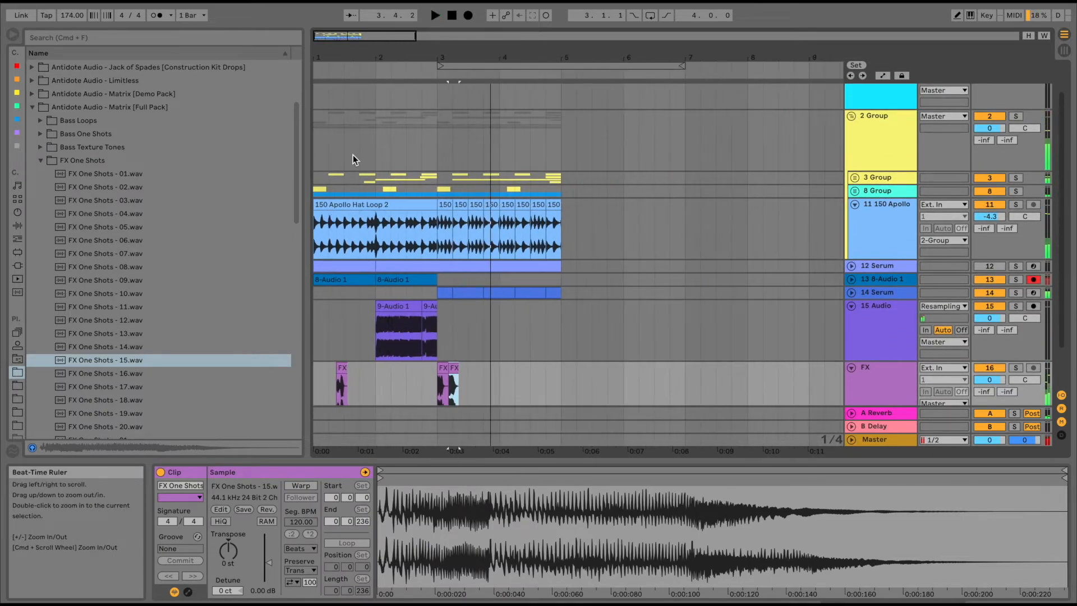
pyautogui.click(321, 145)
pyautogui.press('space')
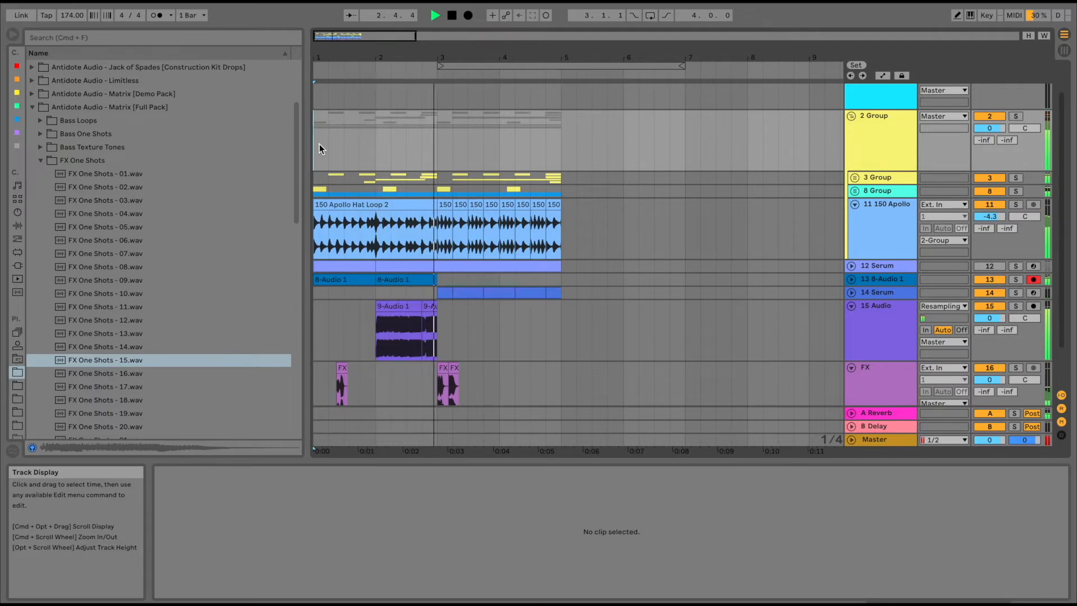
pyautogui.scroll(-3, 421, 207)
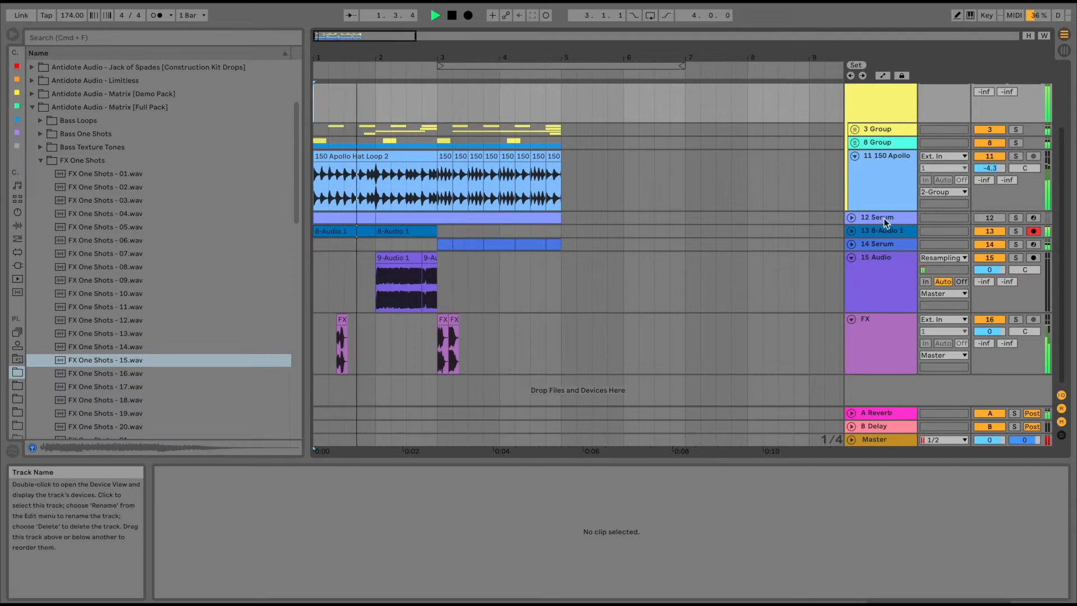
# Step: Expand the track 14 Serum and show its LFO1 Rate automation in the arrangement
pyautogui.click(851, 218)
pyautogui.click(878, 217)
pyautogui.click(851, 218)
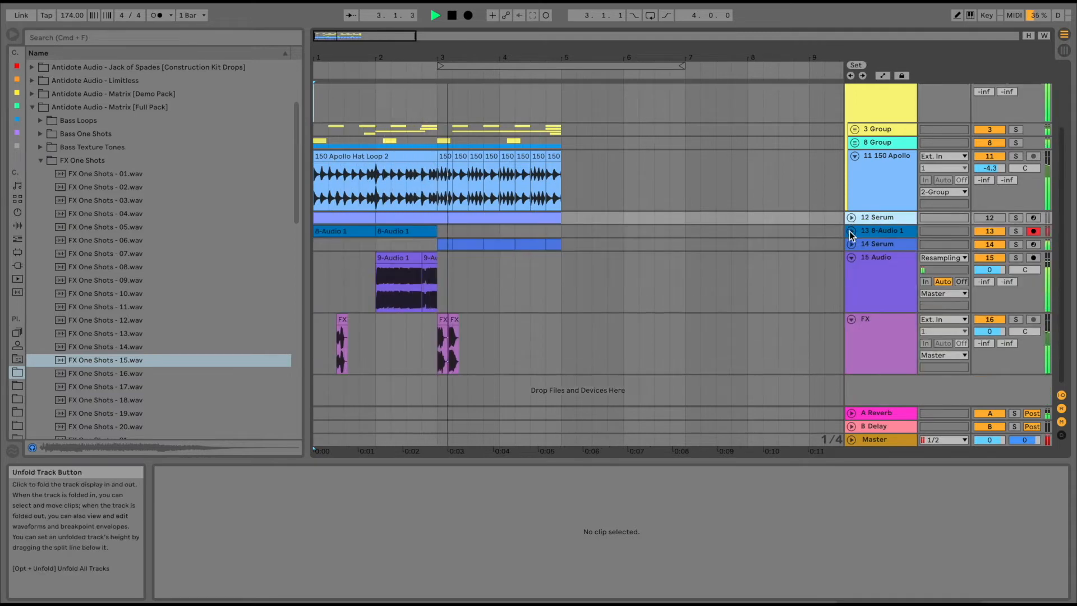
pyautogui.click(851, 244)
pyautogui.click(885, 248)
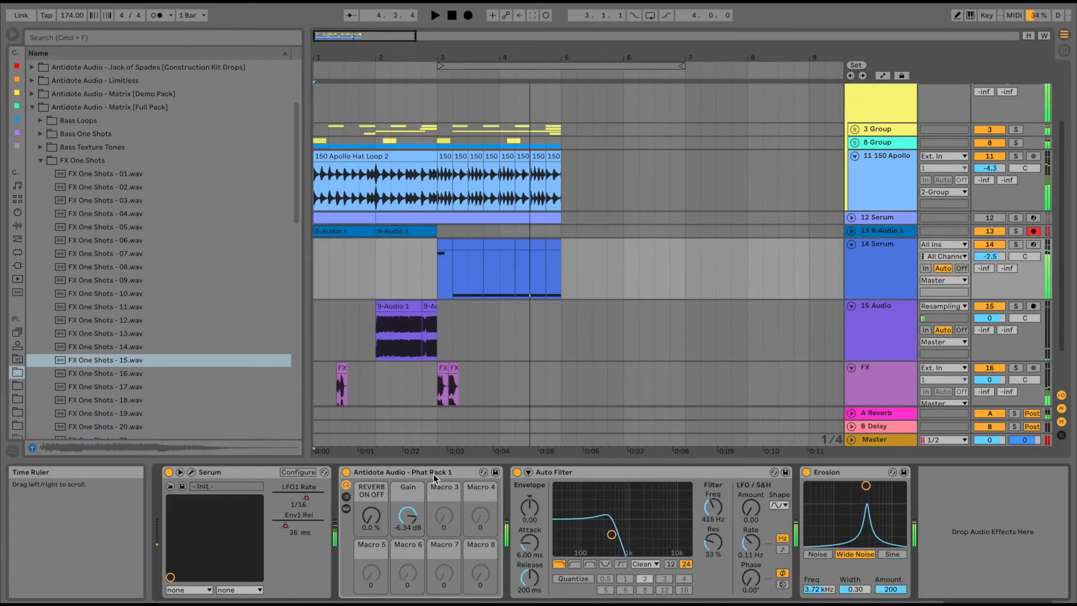
pyautogui.rightClick(302, 499)
pyautogui.click(307, 506)
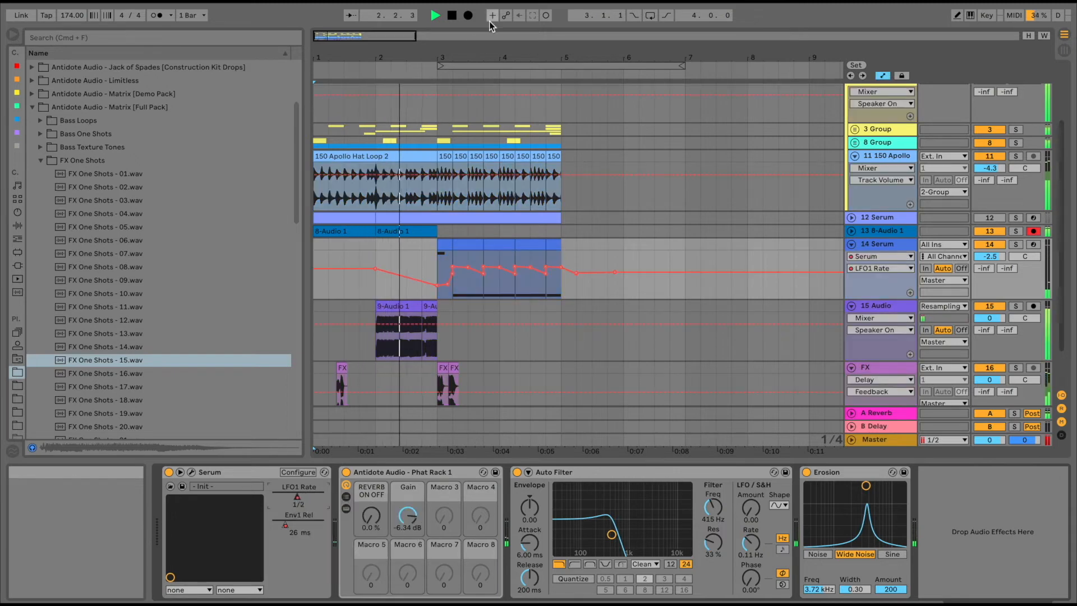
pyautogui.scroll(3, 476, 258)
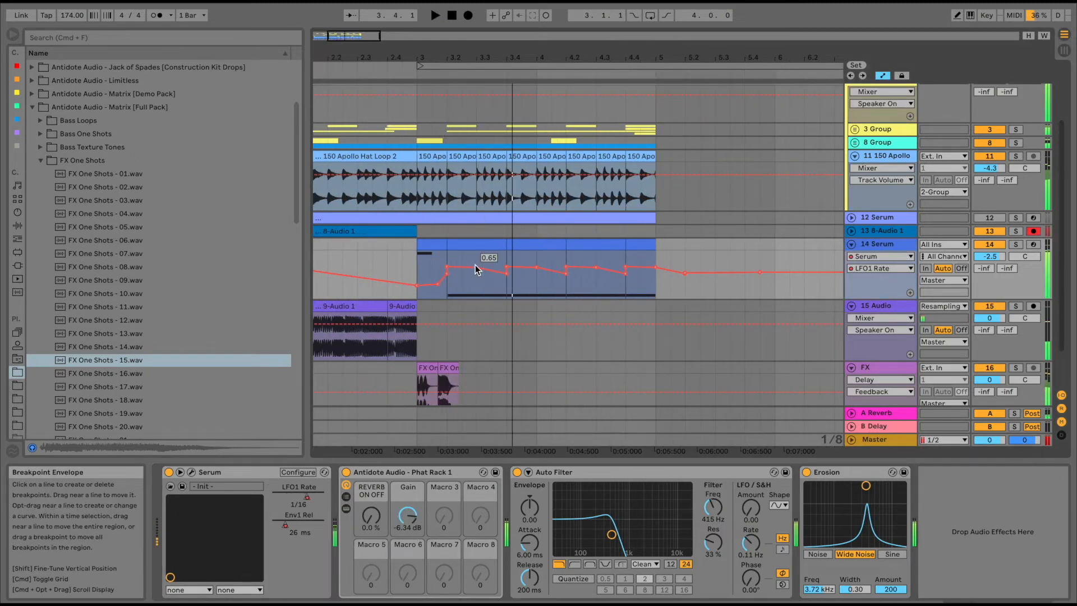
# Step: Lower track 14's LFO1 Rate automation around beat 3.3 to about 0.54 and audition it from bar 3
pyautogui.moveTo(476, 268); pyautogui.dragTo(476, 272)
pyautogui.click(421, 260)
pyautogui.press('space')
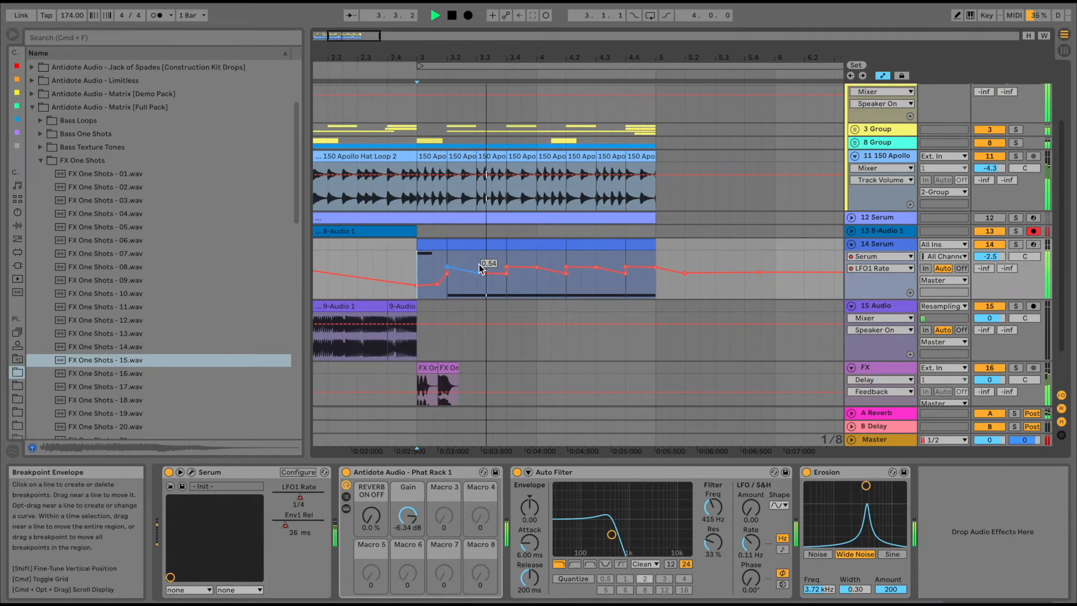
pyautogui.press('space')
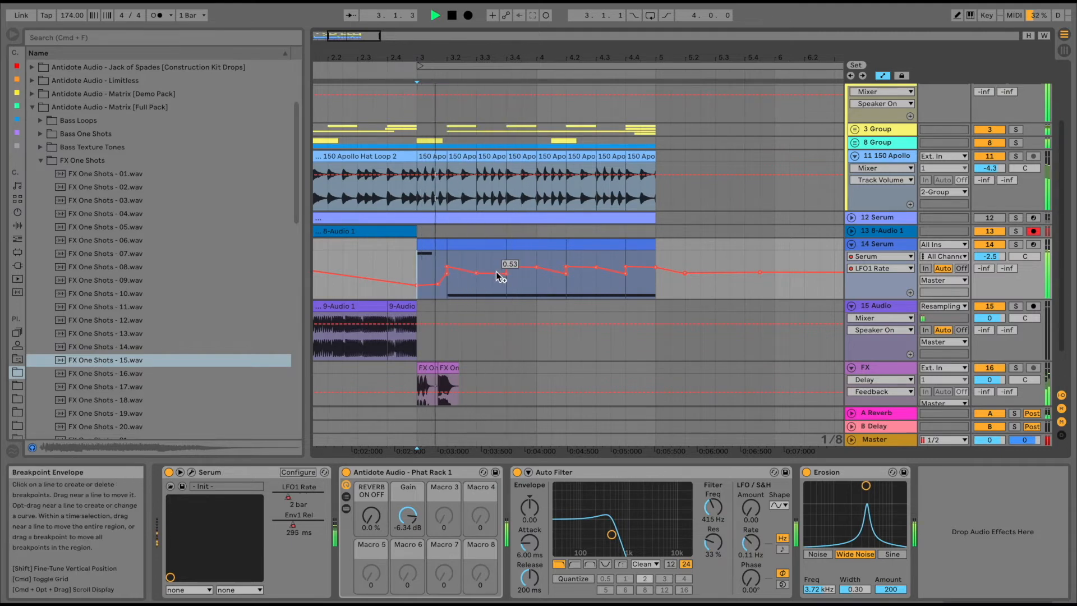
# Step: Move track 14's LFO1 Rate breakpoint to just after beat 3.2 at about 0.64 and audition it from bar 3
pyautogui.moveTo(493, 272); pyautogui.dragTo(468, 268)
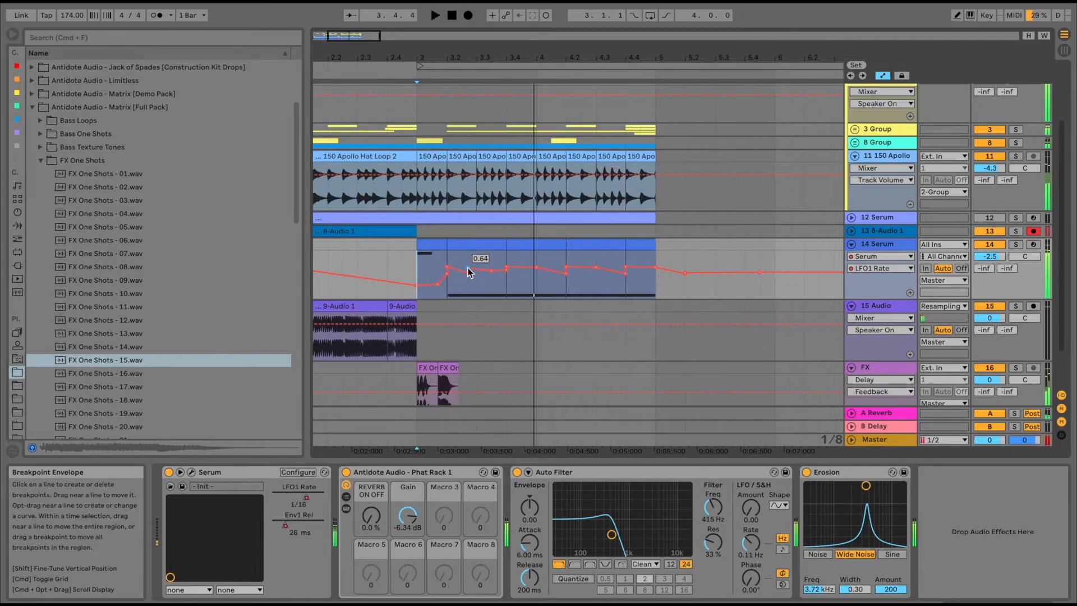
pyautogui.press('space')
pyautogui.press('space')
pyautogui.press('space')
# Step: Shift the lower LFO1 Rate breakpoint after beat 3.2 slightly earlier to form a vertical jump, and audition it
pyautogui.moveTo(446, 58); pyautogui.dragTo(446, 66)
pyautogui.press('space')
pyautogui.press('space')
pyautogui.moveTo(475, 274); pyautogui.dragTo(469, 274)
pyautogui.press('space')
pyautogui.press('space')
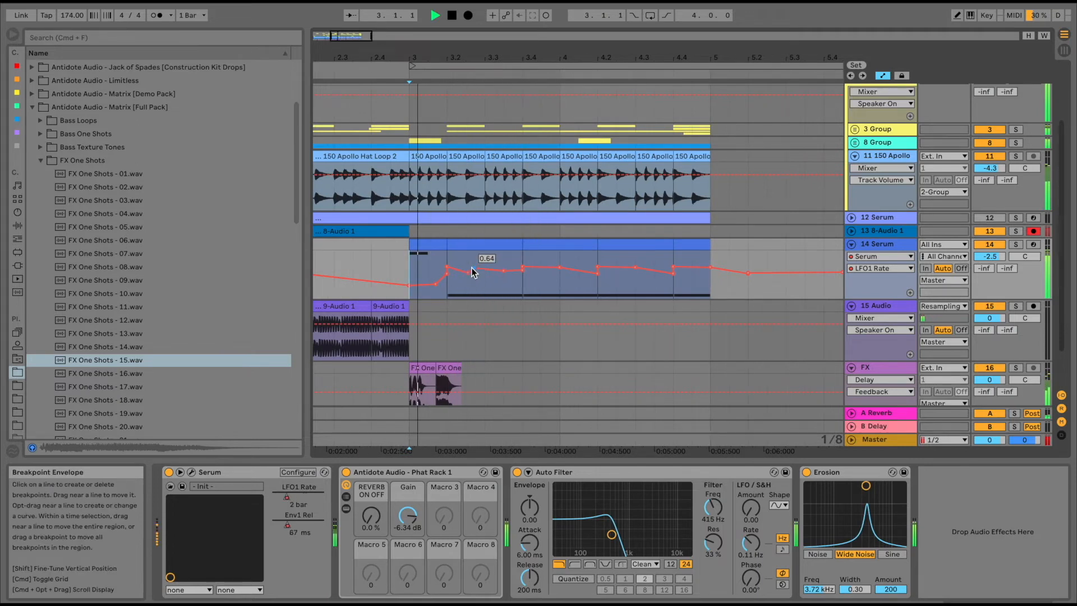
pyautogui.press('space')
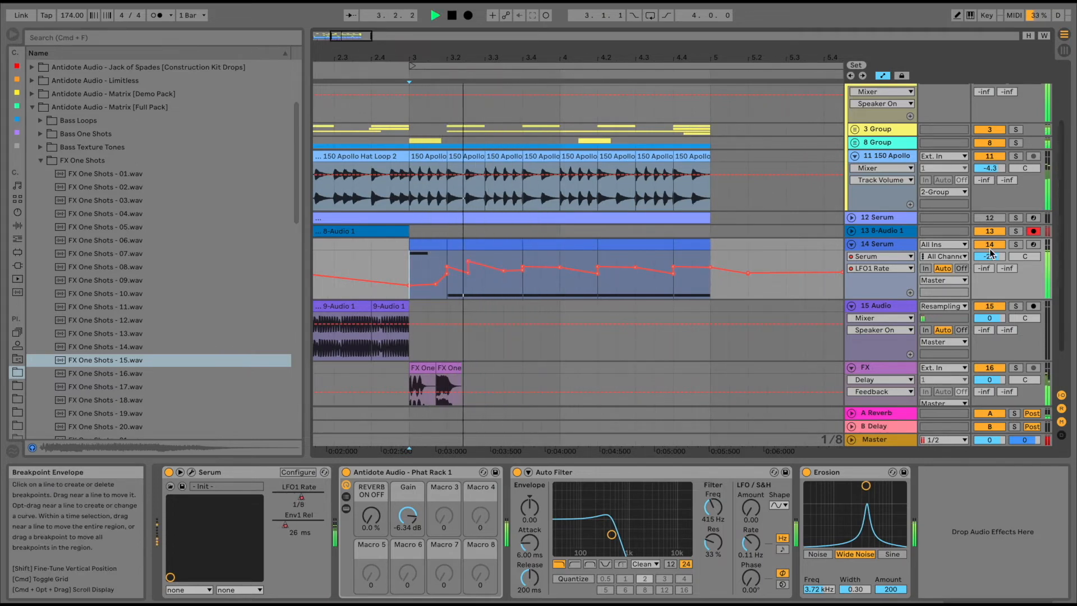
# Step: Solo track 14, set the LFO1 Rate peak after beat 3.2 to about 0.70 and audition the change
pyautogui.press('space')
pyautogui.click(1015, 244)
pyautogui.press('space')
pyautogui.press('space')
pyautogui.press('space')
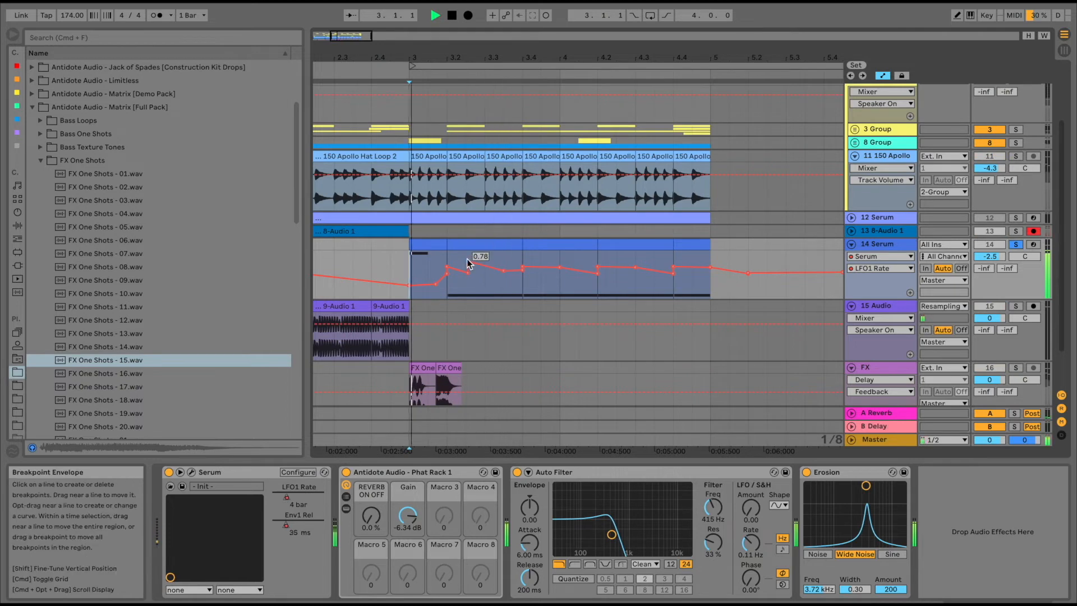
pyautogui.moveTo(468, 260); pyautogui.dragTo(468, 263)
pyautogui.press('space')
pyautogui.press('space')
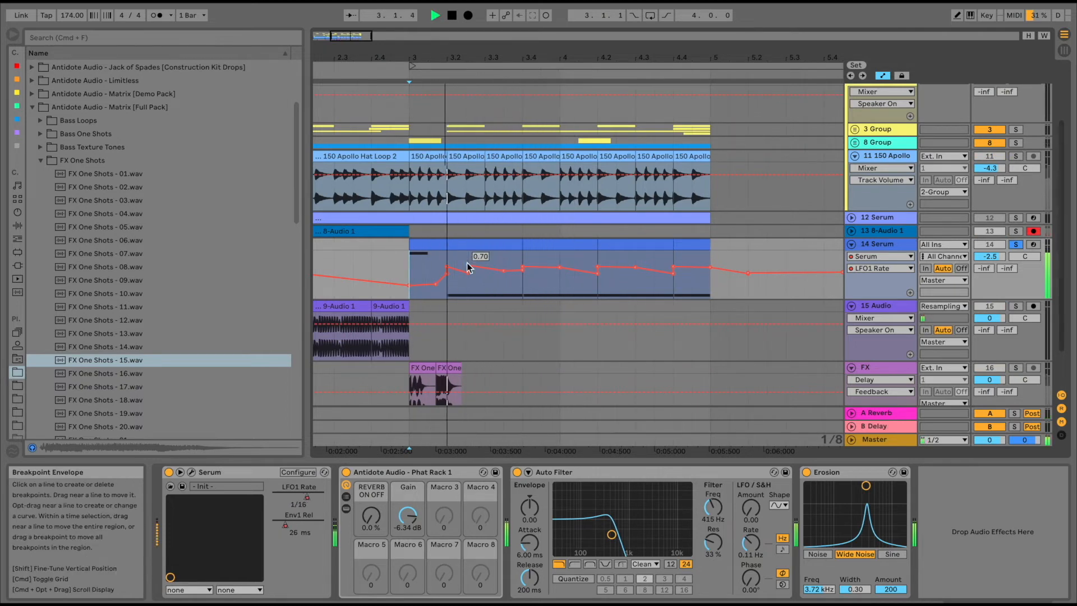
# Step: Duplicate track 14's edited segment from beat 3.2 twice so its automation repeats up to beat 4.4
pyautogui.click(466, 249)
pyautogui.press('super+d')
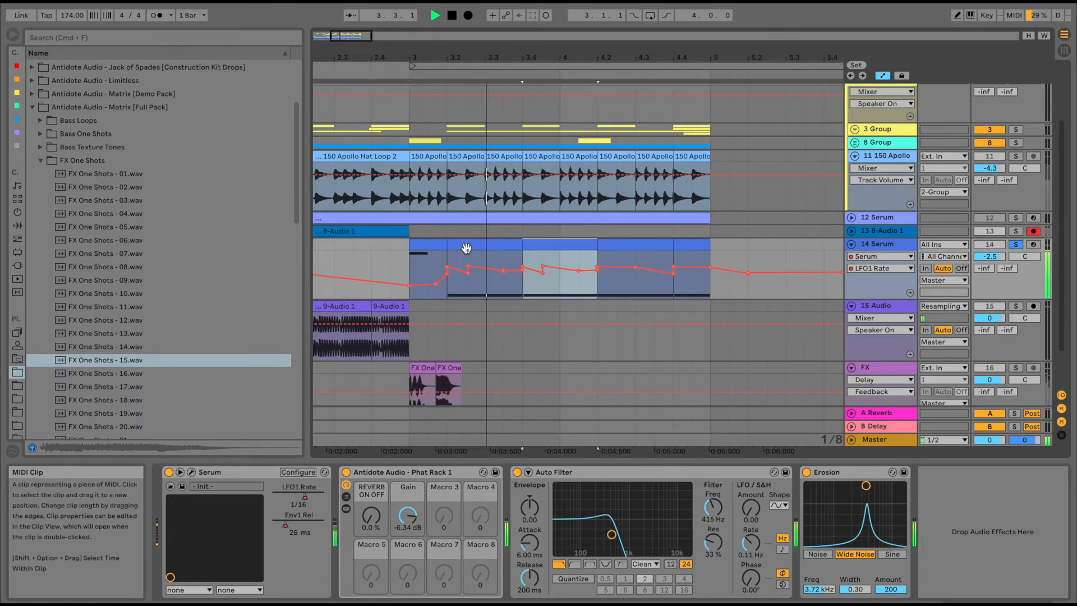
pyautogui.press('super+d')
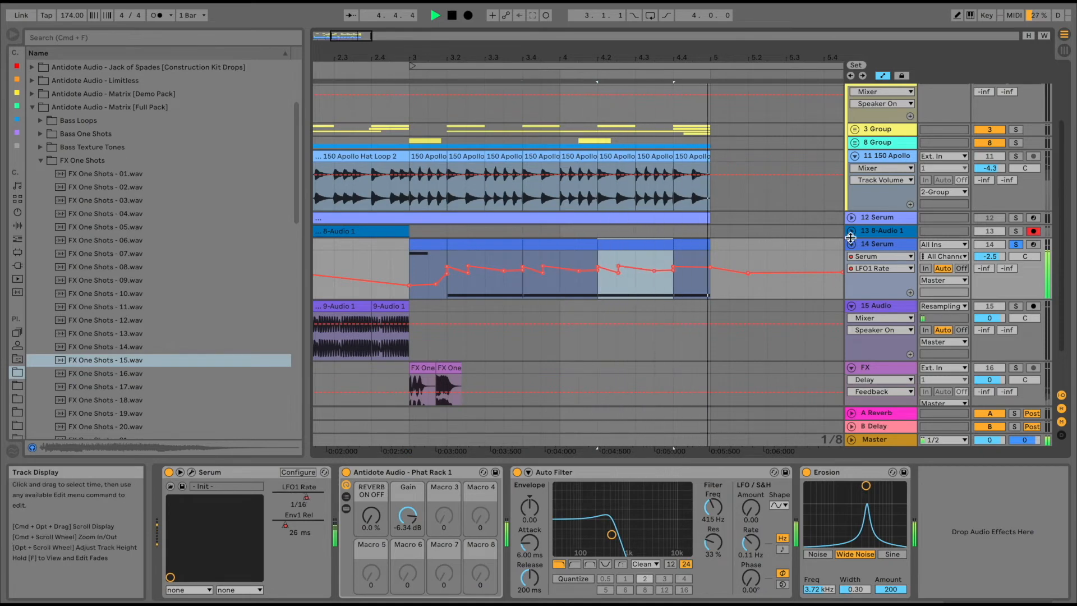
# Step: Unsolo track 14, lower its LFO1 Rate automation from beat 4.4 to end at about 0.55 at bar 5, and audition it
pyautogui.click(1015, 244)
pyautogui.press('space')
pyautogui.click(713, 267)
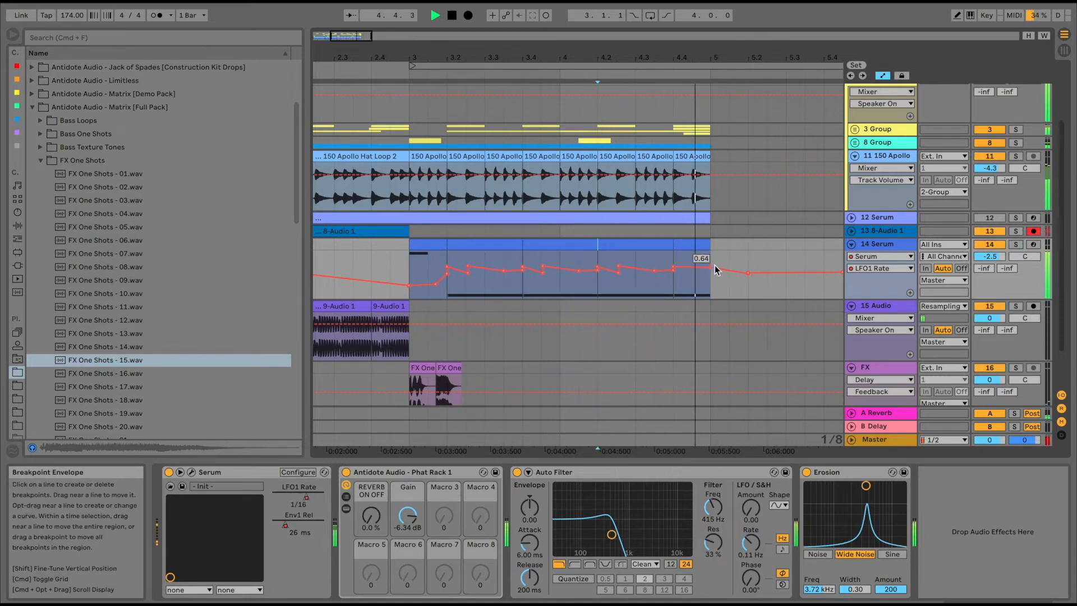
pyautogui.press('space')
pyautogui.press('space')
pyautogui.moveTo(674, 268); pyautogui.dragTo(710, 276)
pyautogui.press('space')
pyautogui.press('space')
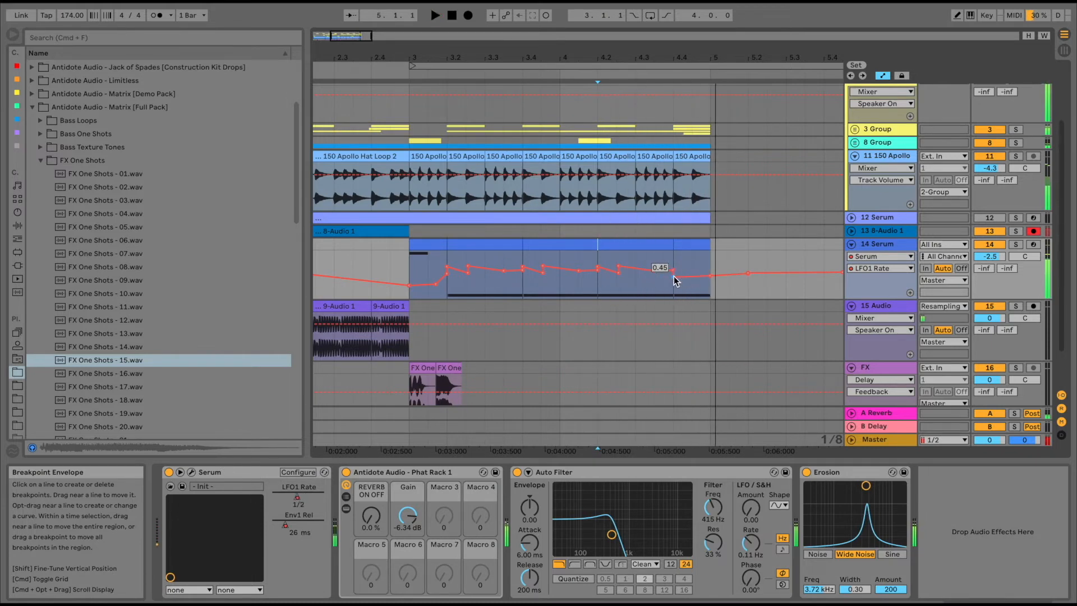
pyautogui.press('space')
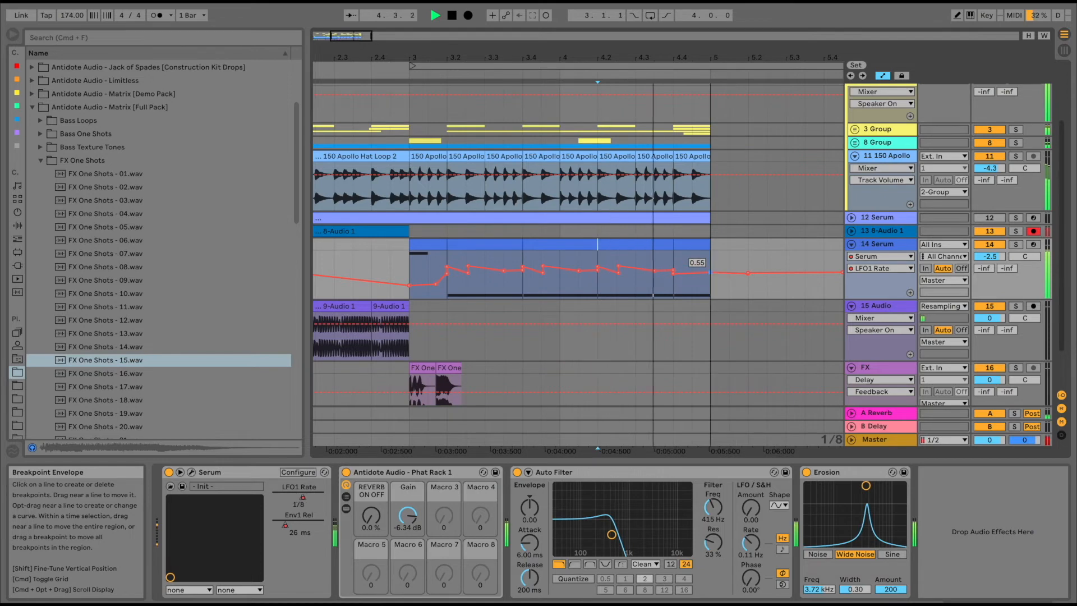
# Step: Play the full arrangement from bar 2 to check the bass automation in context
pyautogui.click(353, 259)
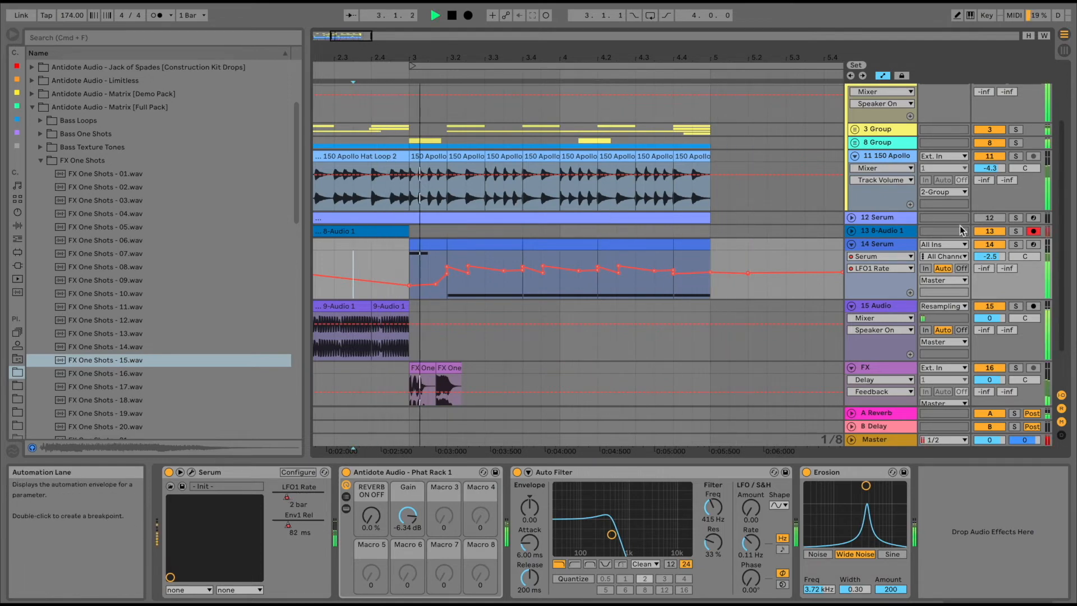
pyautogui.moveTo(598, 56); pyautogui.dragTo(598, 28)
pyautogui.press('space')
pyautogui.click(341, 230)
pyautogui.press('space')
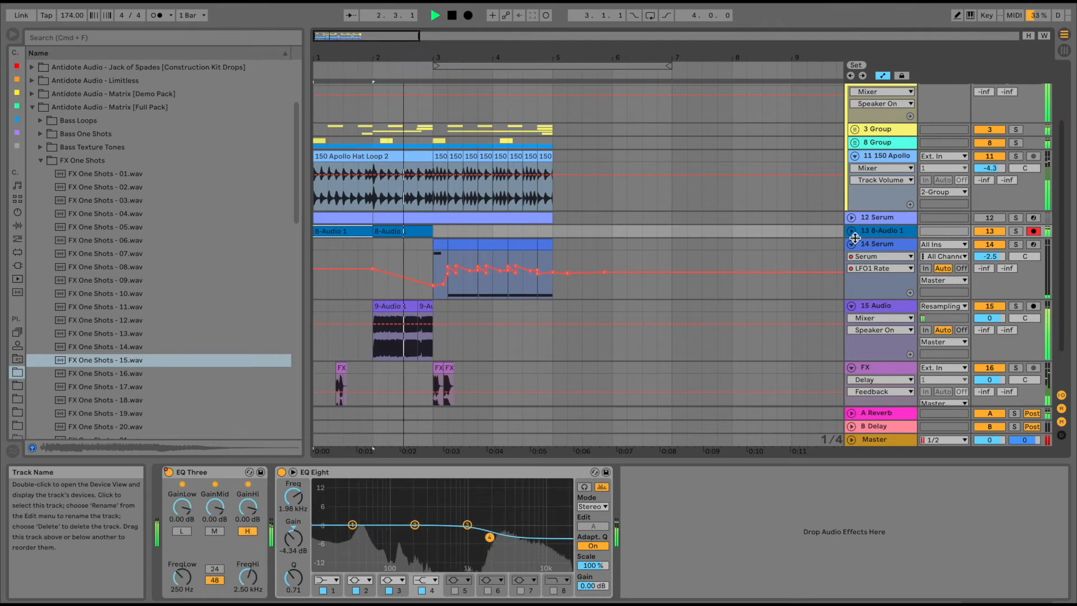
# Step: Turn off warping on the first 9-Audio 1 clip of track 15 and audition it from bar 2
pyautogui.click(397, 306)
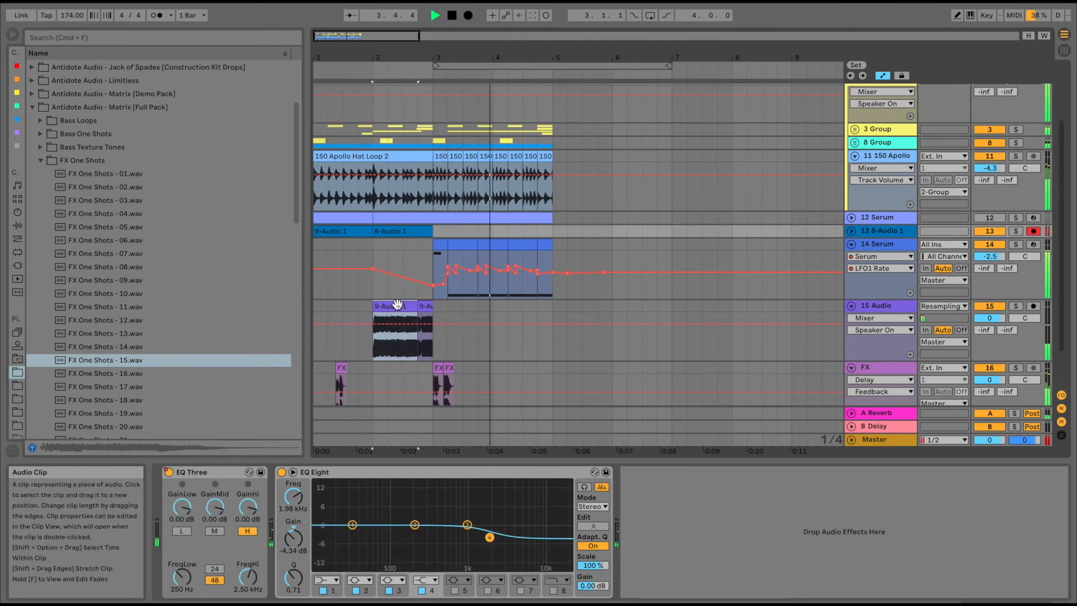
pyautogui.press('space')
pyautogui.press('space')
pyautogui.doubleClick(398, 307)
pyautogui.press('space')
pyautogui.press('space')
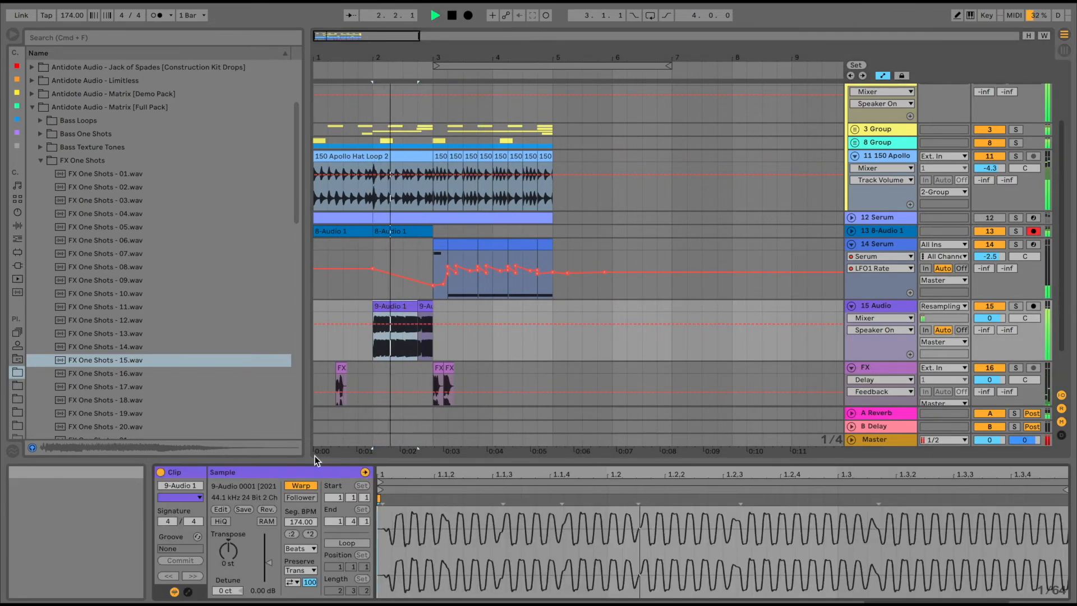
pyautogui.press('space')
pyautogui.click(299, 485)
pyautogui.press('space')
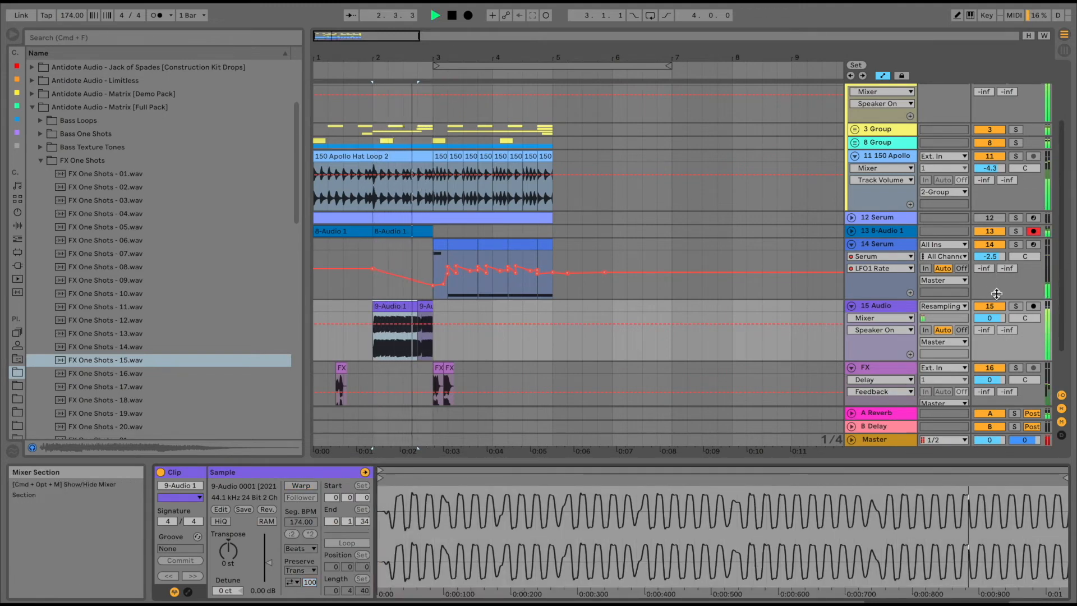
# Step: Solo track 15 and compare the clip warped and unwarped by undoing and redoing the warp change
pyautogui.click(1015, 306)
pyautogui.press('space')
pyautogui.press('super+z')
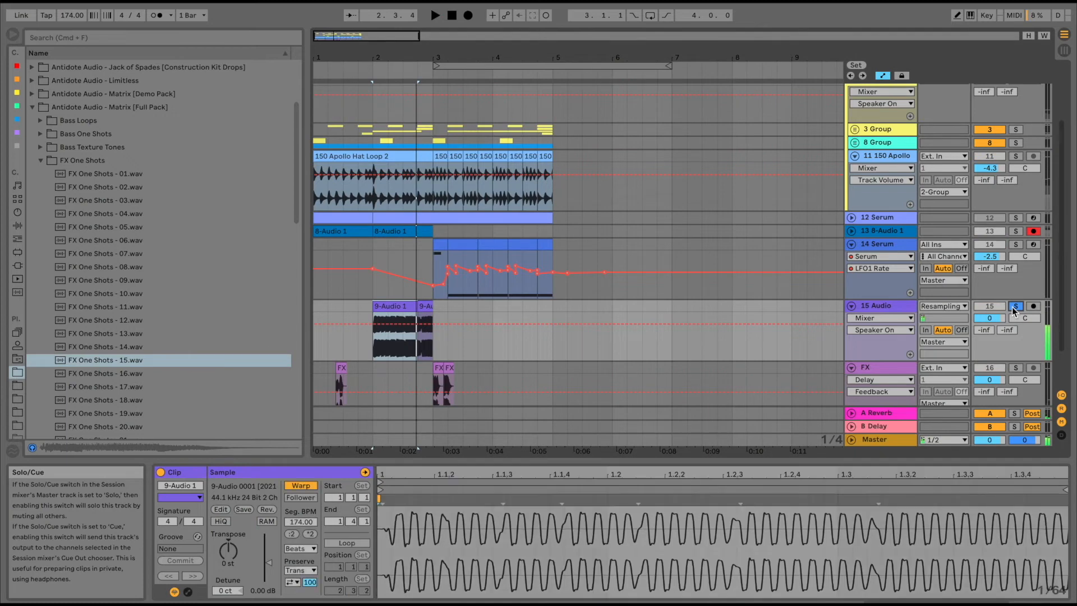
pyautogui.press('space')
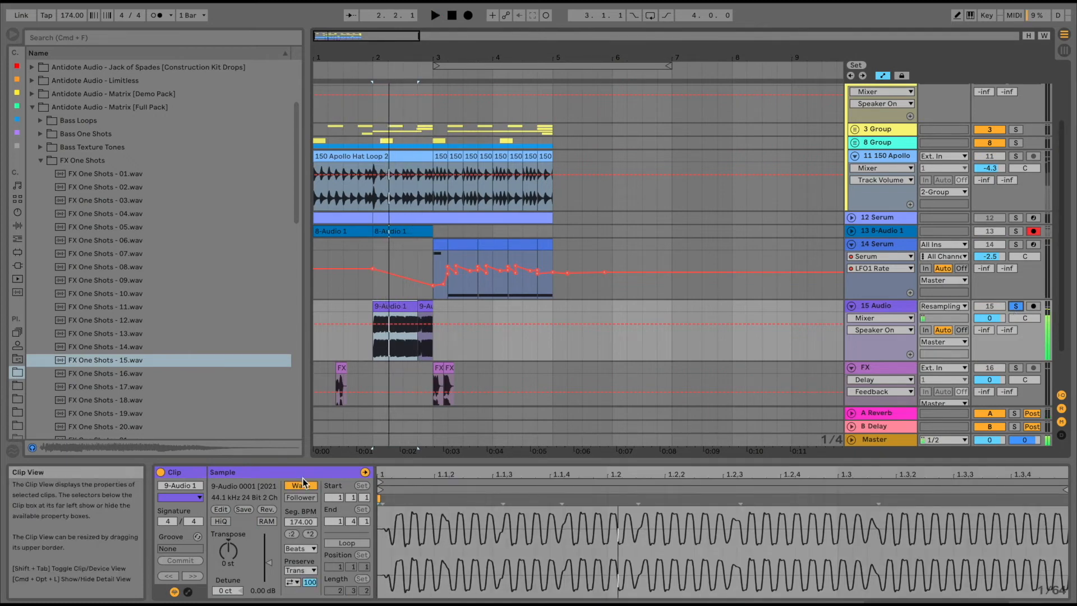
pyautogui.press('super+shift+z')
# Step: Collapse the 1 Audio and 2 Group tracks and play from bar 1 with all solos cleared
pyautogui.scroll(3, 349, 249)
pyautogui.scroll(1, 348, 250)
pyautogui.click(315, 213)
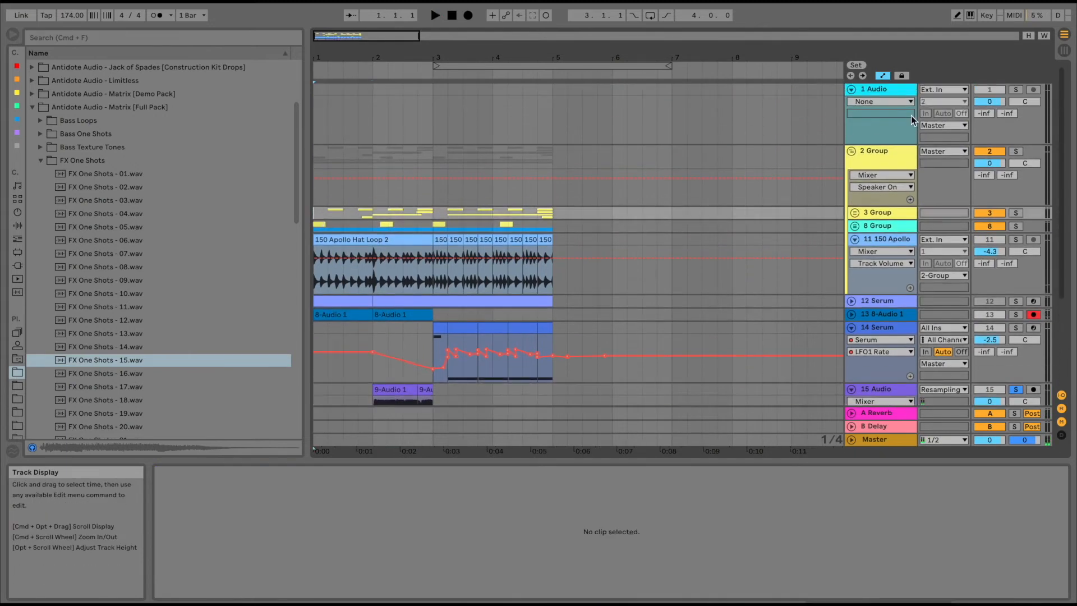
pyautogui.click(851, 89)
pyautogui.click(852, 103)
pyautogui.press('space')
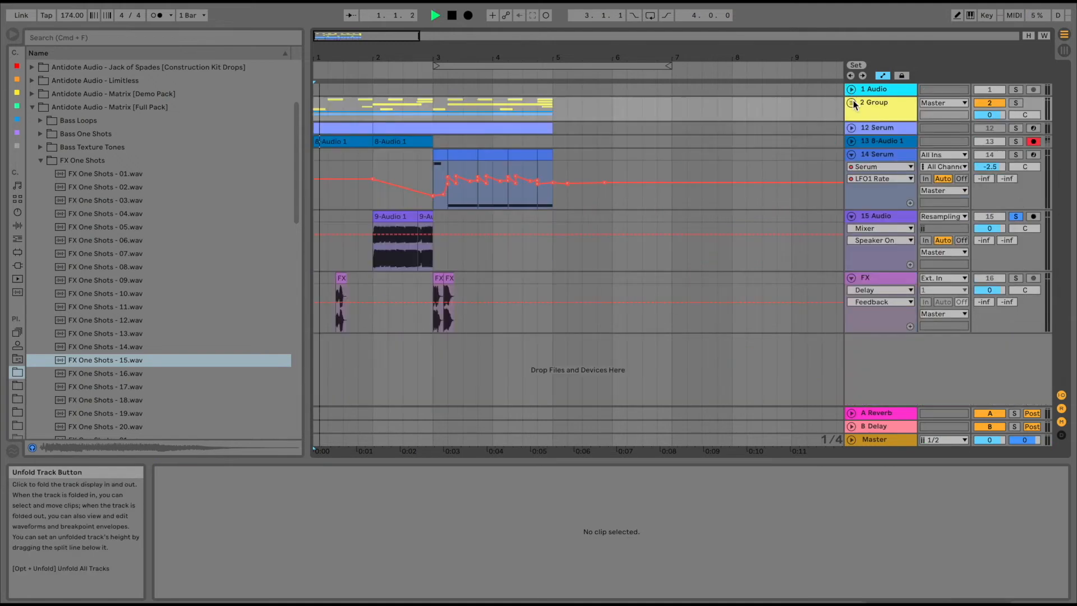
pyautogui.click(1017, 106)
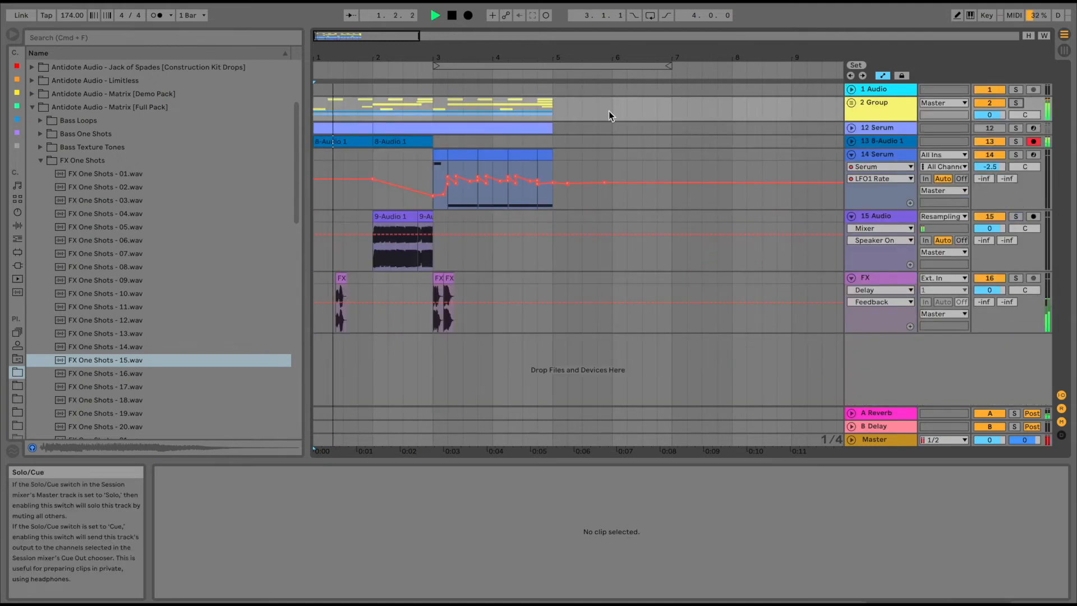
# Step: Lower the clip gain of the second FX one shot after bar 3 to -1.95 dB
pyautogui.click(877, 436)
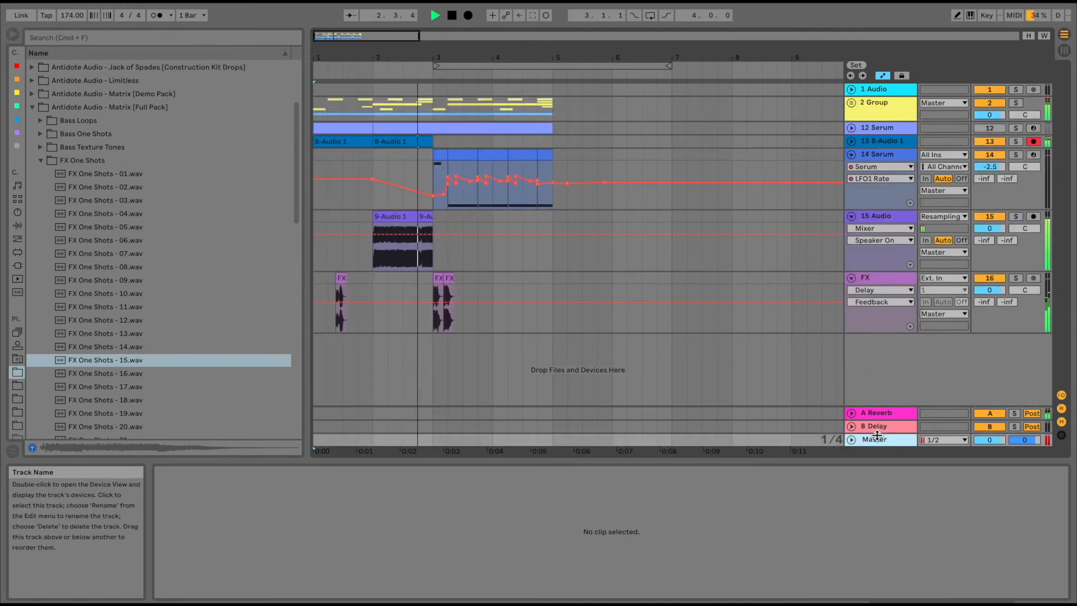
pyautogui.click(448, 279)
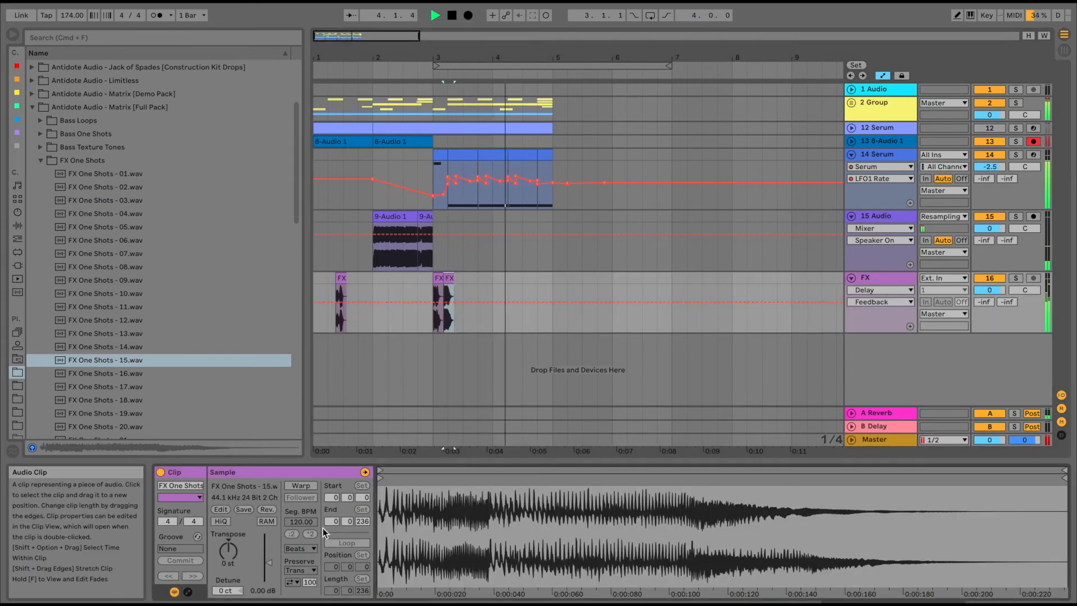
pyautogui.moveTo(268, 563); pyautogui.dragTo(269, 565)
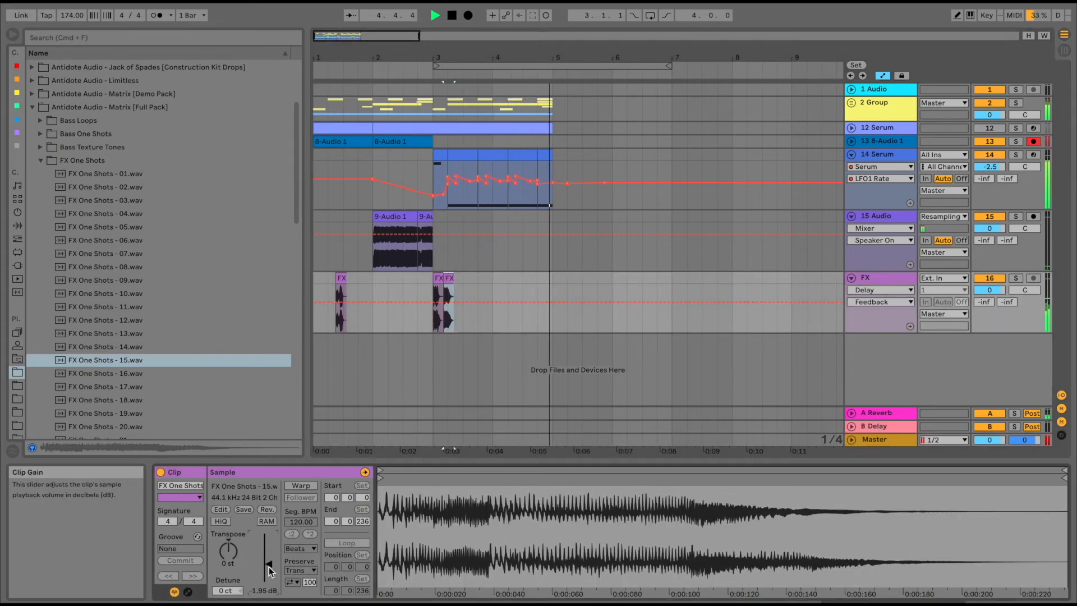
# Step: Solo track 14, show the Phat Rack 1 chain with its devices and unfold its Utility
pyautogui.click(1015, 155)
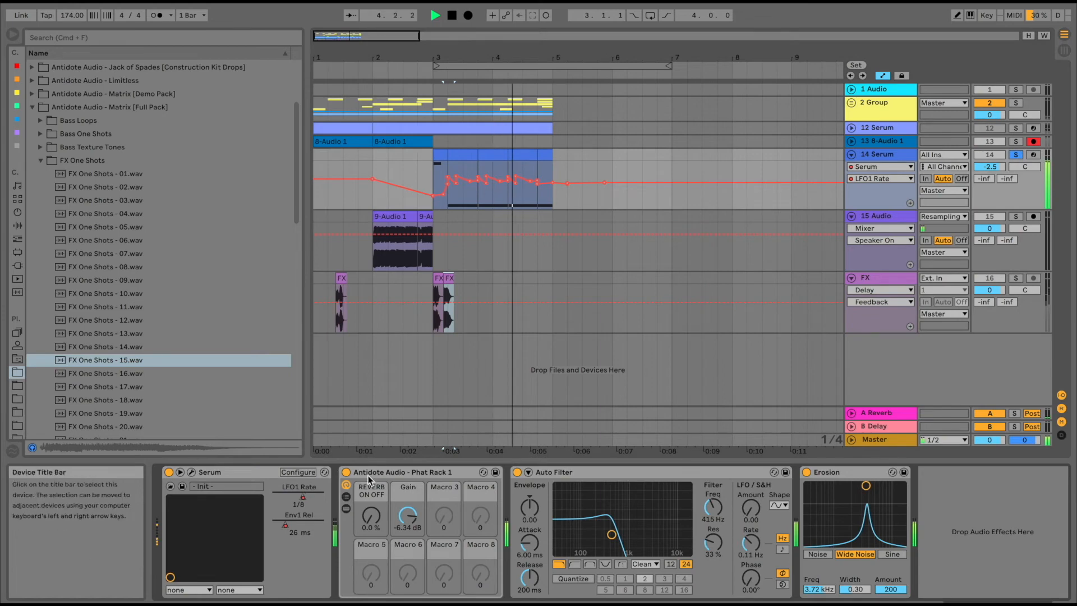
pyautogui.click(346, 496)
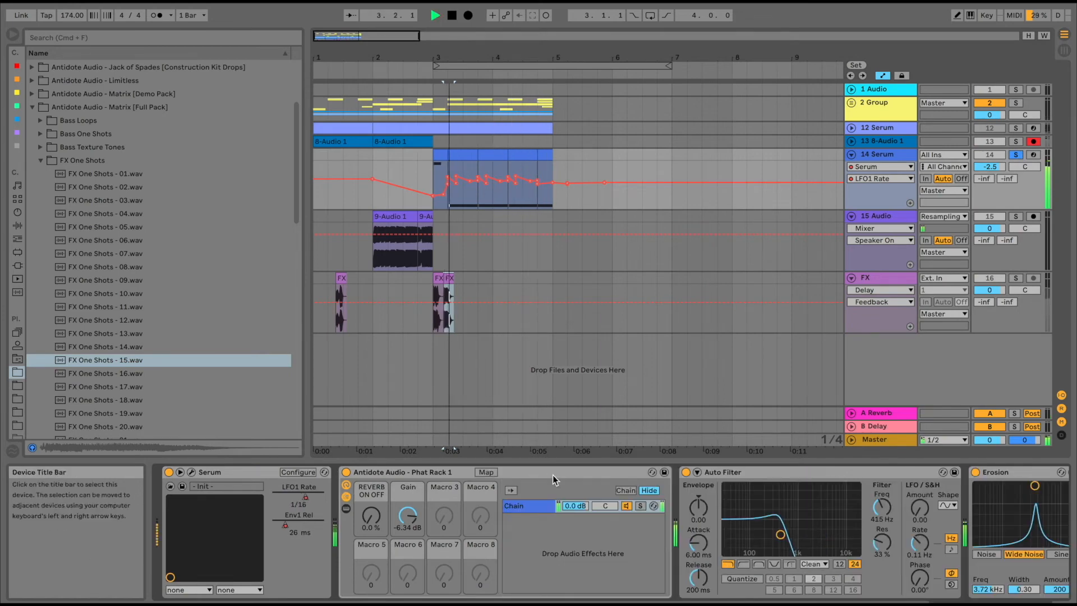
pyautogui.click(516, 505)
pyautogui.doubleClick(518, 507)
pyautogui.hscroll(3, 520, 507)
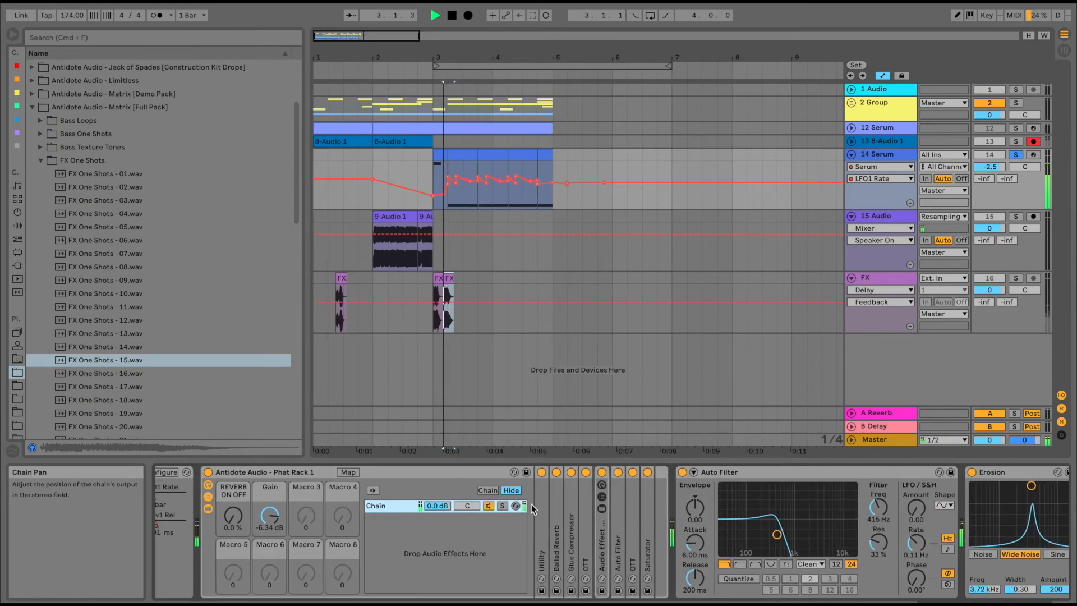
pyautogui.doubleClick(543, 507)
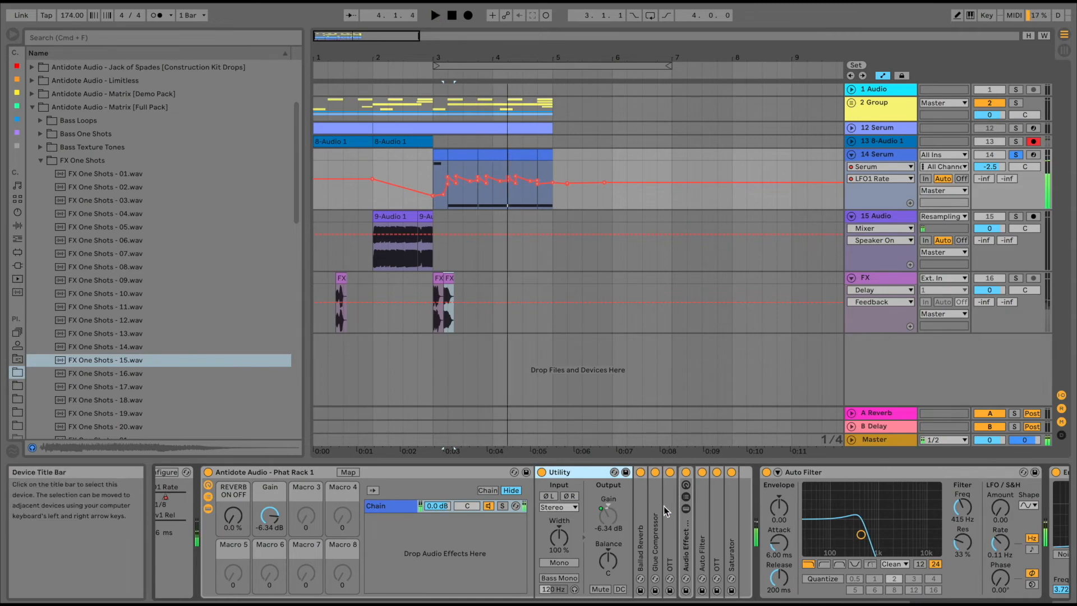
pyautogui.click(389, 507)
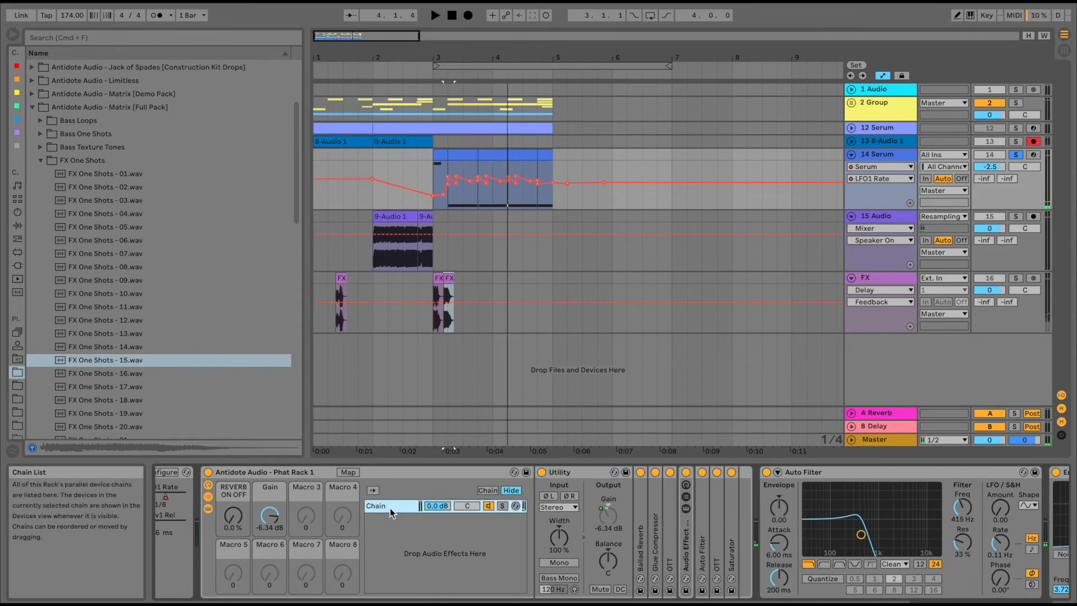
# Step: Unfold the nested Audio Effect Rack and inspect its LOW and MID and HIG chains during playback
pyautogui.doubleClick(688, 534)
pyautogui.hscroll(3, 617, 527)
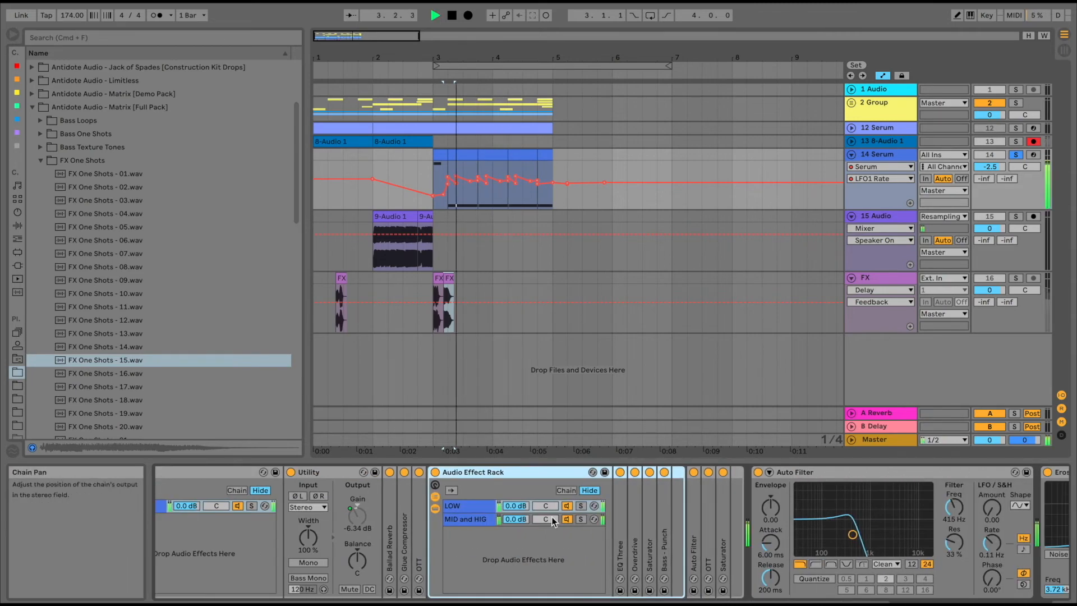
pyautogui.click(486, 510)
pyautogui.press('space')
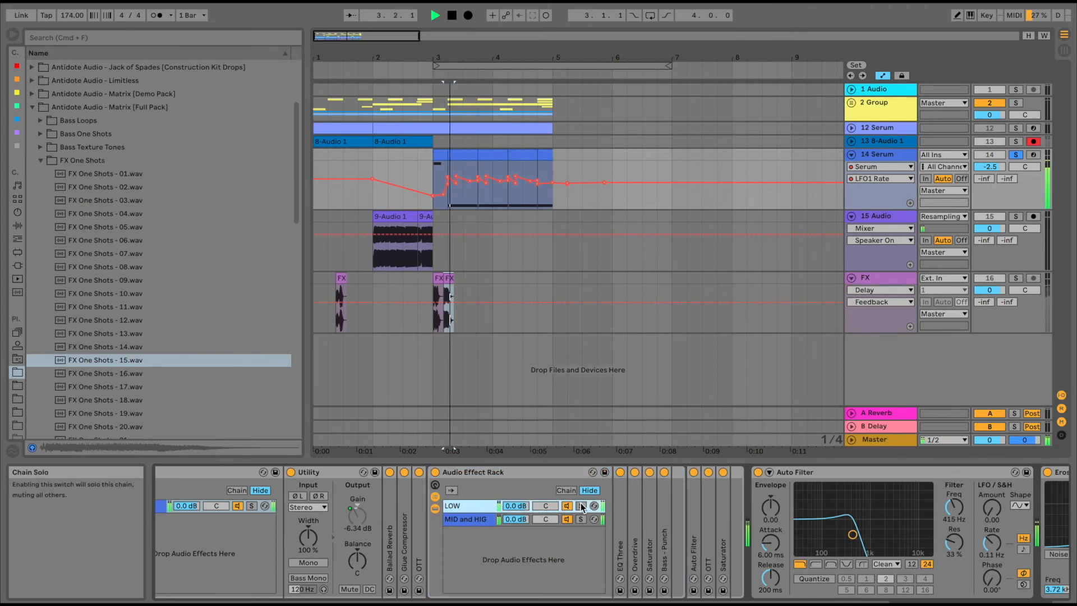
pyautogui.click(472, 519)
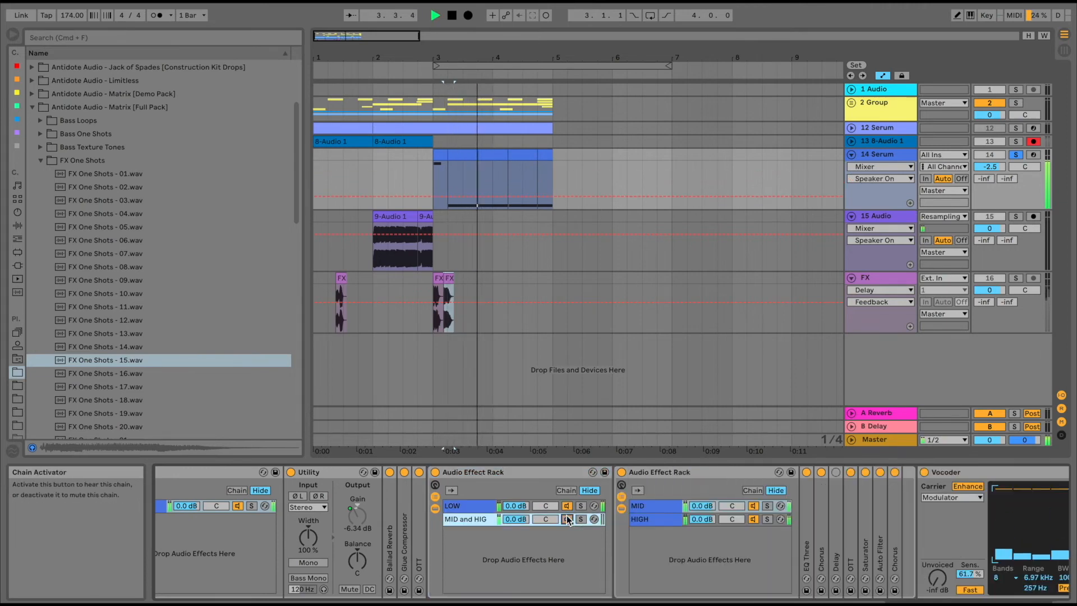
pyautogui.press('space')
pyautogui.click(470, 506)
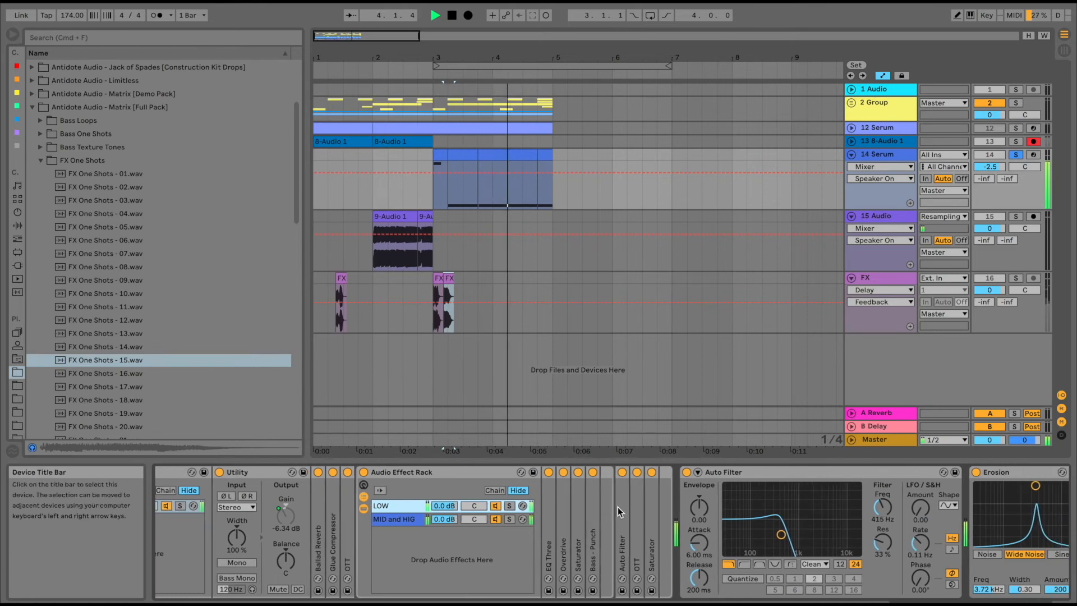
# Step: Toggle the Auto Filter, OTT and Saturator after the nested rack to compare the bass with and without them
pyautogui.click(625, 474)
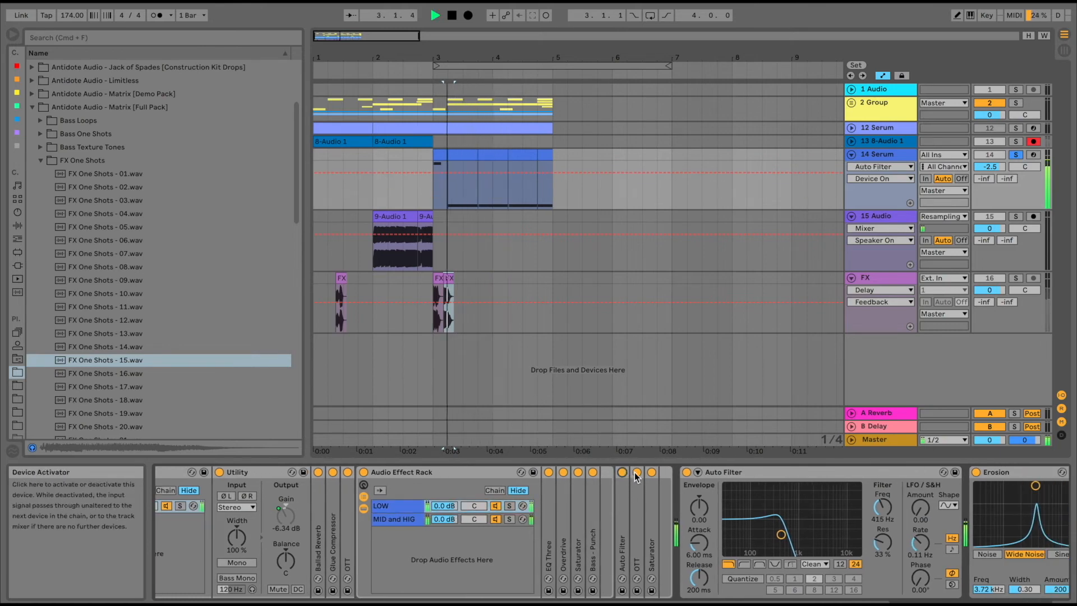
pyautogui.click(637, 473)
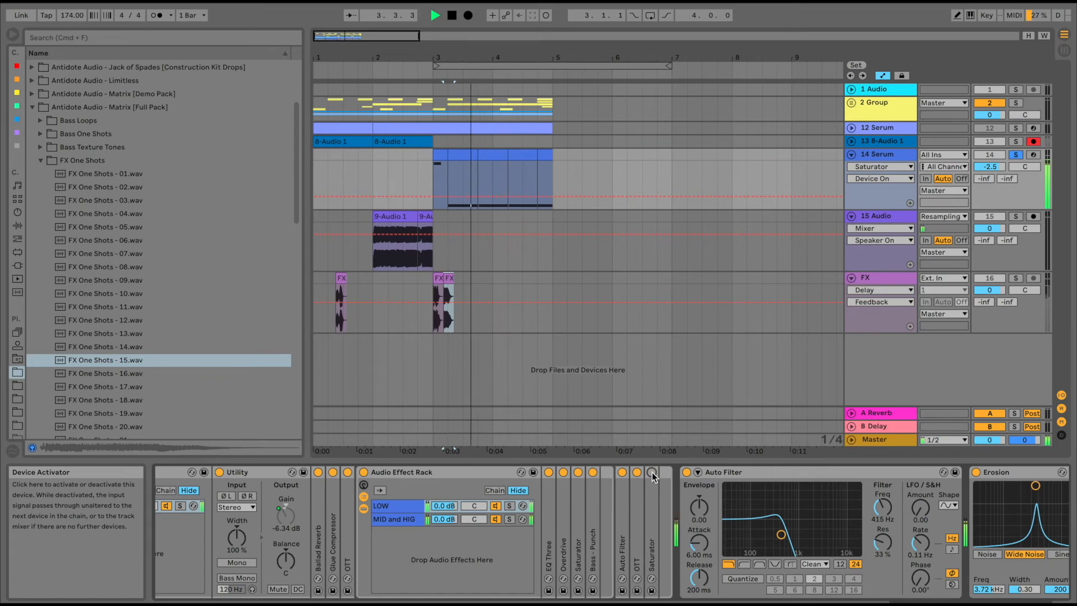
pyautogui.click(651, 473)
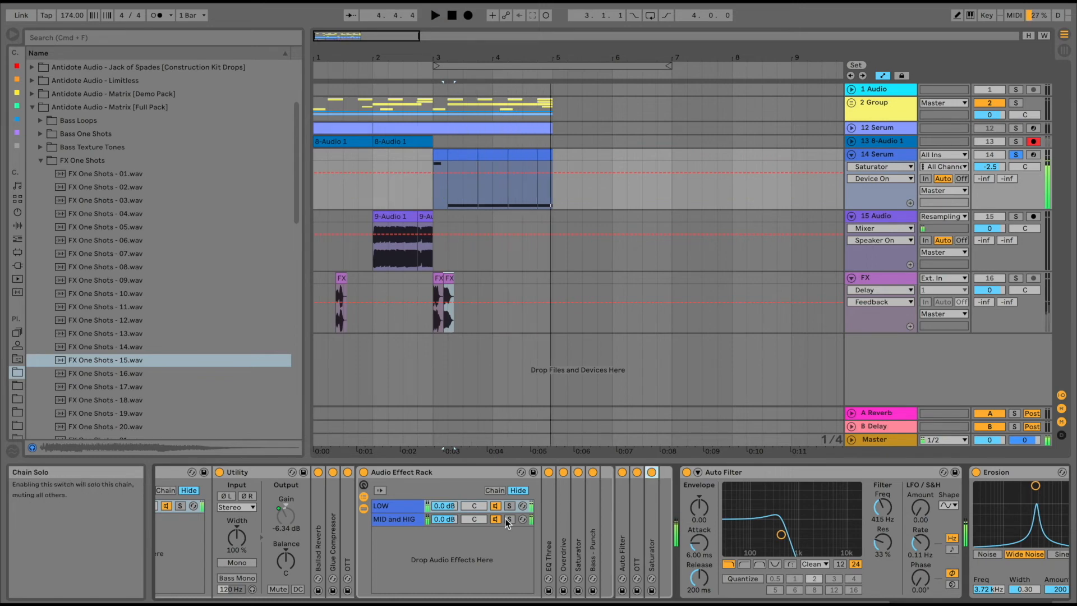
# Step: Add an Overdrive between the Saturator and the last Auto Filter in track 14's chain, and play the loop
pyautogui.click(392, 517)
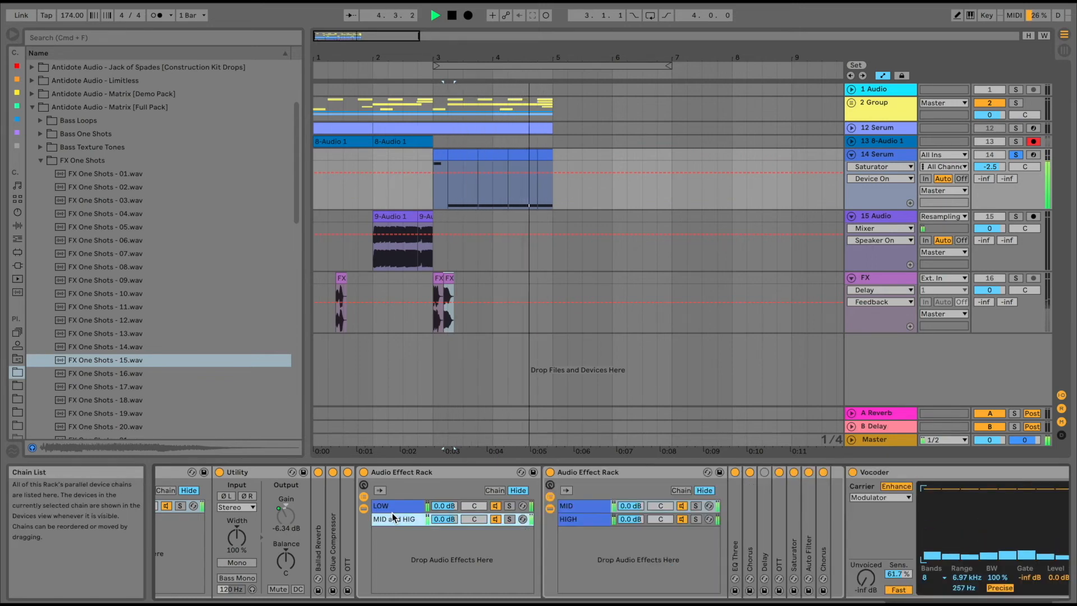
pyautogui.click(393, 517)
pyautogui.click(654, 502)
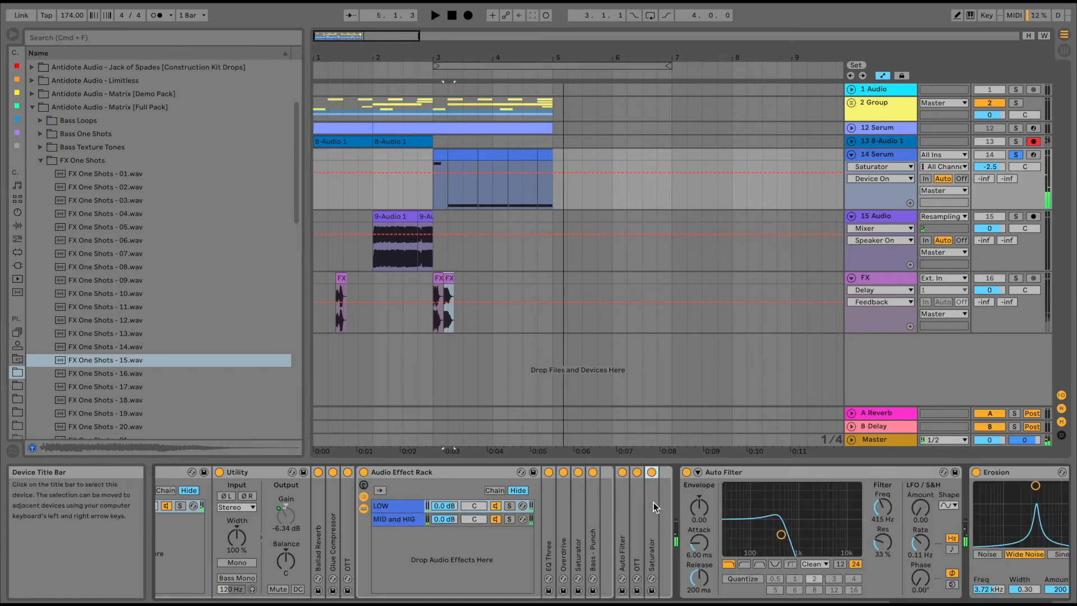
pyautogui.click(17, 226)
pyautogui.scroll(-5, 103, 337)
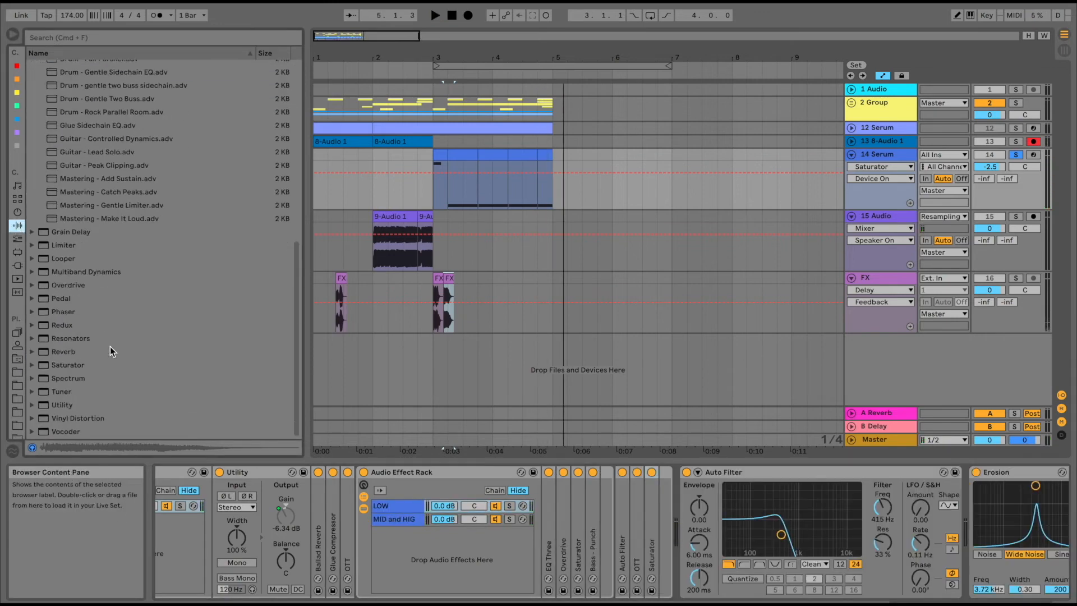
pyautogui.moveTo(65, 285); pyautogui.dragTo(657, 513)
pyautogui.press('space')
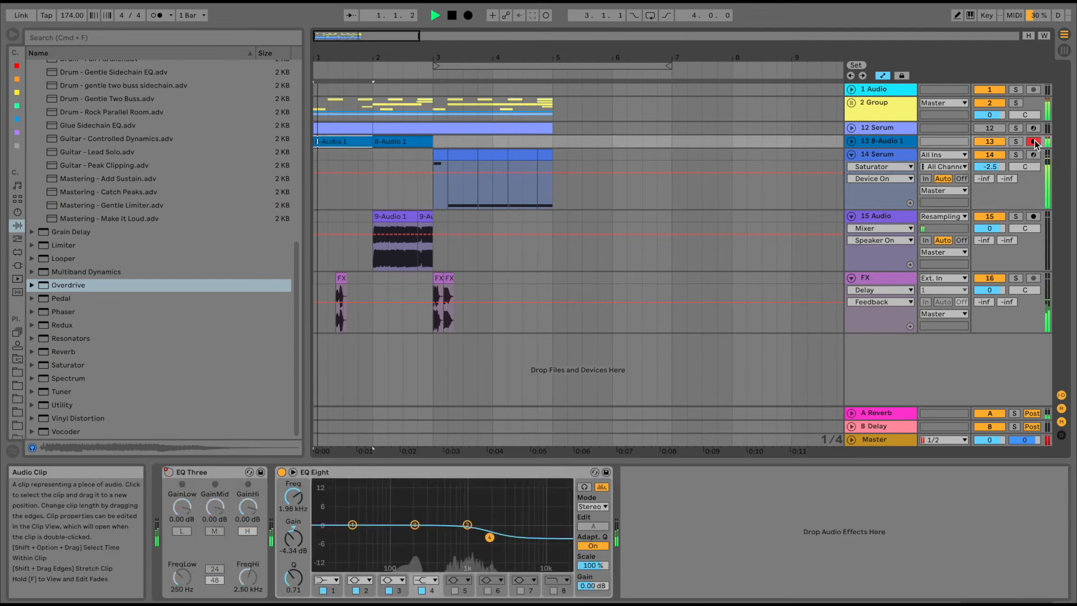
# Step: Set track 14's volume to 0.8 dB and its Erosion to 2.75 kHz with an amount of 45.2
pyautogui.moveTo(993, 164); pyautogui.dragTo(993, 156)
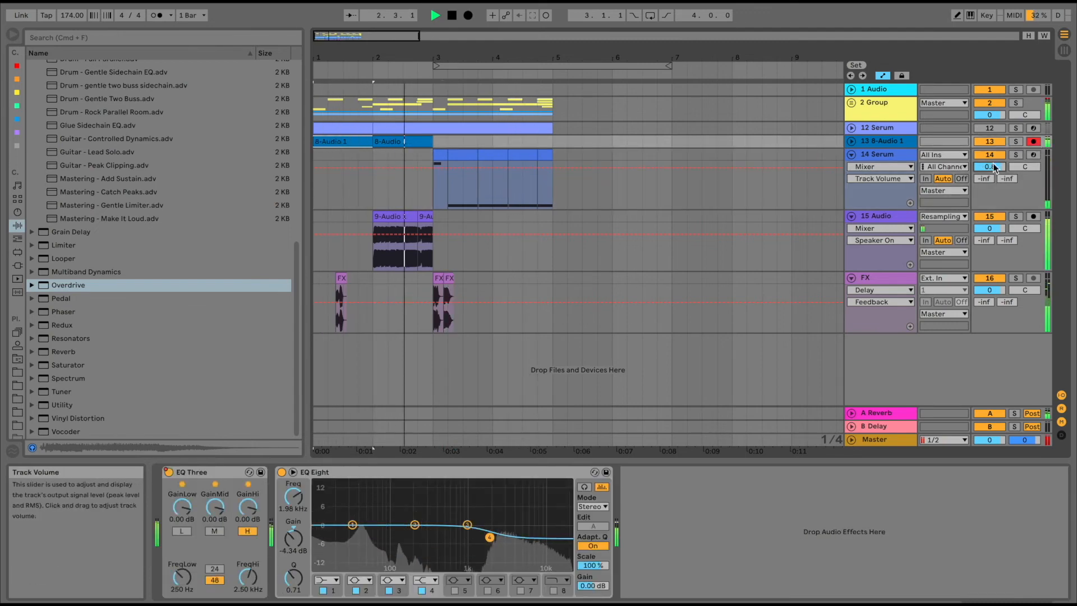
pyautogui.click(903, 162)
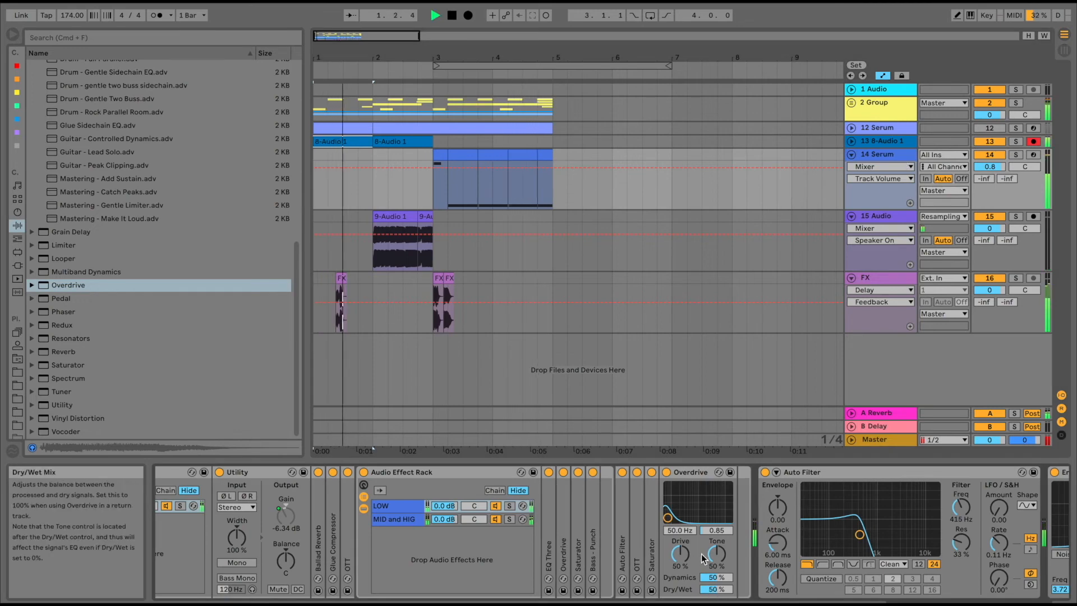
pyautogui.hscroll(5, 701, 556)
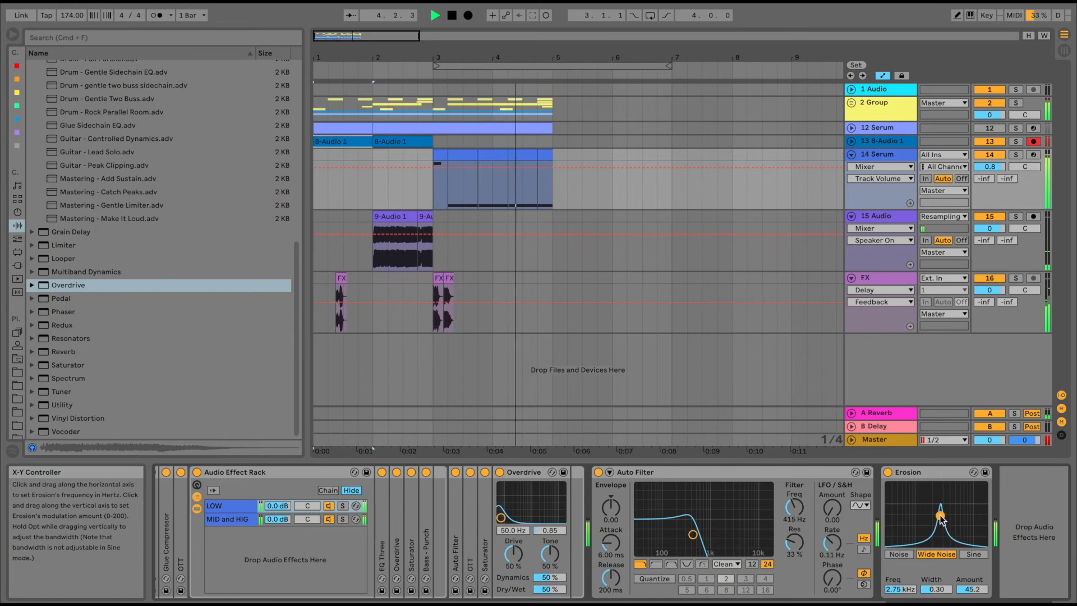
# Step: Open Serum on track 14 and reshape LFO 1 into a held peak that falls to zero at about 70% of the cycle
pyautogui.hscroll(-15, 436, 508)
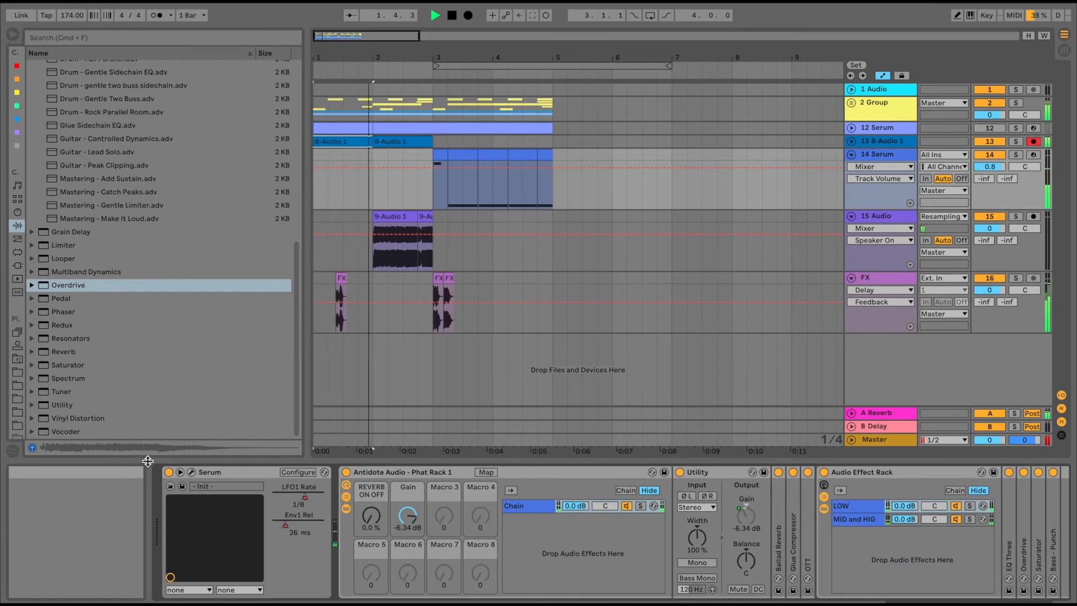
pyautogui.click(192, 474)
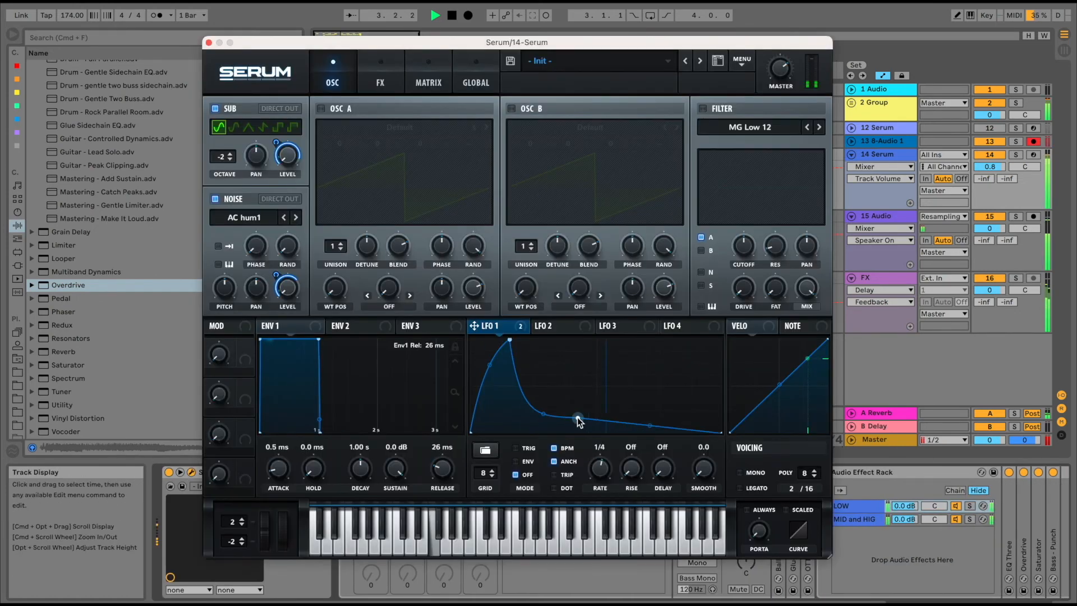
pyautogui.moveTo(547, 433); pyautogui.dragTo(545, 341)
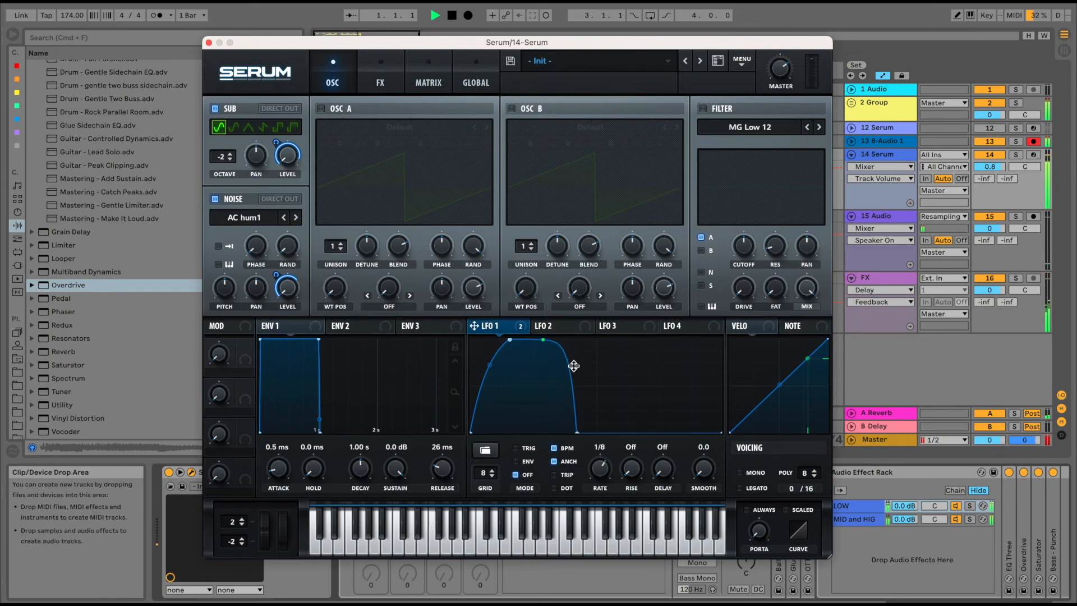
pyautogui.moveTo(479, 38); pyautogui.dragTo(479, 147)
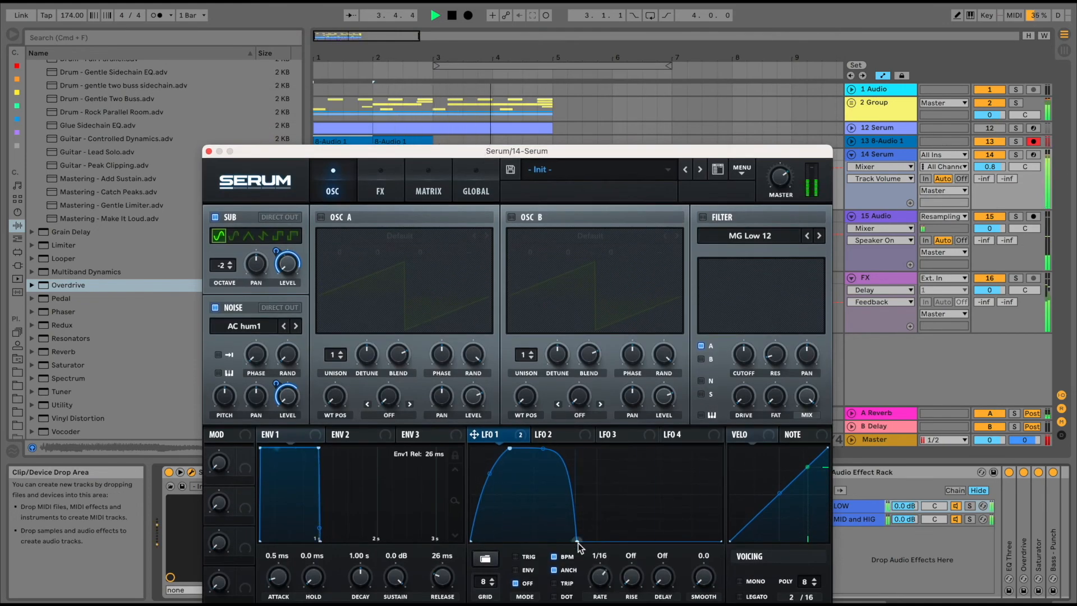
pyautogui.moveTo(578, 541); pyautogui.dragTo(651, 542)
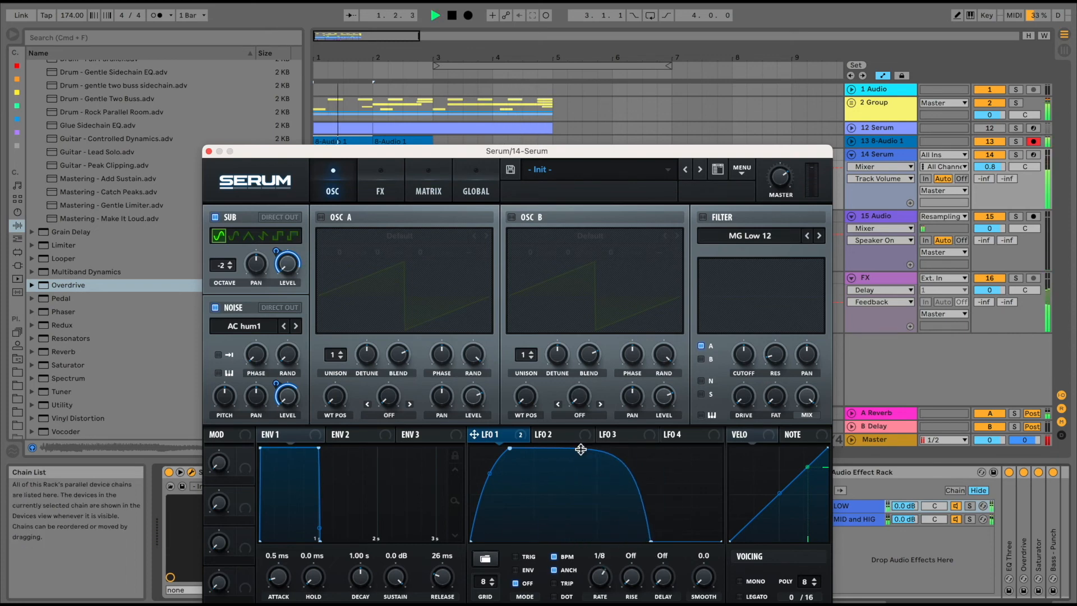
# Step: Try lowering the end of LFO 1's held peak slightly and bending the falling segment inward during playback
pyautogui.moveTo(581, 448); pyautogui.dragTo(580, 473)
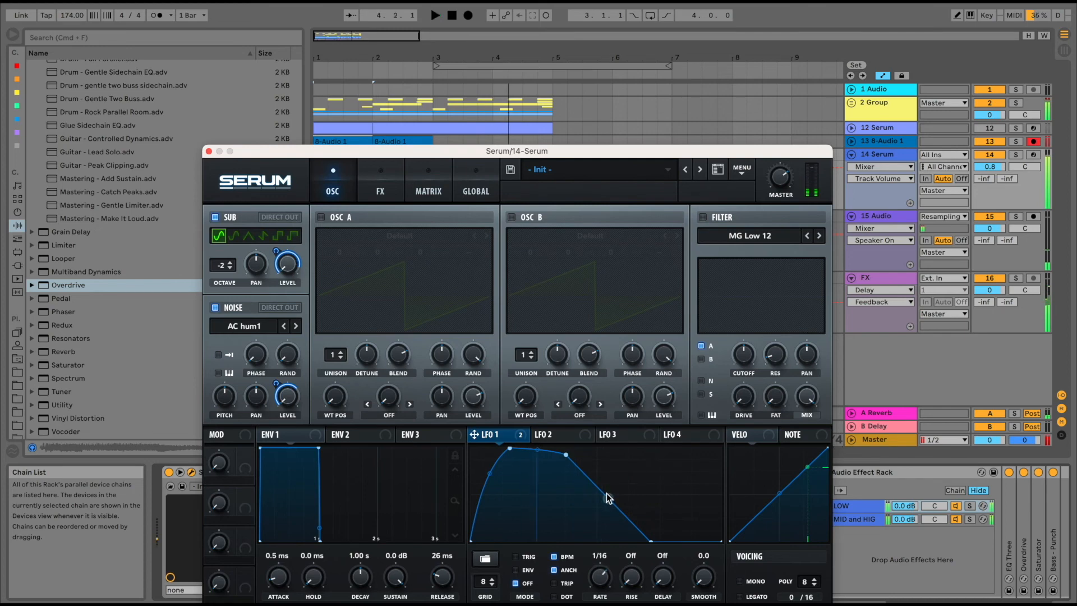
pyautogui.moveTo(609, 497); pyautogui.dragTo(602, 519)
pyautogui.press('space')
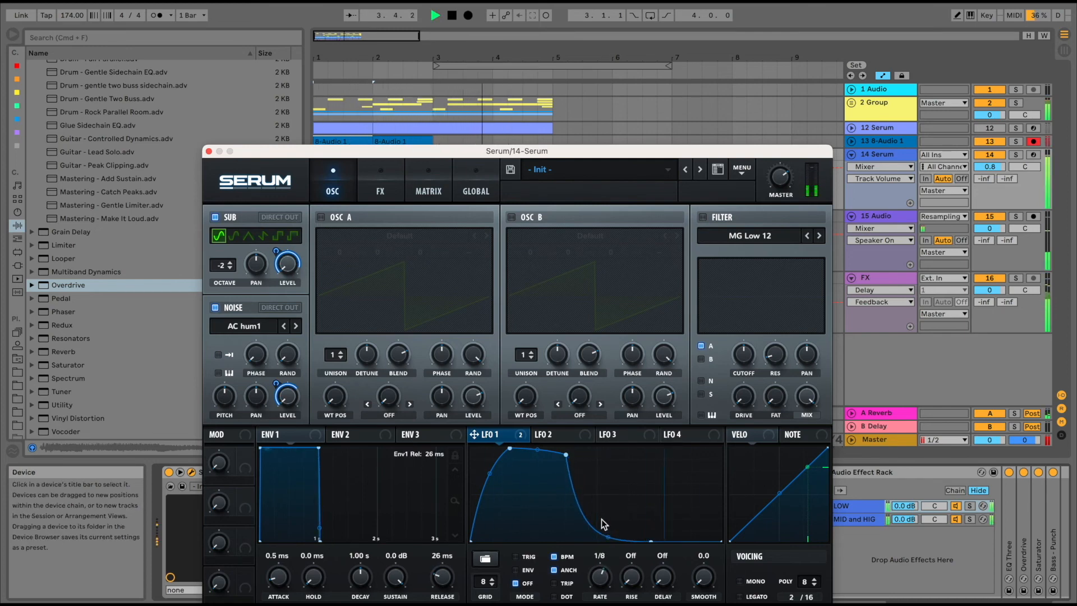
# Step: Lower the Dry/Wet mix of the new Overdrive on track 14 to 9%
pyautogui.press('space')
pyautogui.hscroll(15, 872, 533)
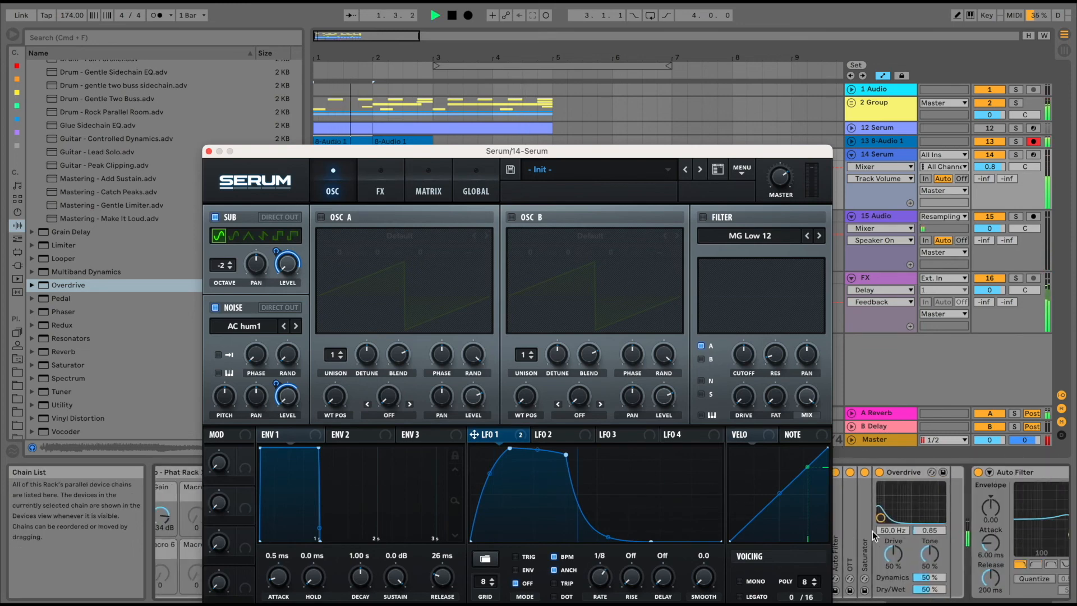
pyautogui.moveTo(928, 585); pyautogui.dragTo(928, 593)
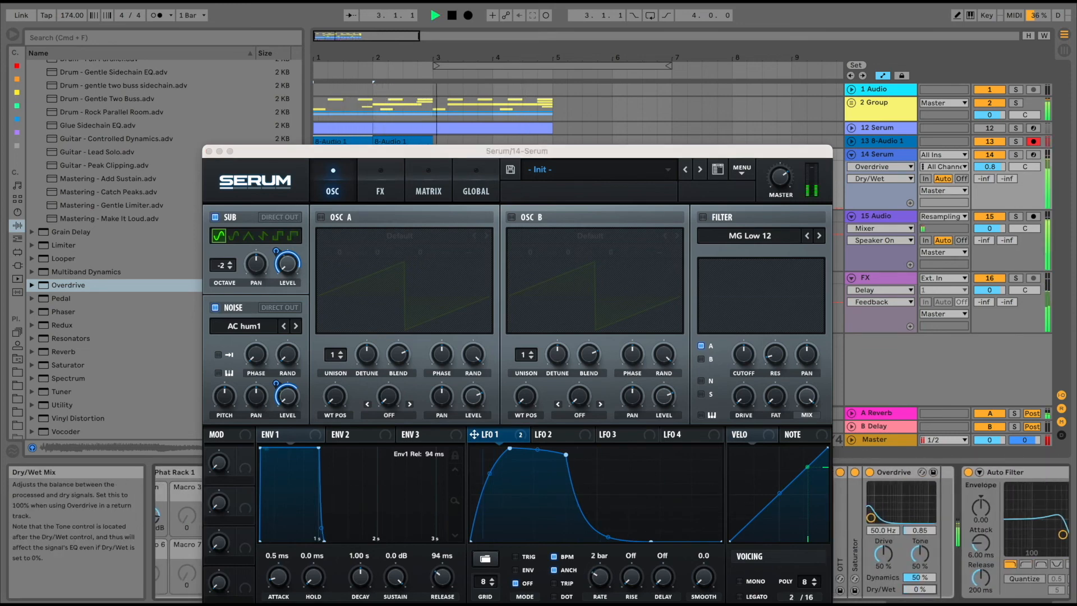
# Step: Remove the extra points after LFO 1's peak and bend the fall outward into one rounded slope
pyautogui.click(566, 455)
pyautogui.doubleClick(566, 455)
pyautogui.moveTo(579, 496); pyautogui.dragTo(578, 488)
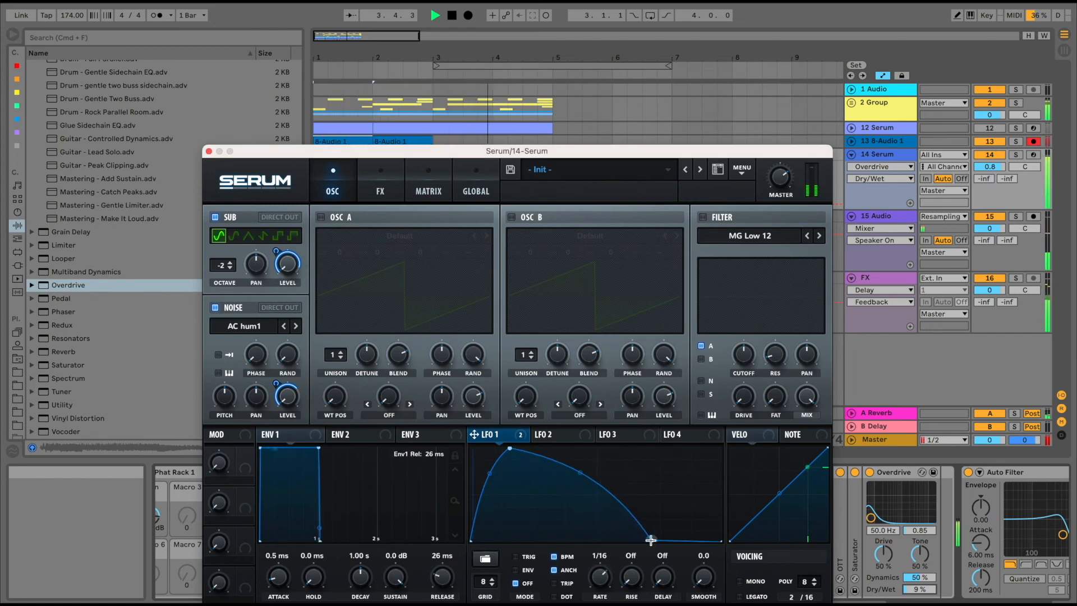
# Step: Solo track 14, audition Serum's other sub oscillator waveforms up to the last pulse shape, and close Serum
pyautogui.click(234, 236)
pyautogui.moveTo(407, 150); pyautogui.dragTo(404, 216)
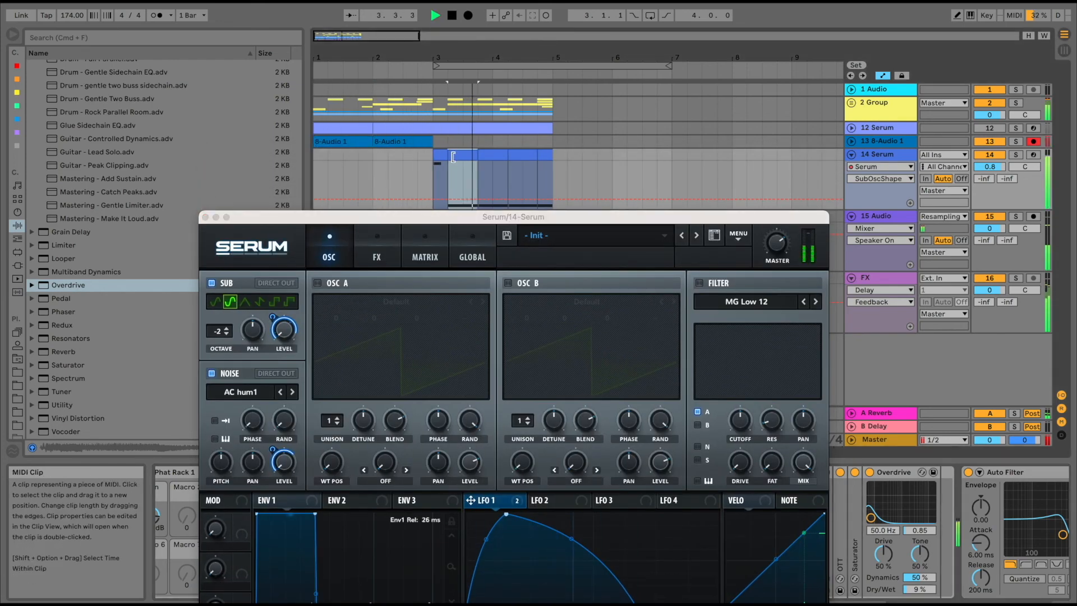
pyautogui.click(1016, 155)
pyautogui.press('space')
pyautogui.press('space')
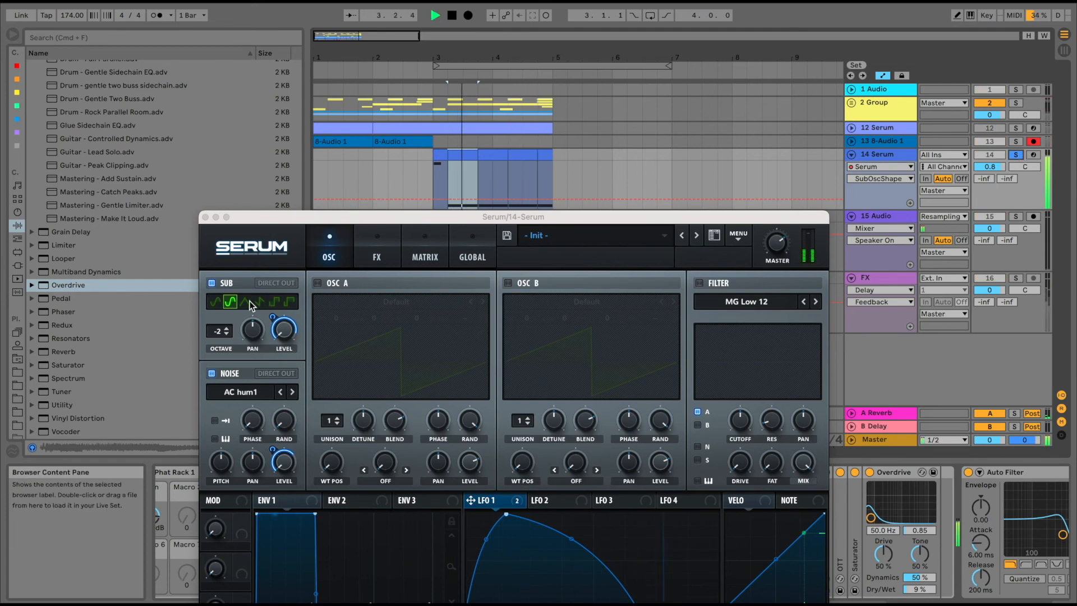
pyautogui.click(250, 301)
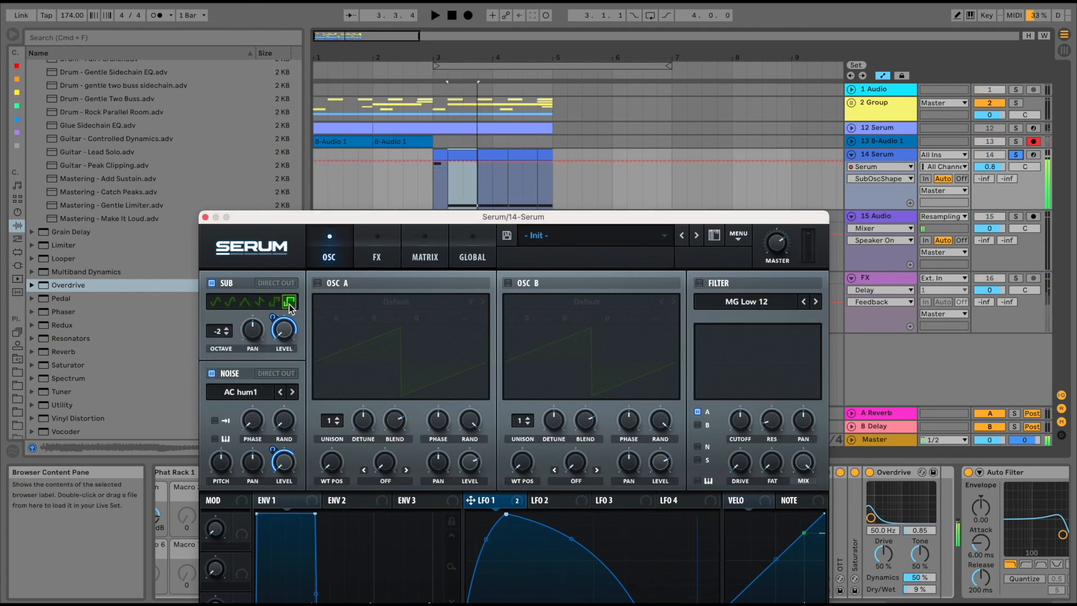
pyautogui.click(205, 217)
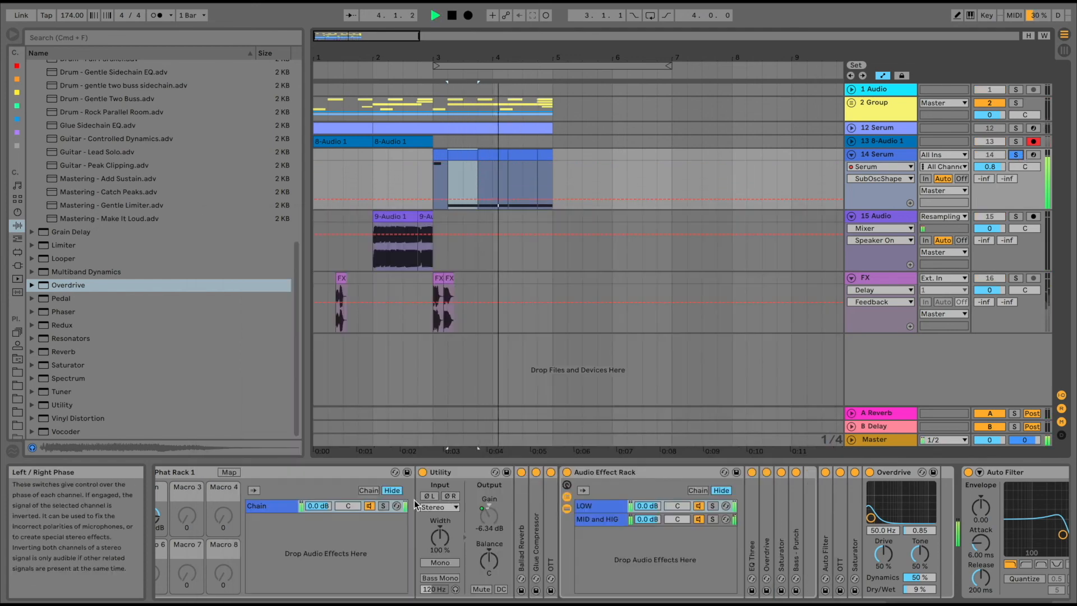
# Step: Toggle the whole Phat Rack 1 off and on during playback to compare the dry and processed bass
pyautogui.click(345, 472)
pyautogui.press('space')
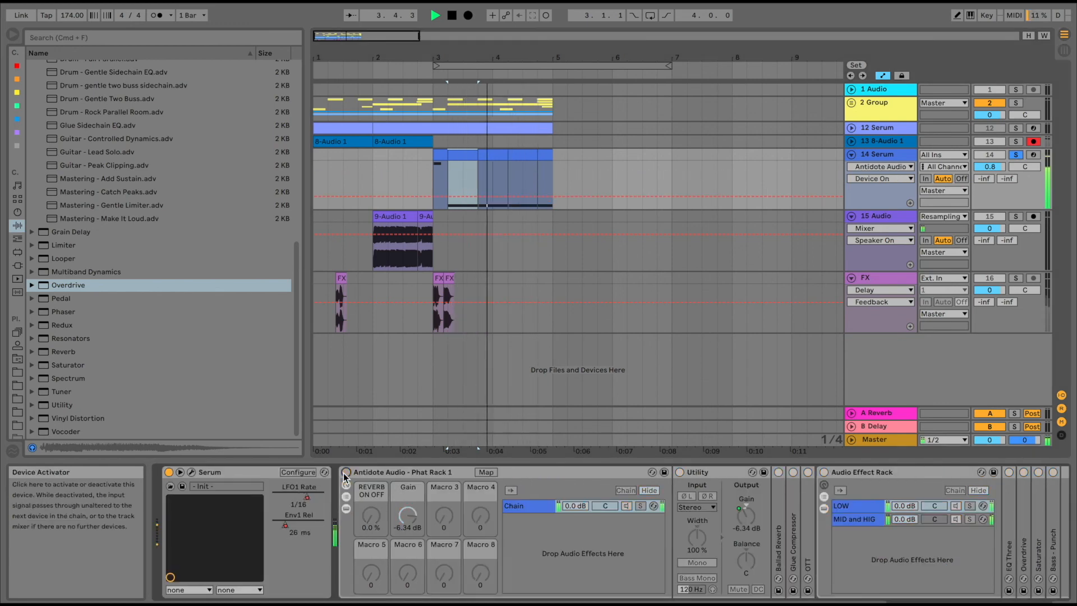
pyautogui.press('space')
pyautogui.press('space')
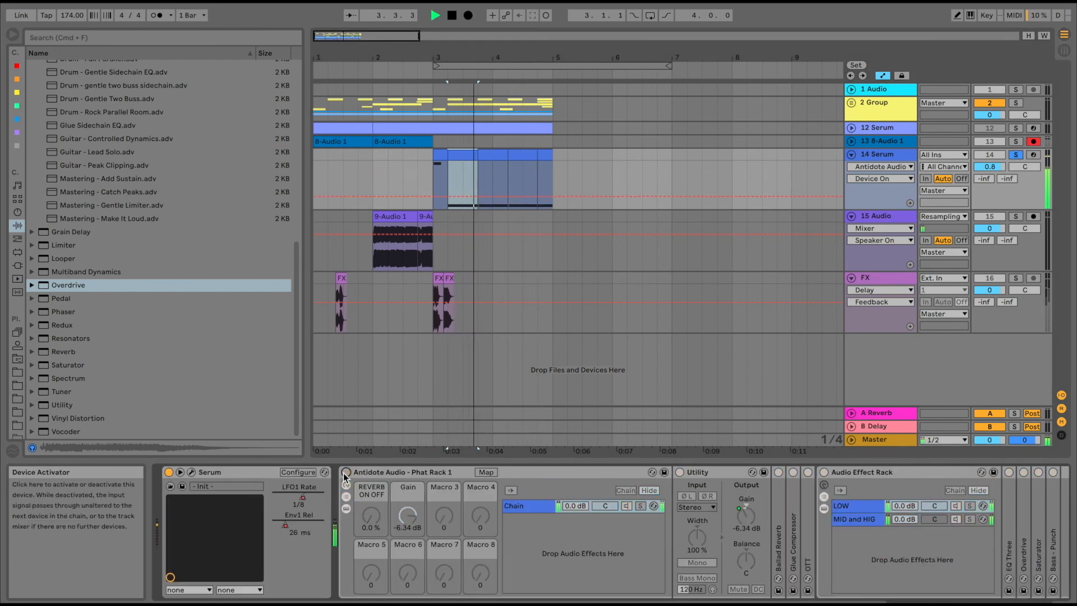
pyautogui.click(344, 473)
pyautogui.press('space')
pyautogui.press('space')
# Step: Turn off the OTT after the nested rack and compare the bass with the neighbouring Saturator bypassed
pyautogui.hscroll(6, 668, 549)
pyautogui.hscroll(5, 667, 549)
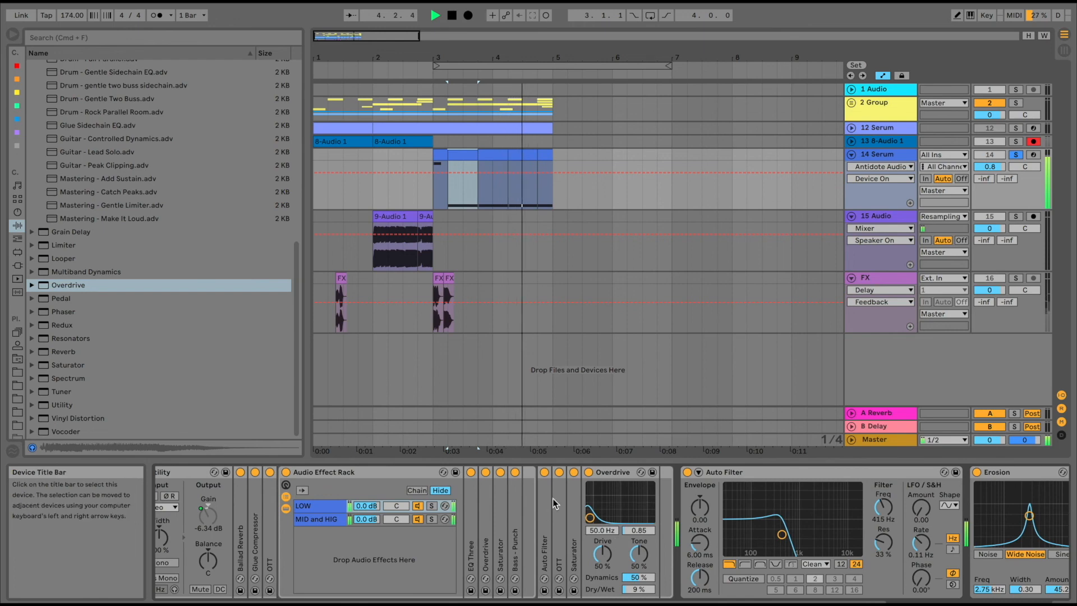
pyautogui.click(559, 472)
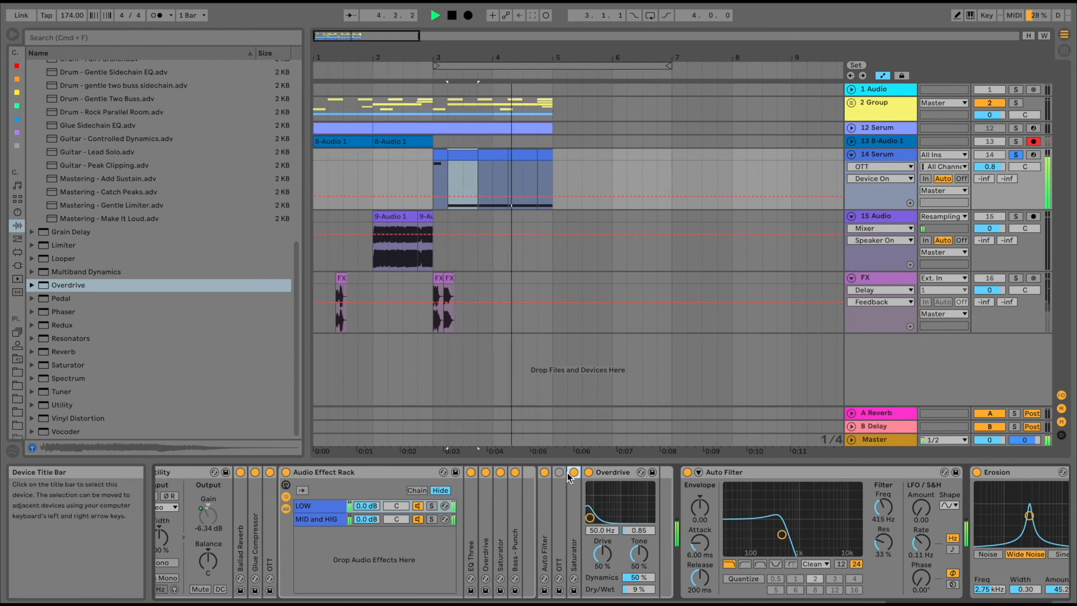
pyautogui.press('space')
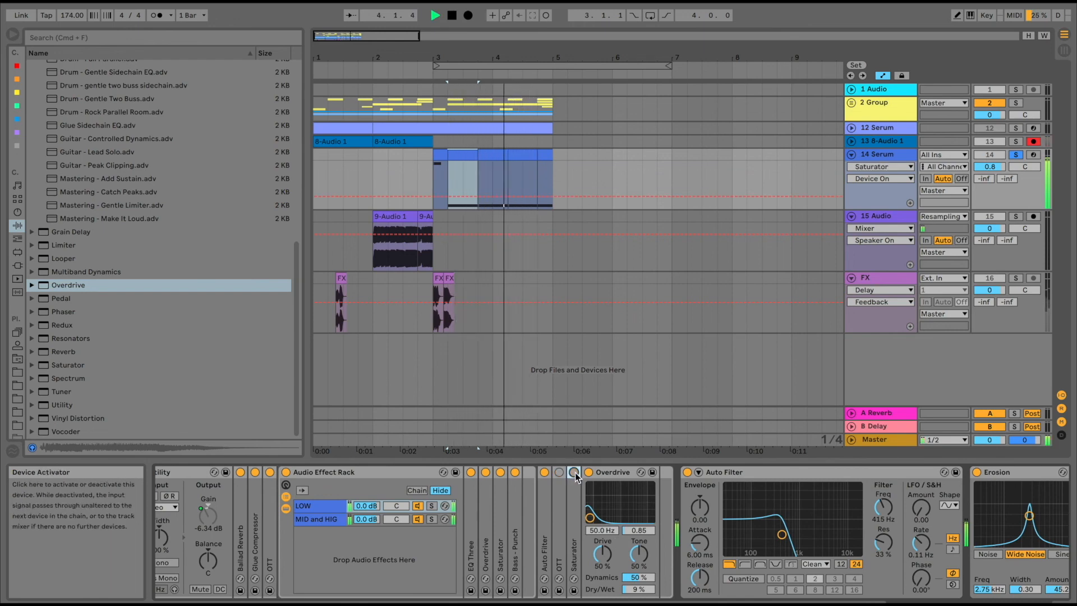
# Step: Lower the last Auto Filter's cutoff to 83.8 Hz with 27% resonance, and unsolo track 14 to hear it in the full loop
pyautogui.moveTo(781, 534); pyautogui.dragTo(738, 536)
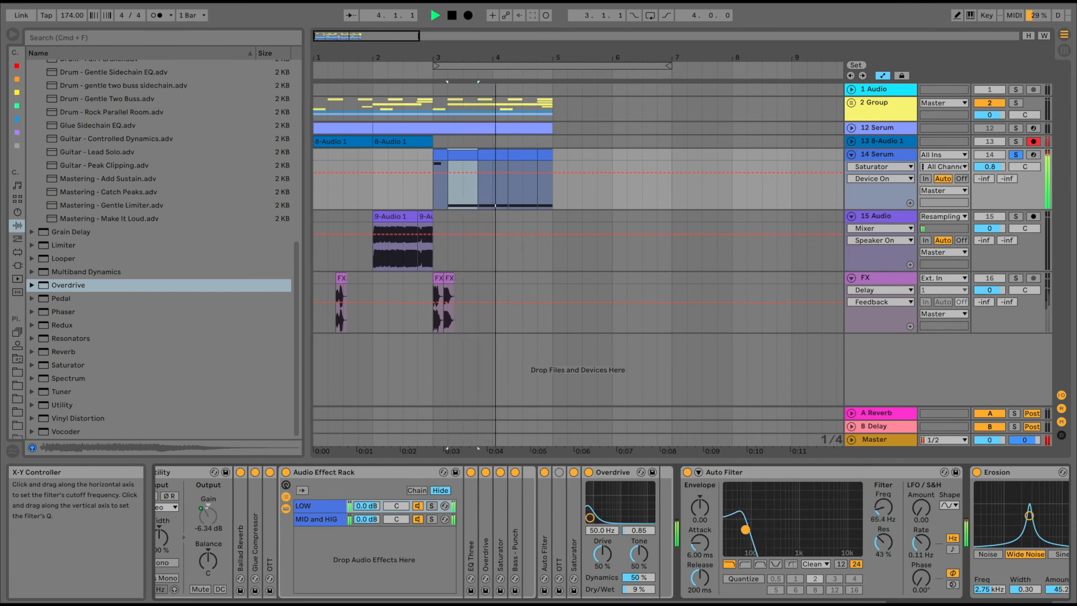
pyautogui.click(1015, 155)
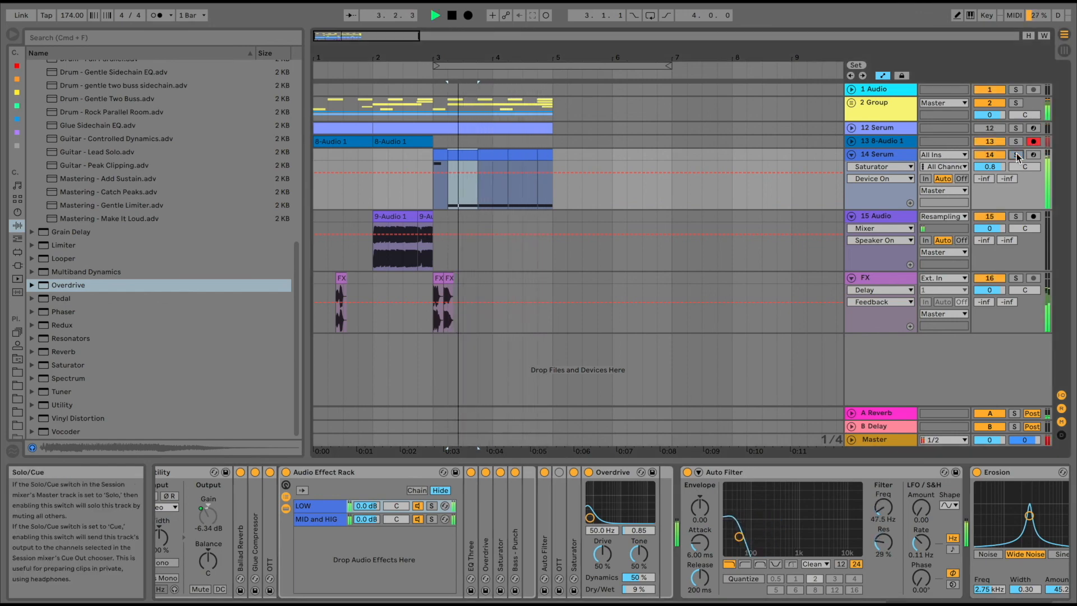
pyautogui.click(315, 157)
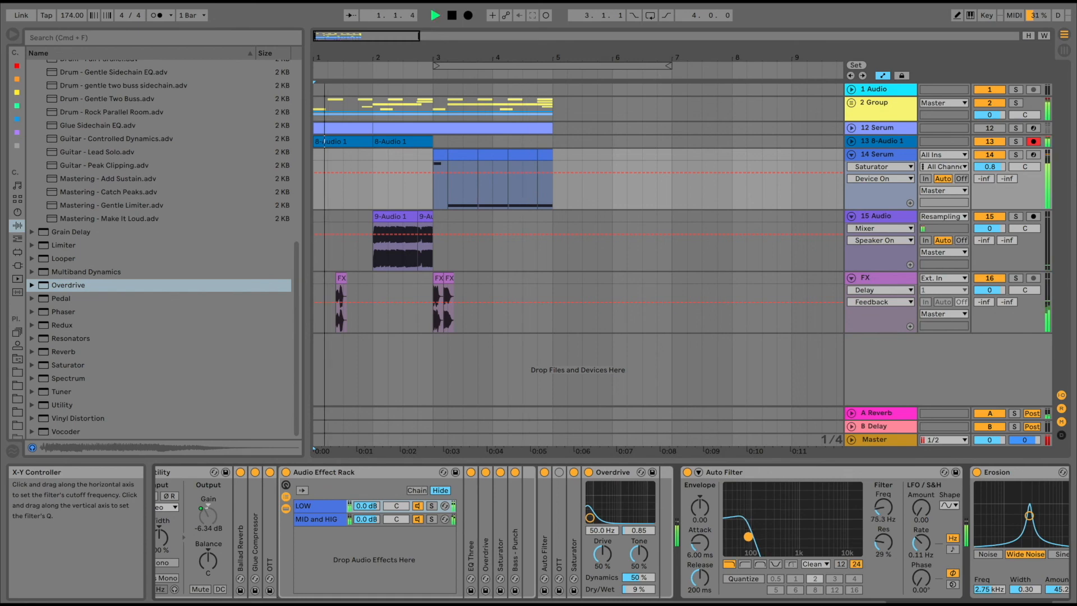
pyautogui.moveTo(727, 506); pyautogui.dragTo(733, 507)
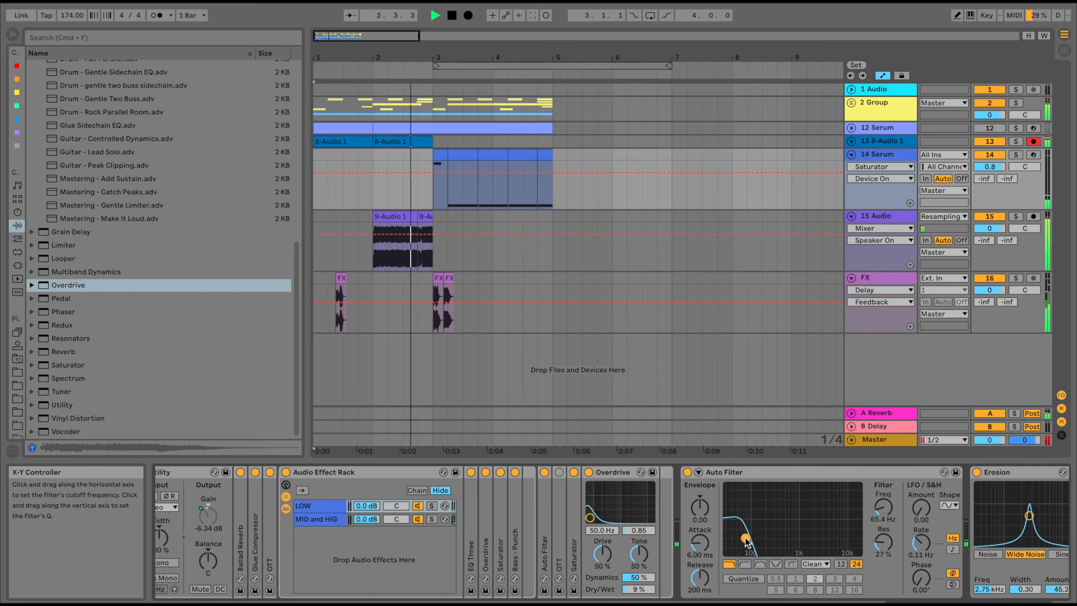
pyautogui.moveTo(744, 538); pyautogui.dragTo(751, 538)
pyautogui.press('space')
# Step: Add a Saturator to the Master track and start playback near the beginning of the loop
pyautogui.click(321, 155)
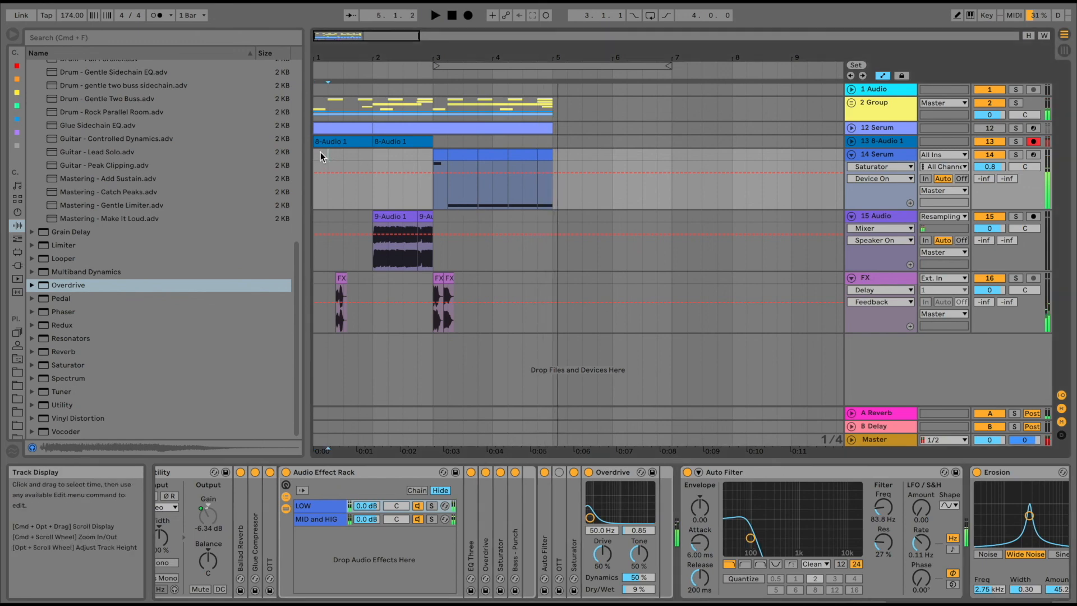
pyautogui.click(887, 443)
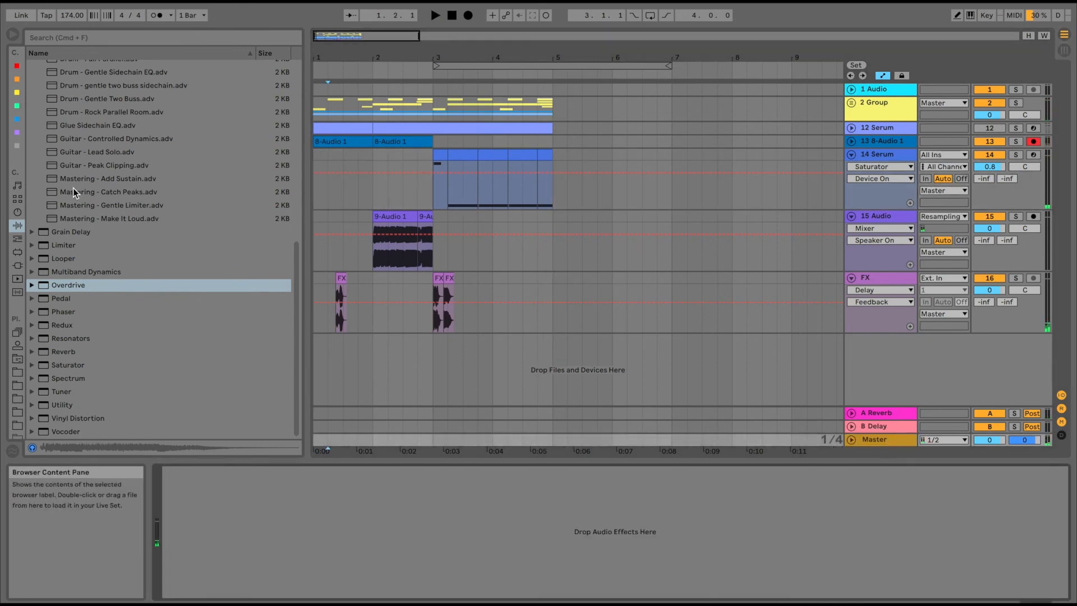
pyautogui.moveTo(67, 362); pyautogui.dragTo(179, 499)
pyautogui.press('space')
# Step: Set the master Saturator's drive to 1.71 dB with DC enabled, and lower track 14's volume to -1.4 dB
pyautogui.moveTo(179, 577); pyautogui.dragTo(179, 566)
pyautogui.moveTo(180, 503); pyautogui.dragTo(179, 498)
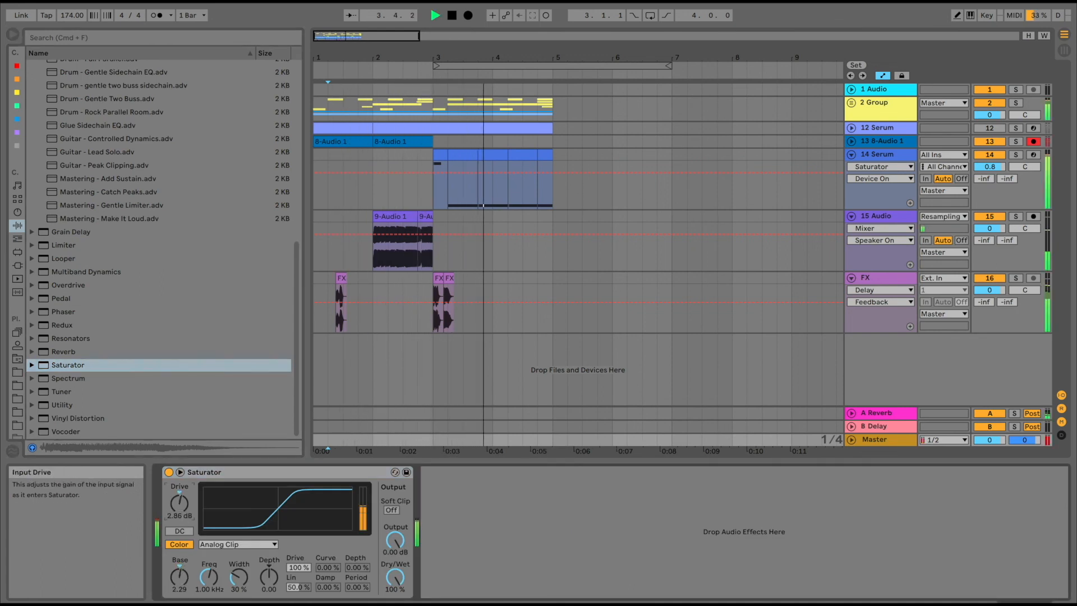
pyautogui.click(180, 531)
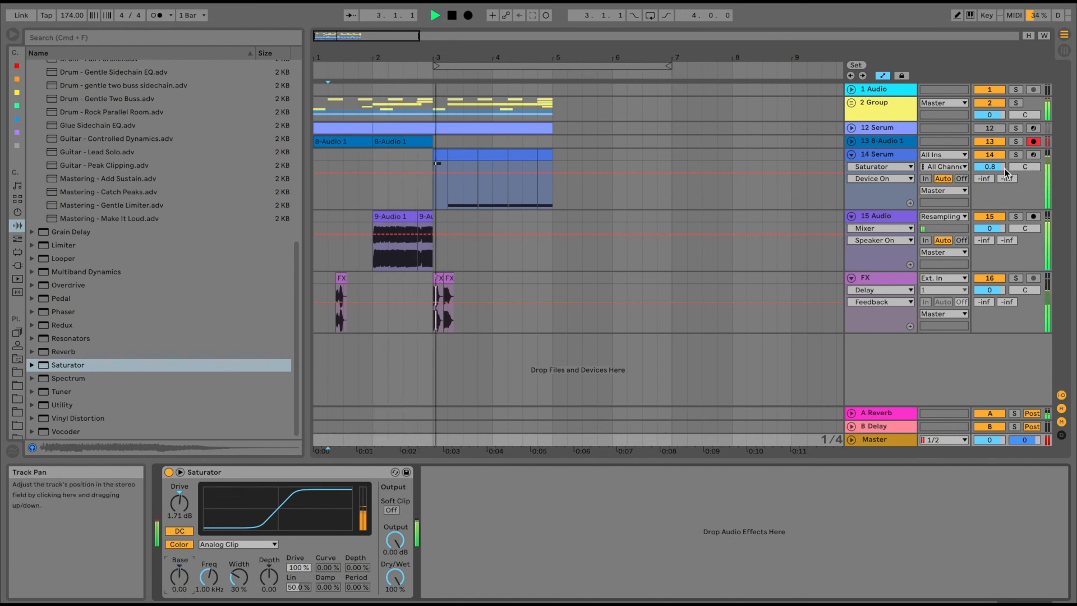
pyautogui.moveTo(990, 167); pyautogui.dragTo(991, 172)
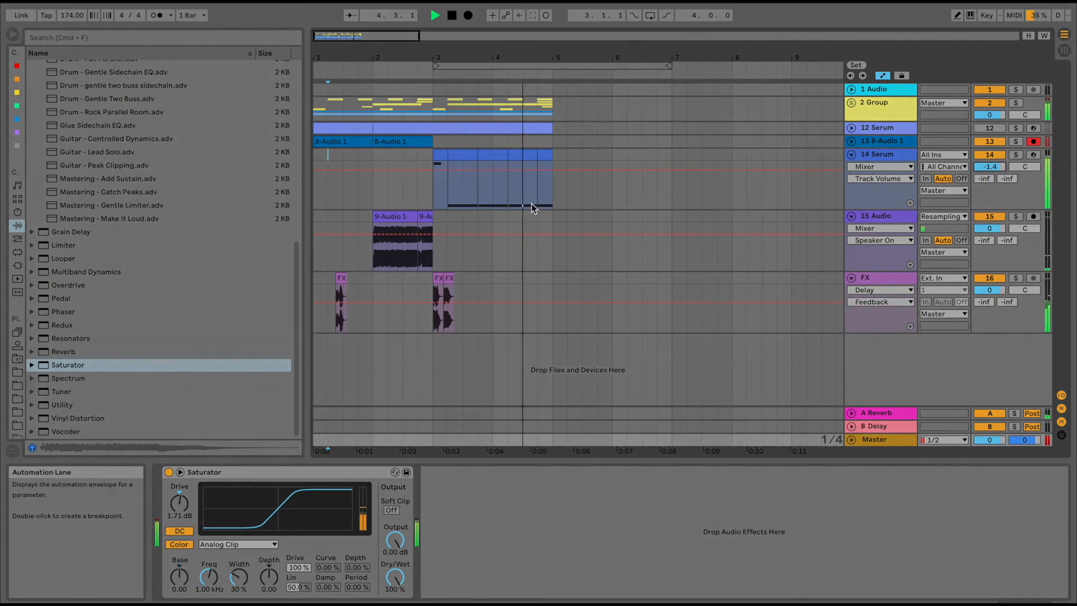